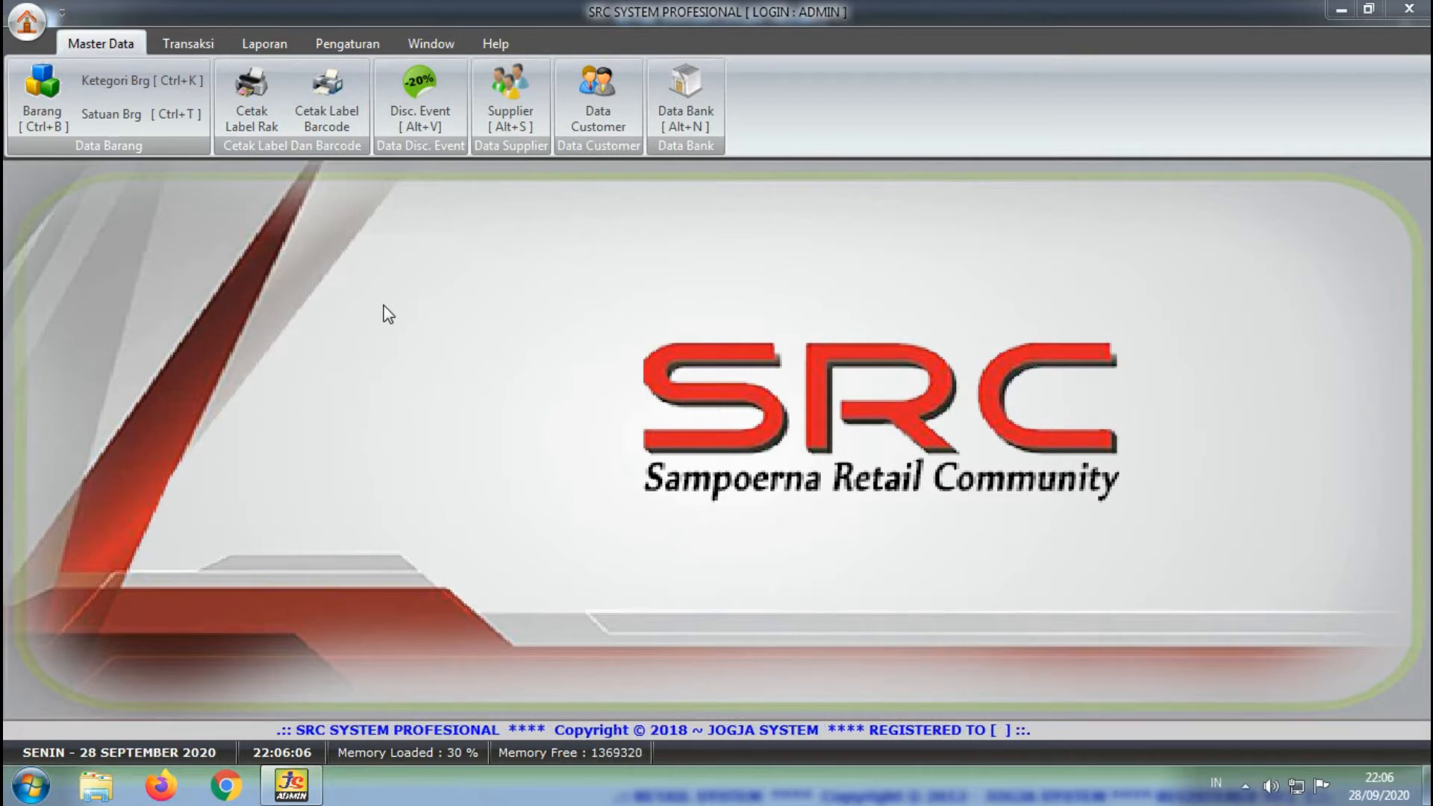
Open the item data list and filter it to items with stock less than or equal to -1.
{"action": "left_click", "coordinate": [51, 114]}
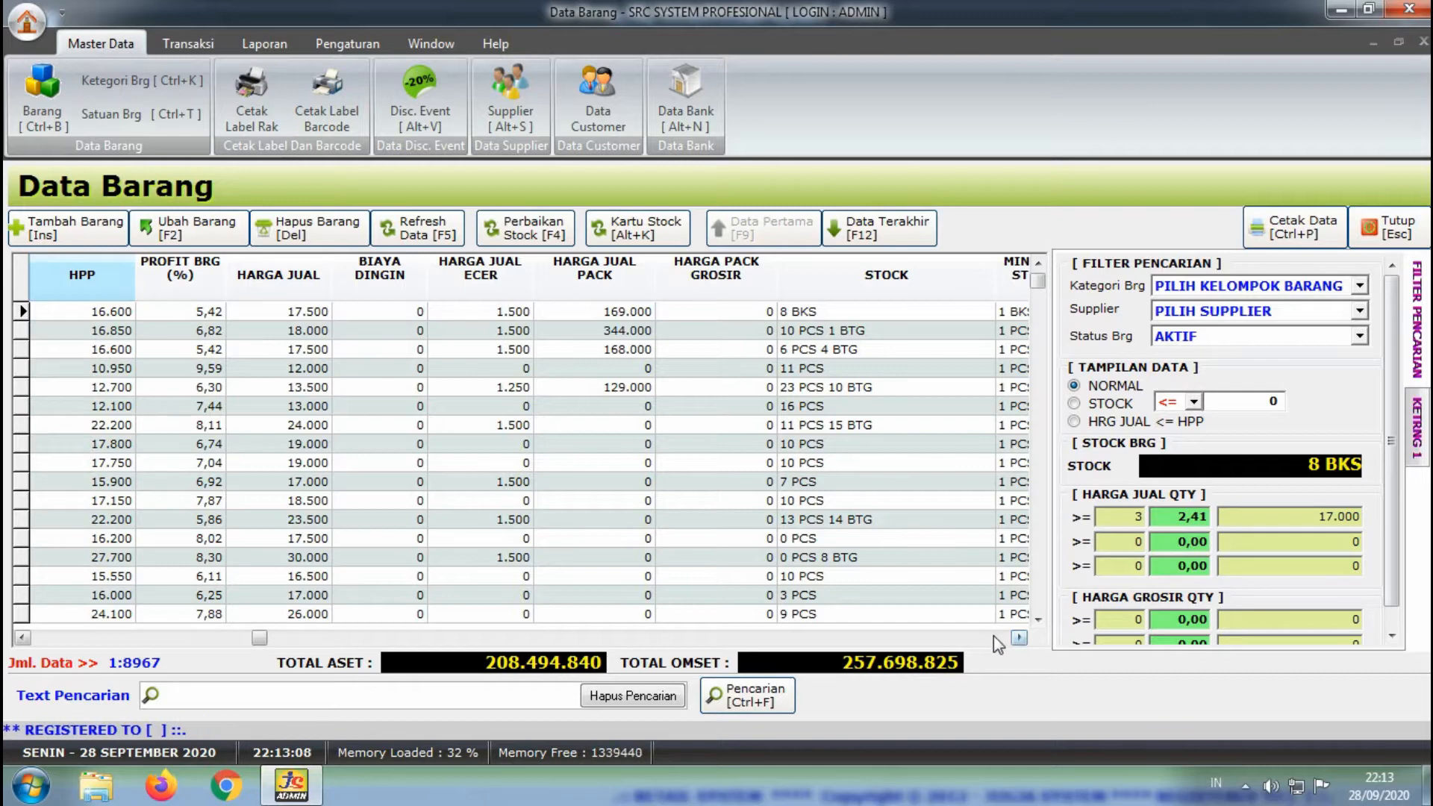
{"action": "left_click", "coordinate": [1079, 409]}
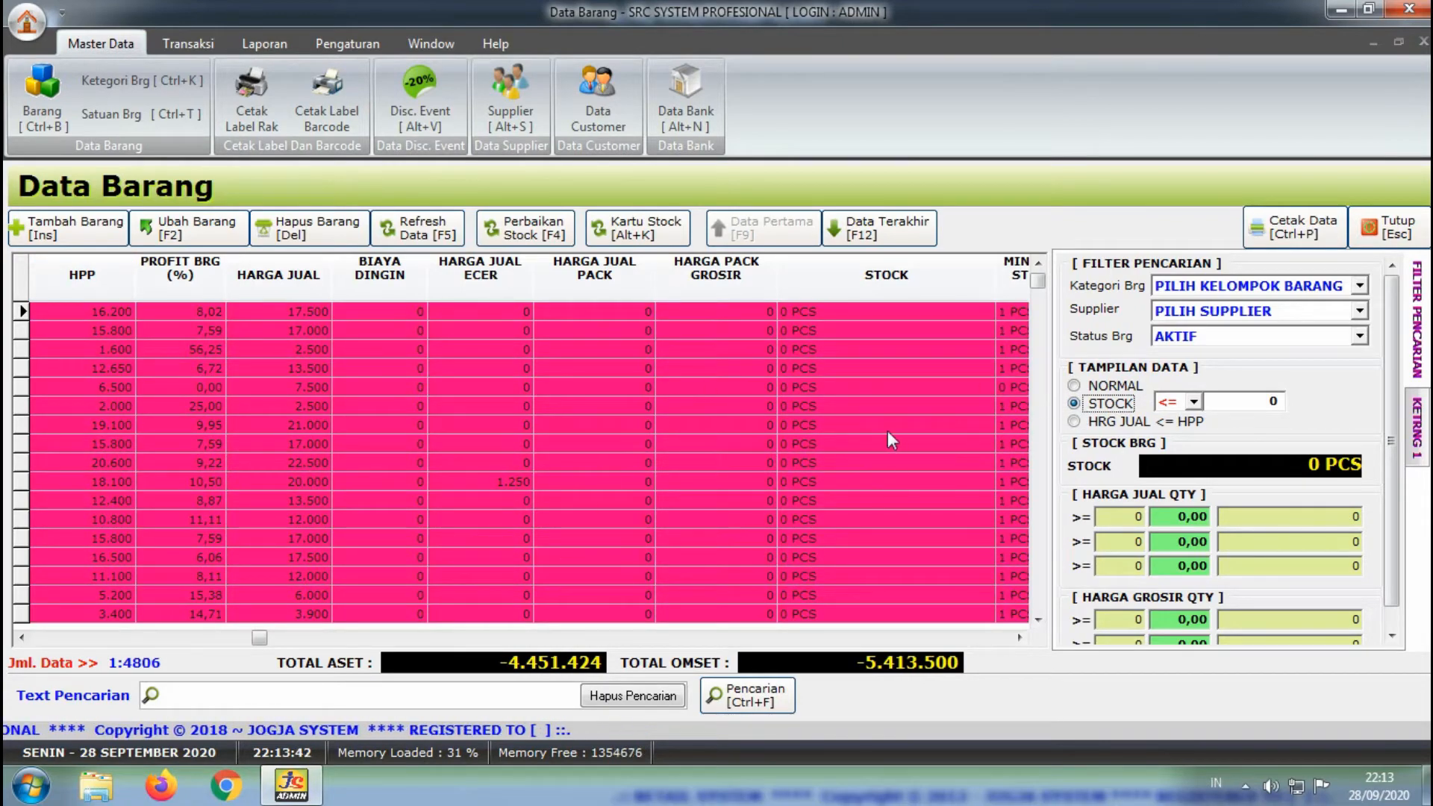
{"action": "left_click", "coordinate": [1193, 403]}
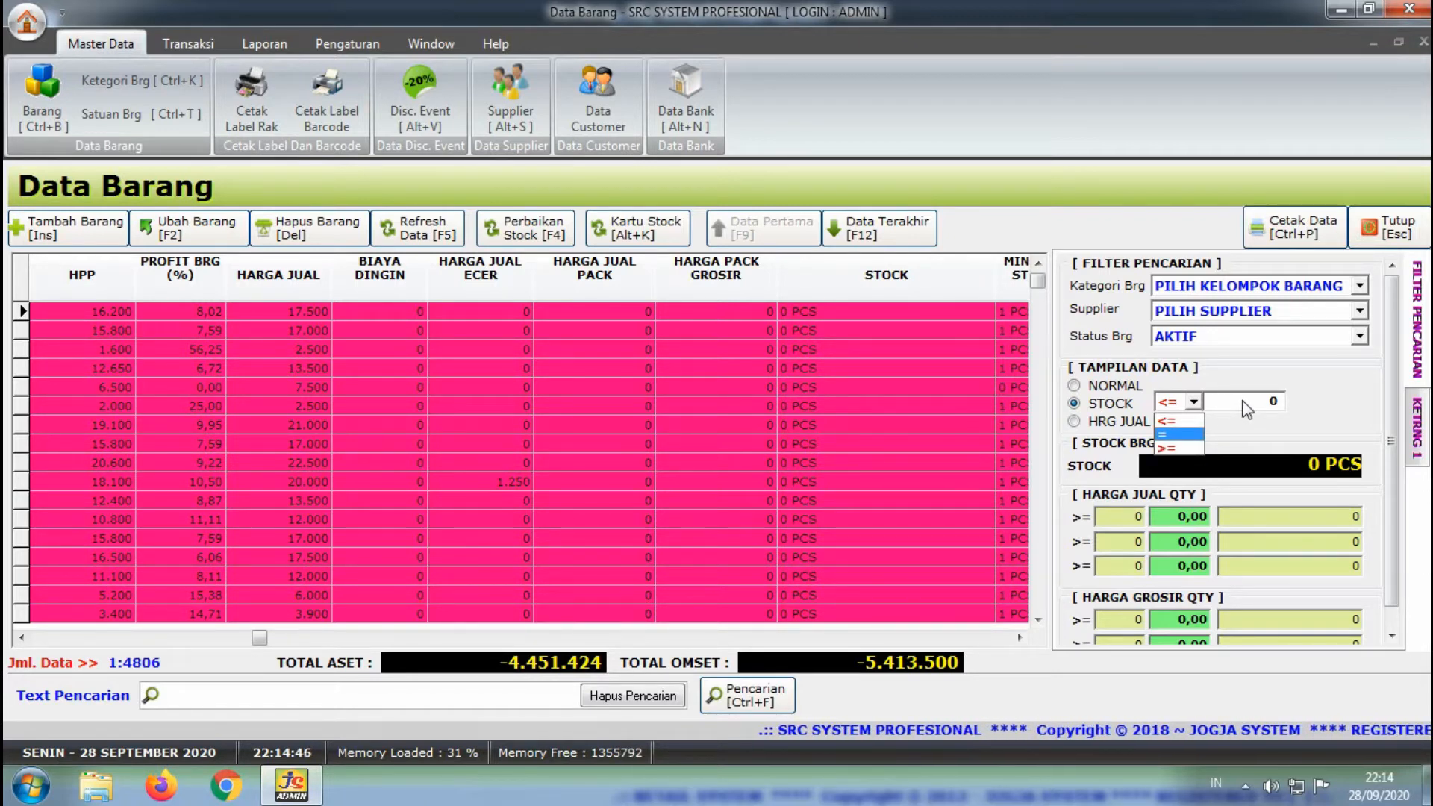
{"action": "left_click", "coordinate": [1334, 408]}
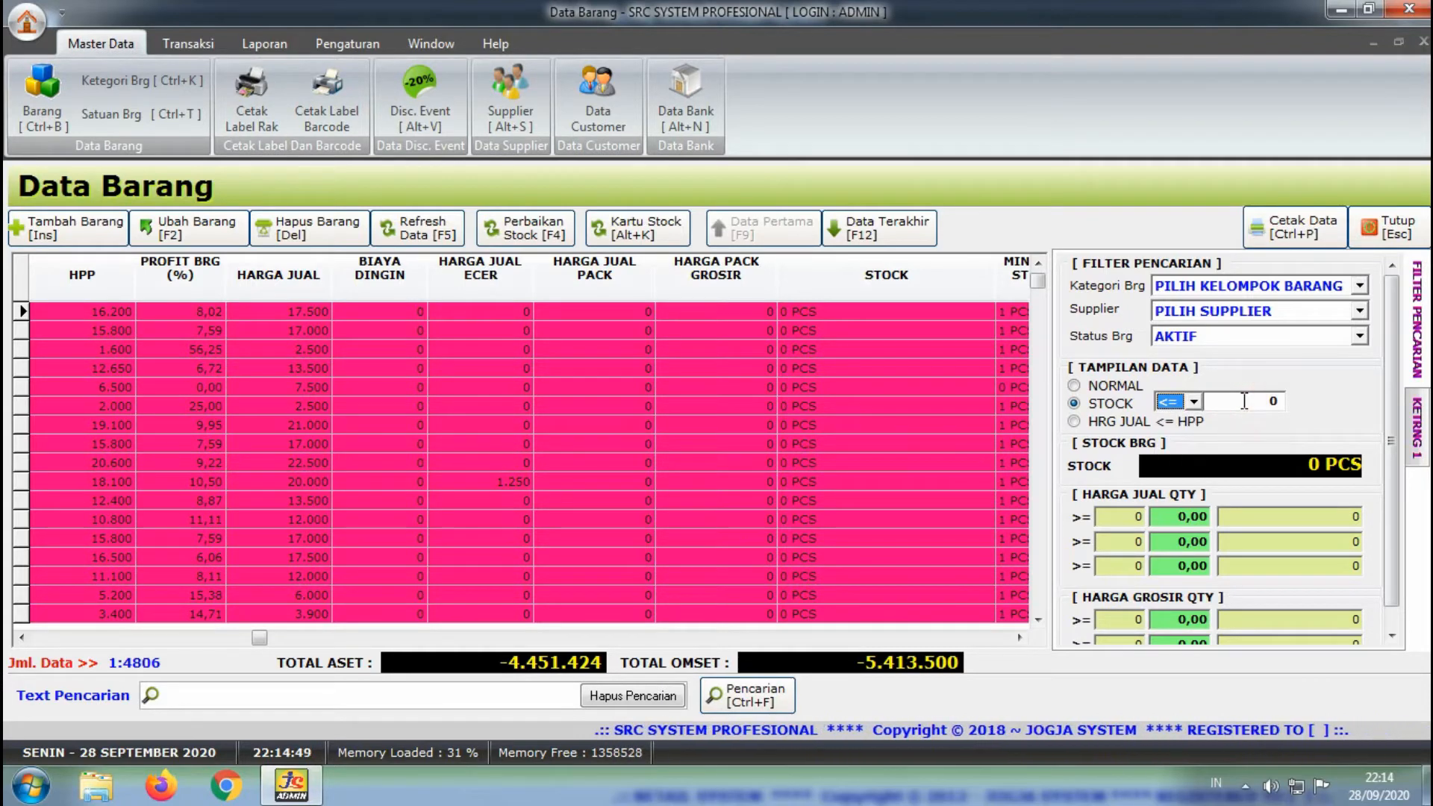
{"action": "left_click", "coordinate": [1243, 402]}
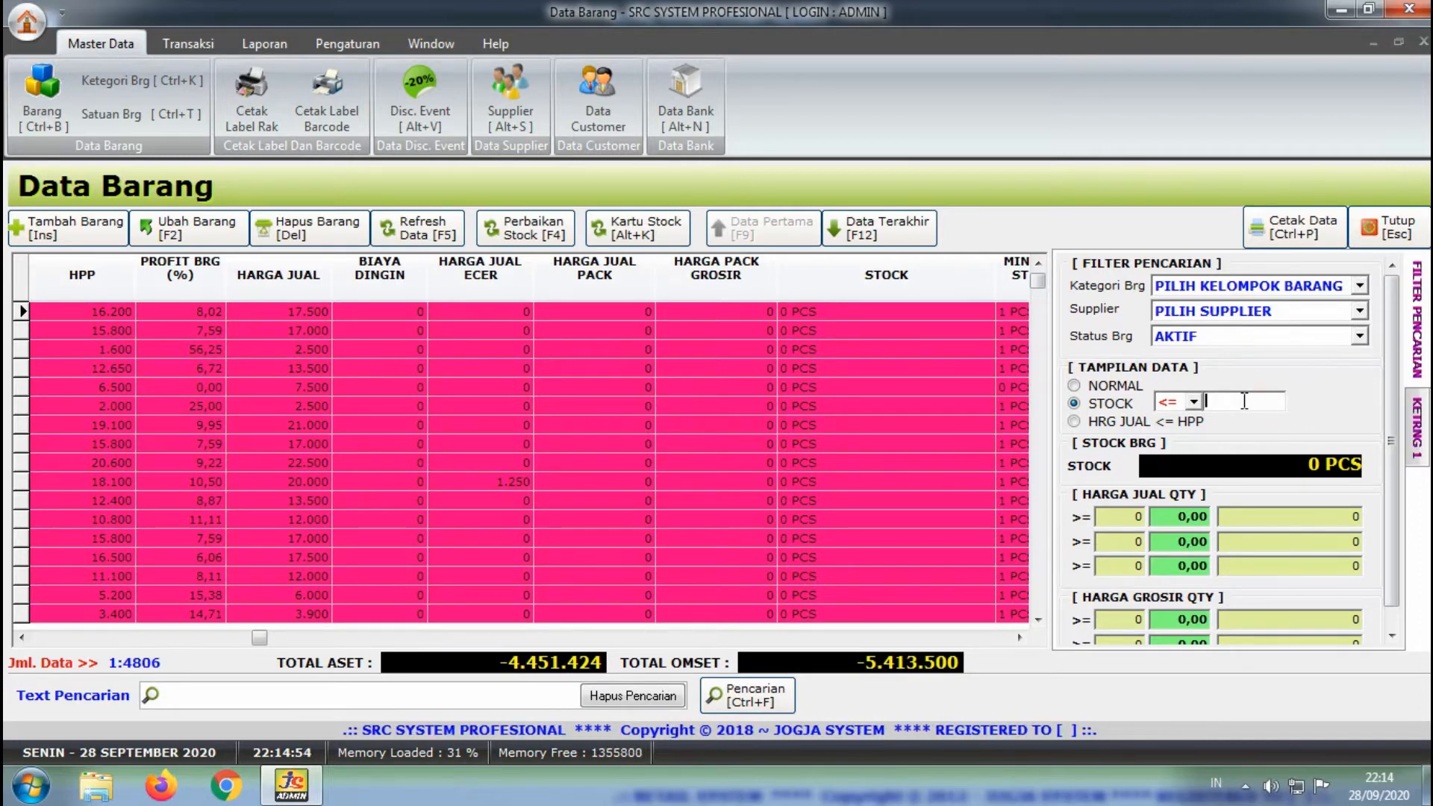
{"action": "type", "text": "-"}
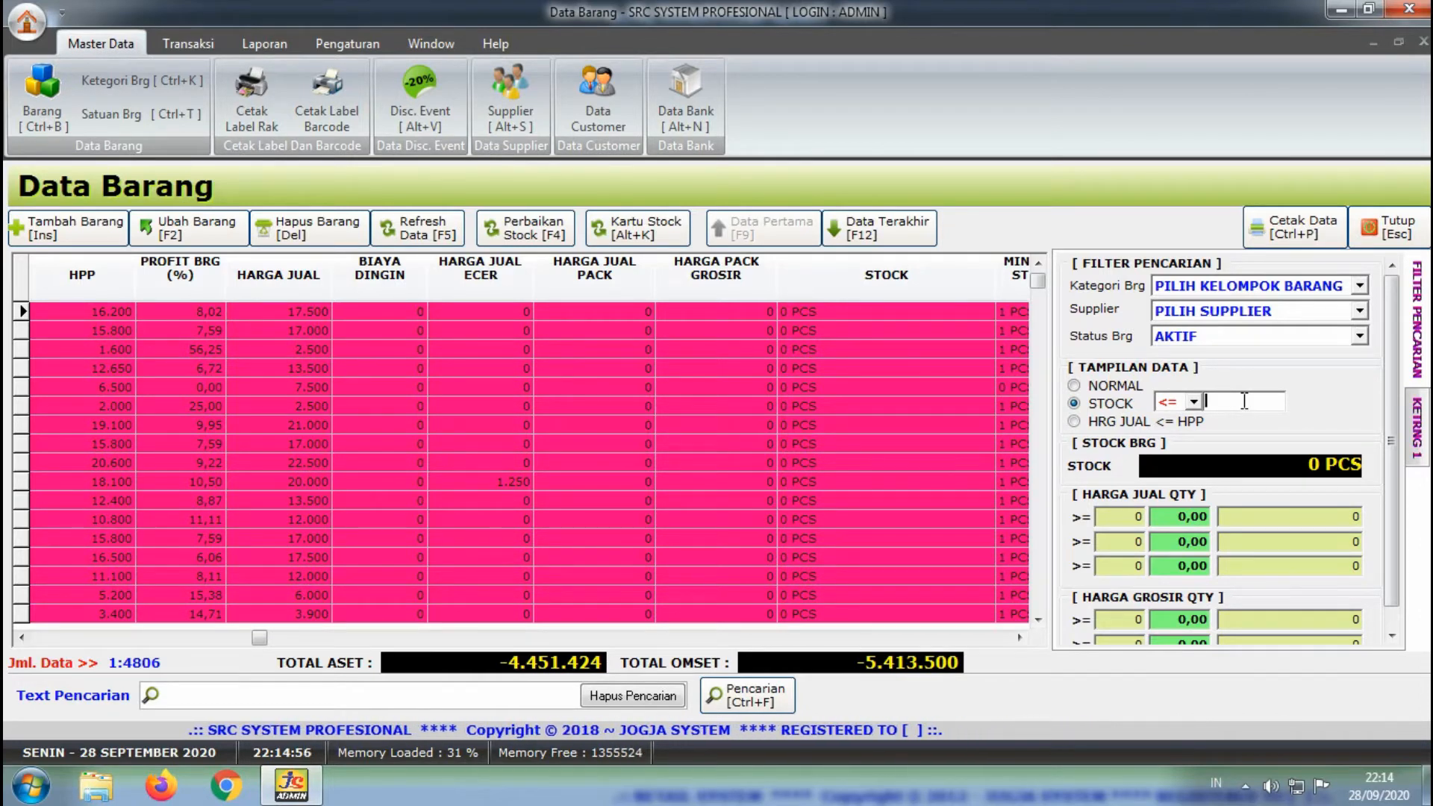
{"action": "type", "text": "1"}
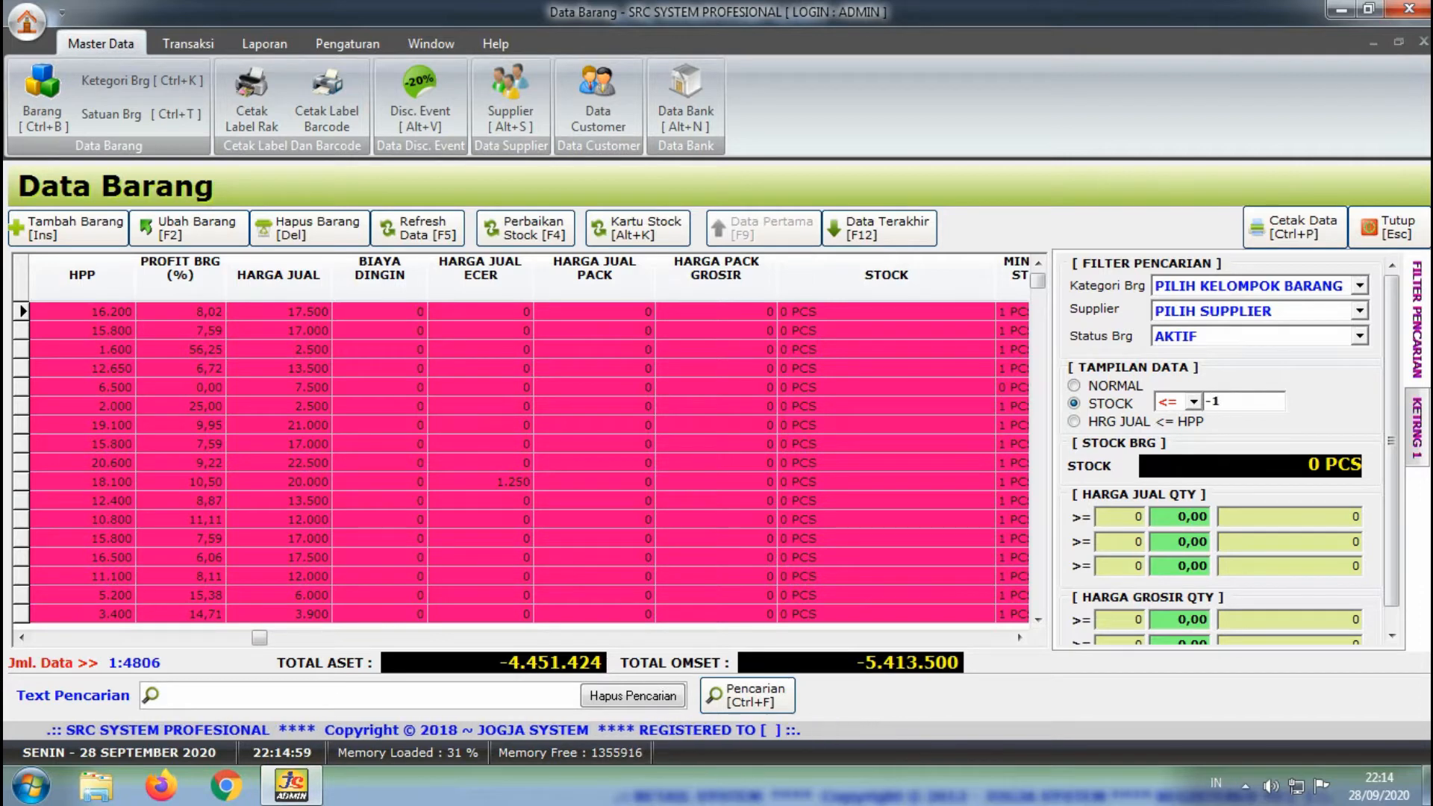
{"action": "left_click", "coordinate": [746, 694]}
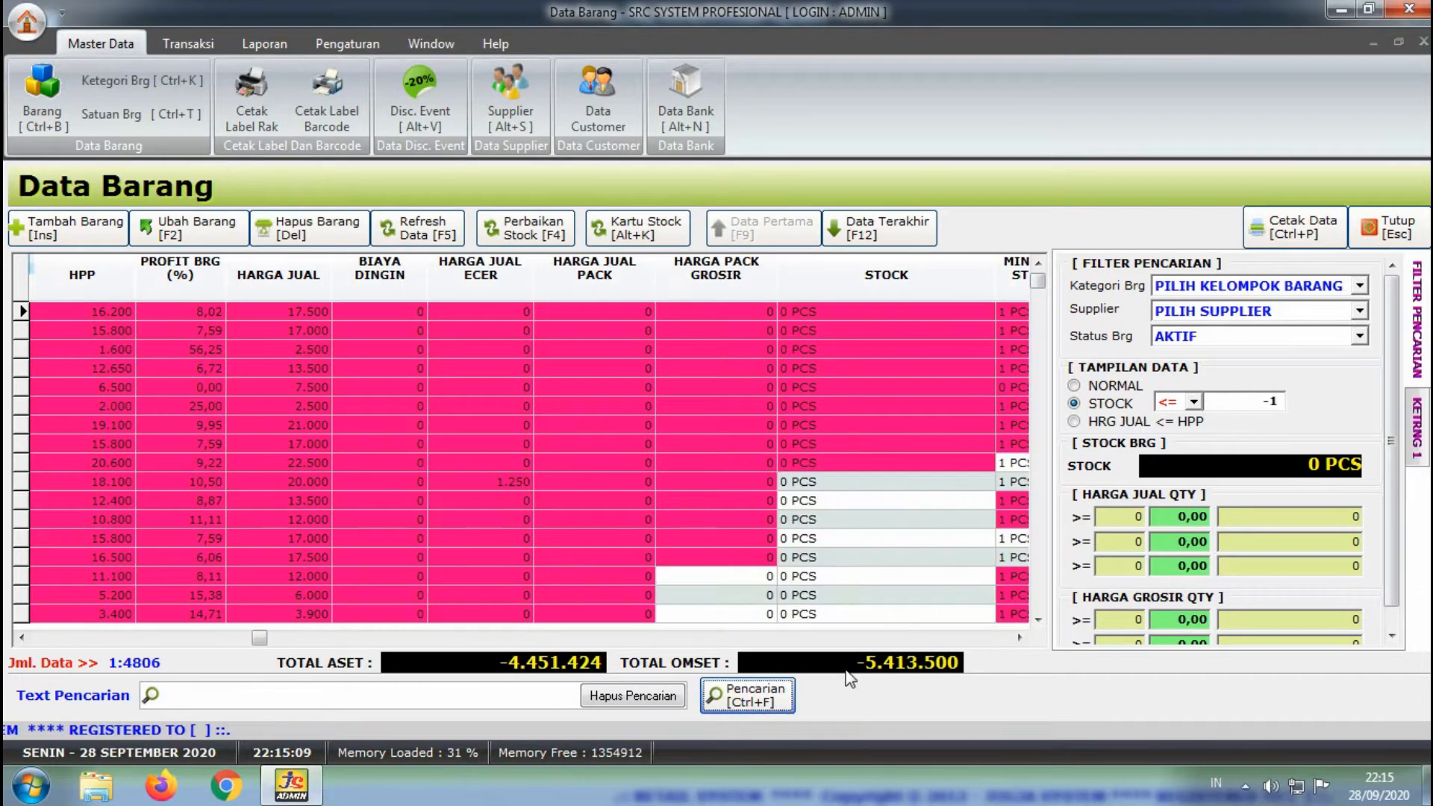
{"action": "left_click", "coordinate": [756, 705]}
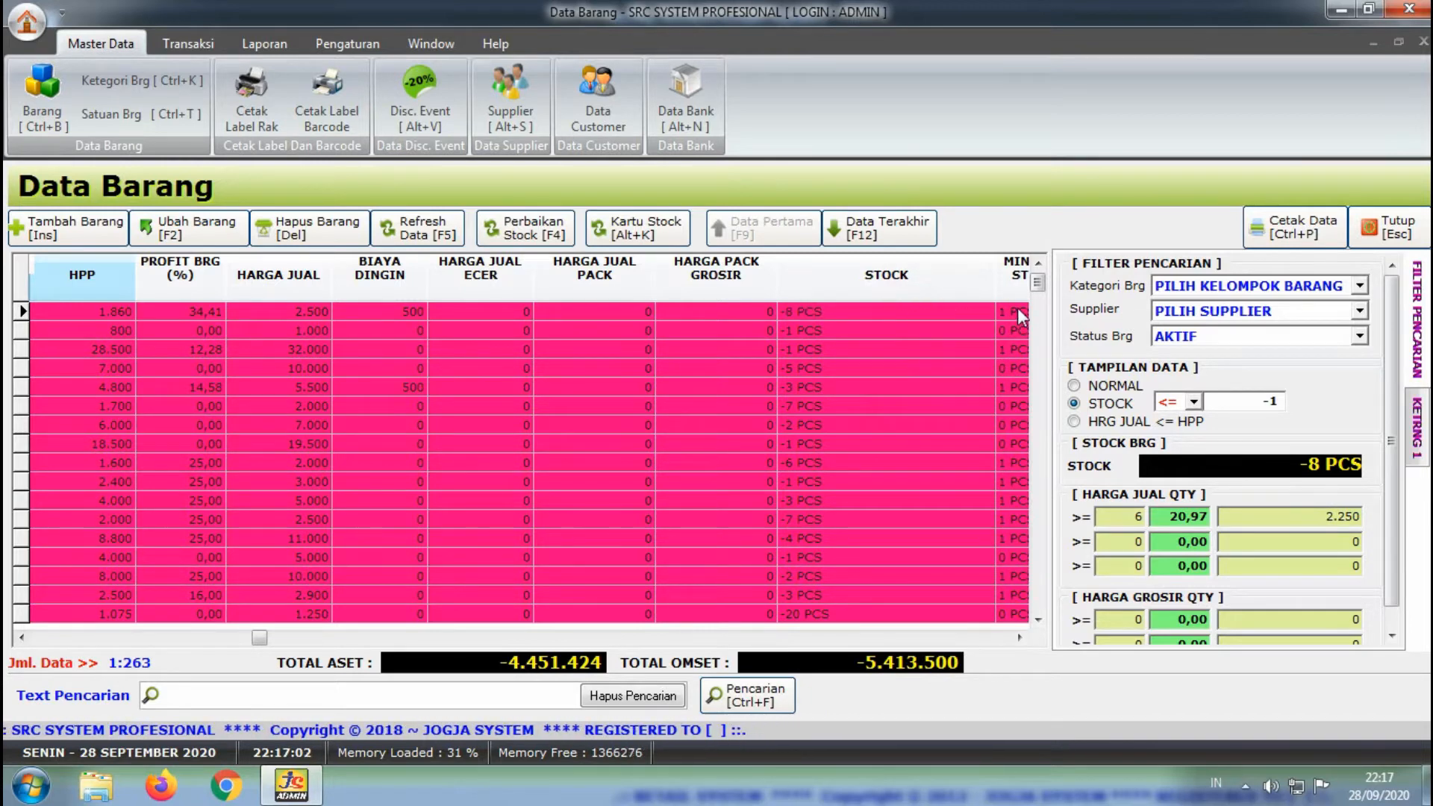
Sort the filtered items by stock and look through their negative quantities.
{"action": "left_click", "coordinate": [911, 310]}
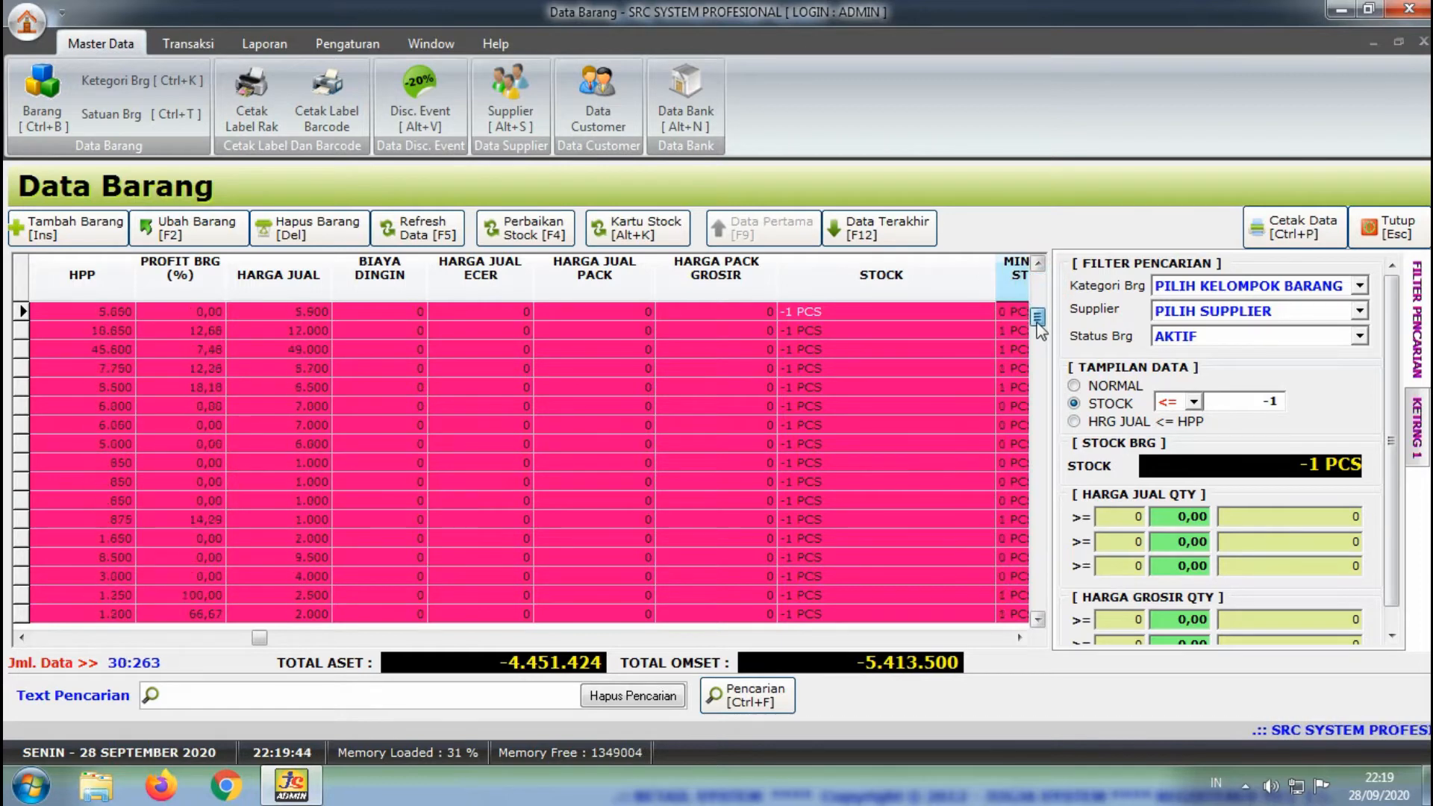
{"action": "left_click_drag", "start_coordinate": [1039, 329], "coordinate": [906, 432]}
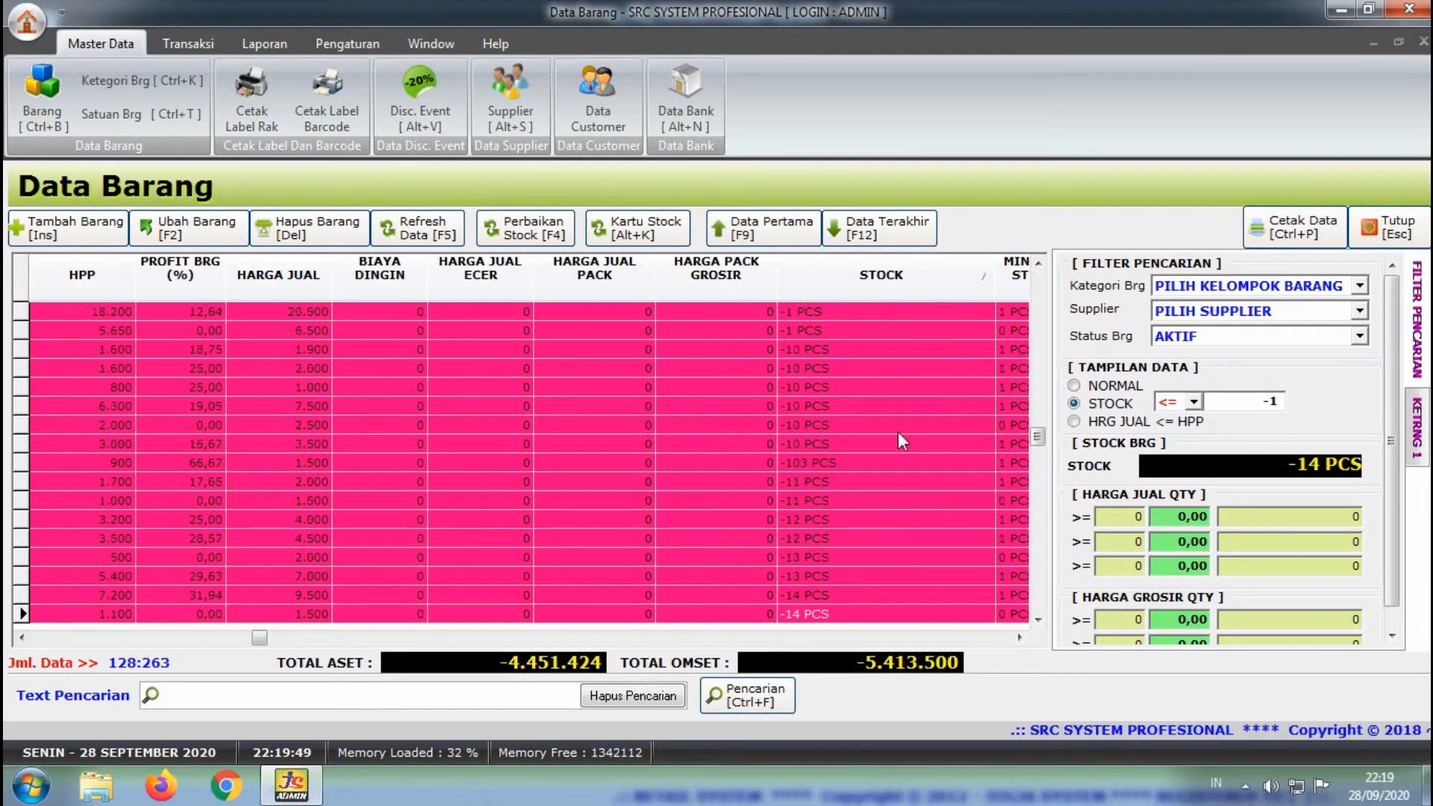
{"action": "left_click", "coordinate": [792, 465]}
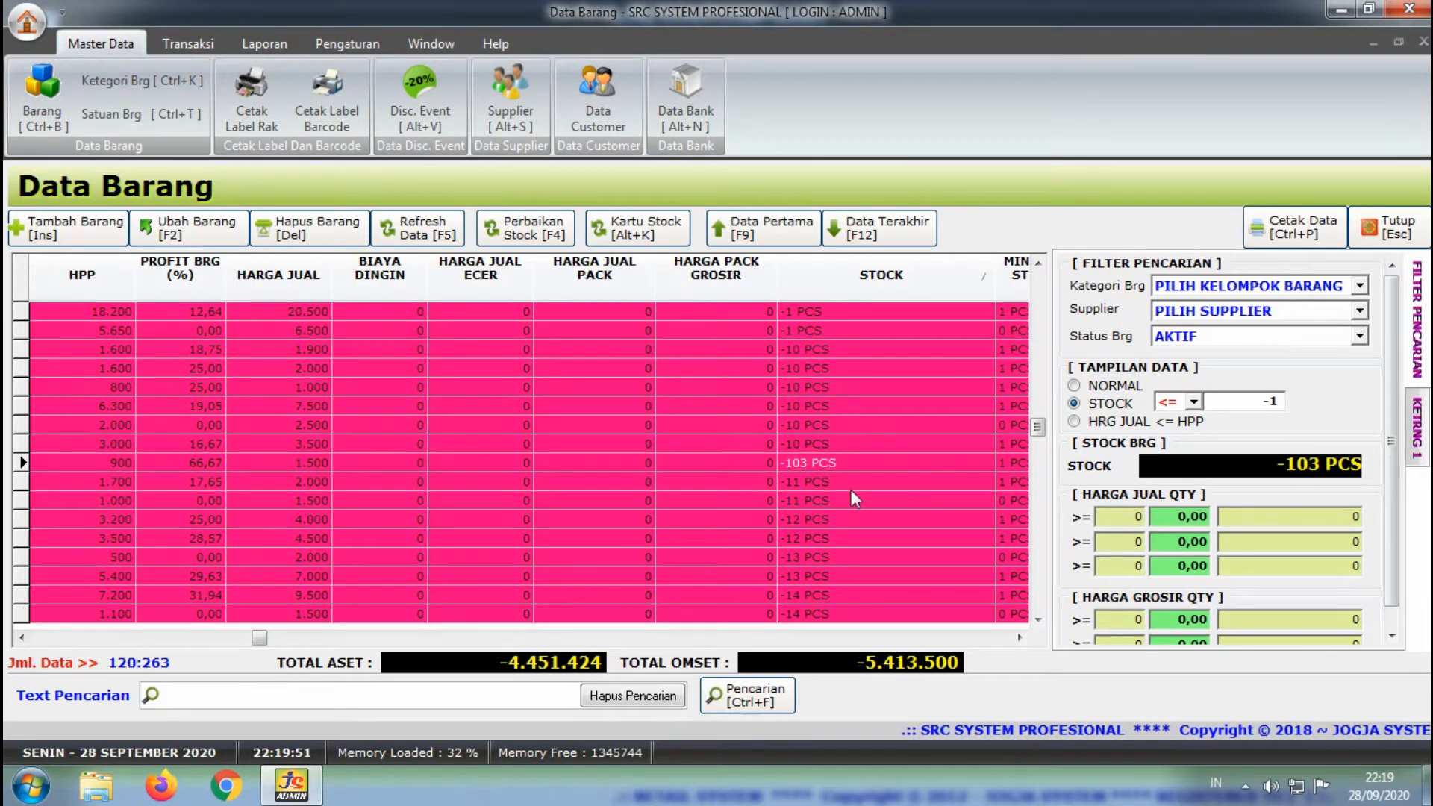
{"action": "key", "text": "Down"}
{"action": "key", "text": "Down"}
{"action": "key", "text": "Down"}
{"action": "key", "text": "Down"}
{"action": "key", "text": "Down"}
{"action": "key", "text": "Down"}
{"action": "key", "text": "Down"}
{"action": "key", "text": "Down"}
{"action": "key", "text": "Down"}
{"action": "key", "text": "Down"}
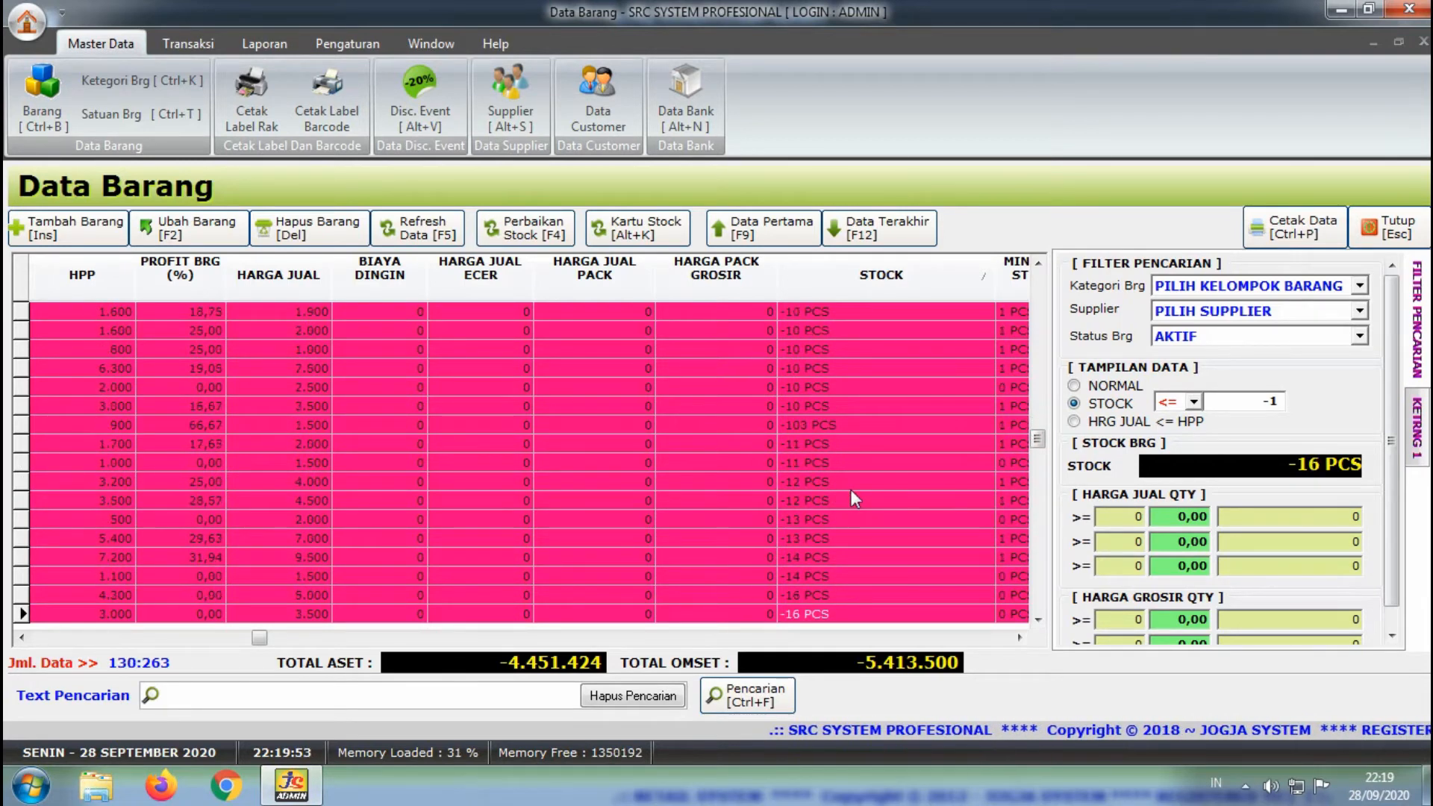
{"action": "key", "text": "Up"}
{"action": "key", "text": "Up"}
{"action": "key", "text": "Up"}
{"action": "key", "text": "Up"}
{"action": "key", "text": "Up"}
{"action": "key", "text": "Up"}
{"action": "key", "text": "Up"}
{"action": "key", "text": "Up"}
{"action": "key", "text": "Up"}
{"action": "key", "text": "Up"}
{"action": "key", "text": "Up"}
{"action": "key", "text": "Up"}
{"action": "key", "text": "Up"}
{"action": "key", "text": "Up"}
{"action": "key", "text": "Up"}
{"action": "key", "text": "Up"}
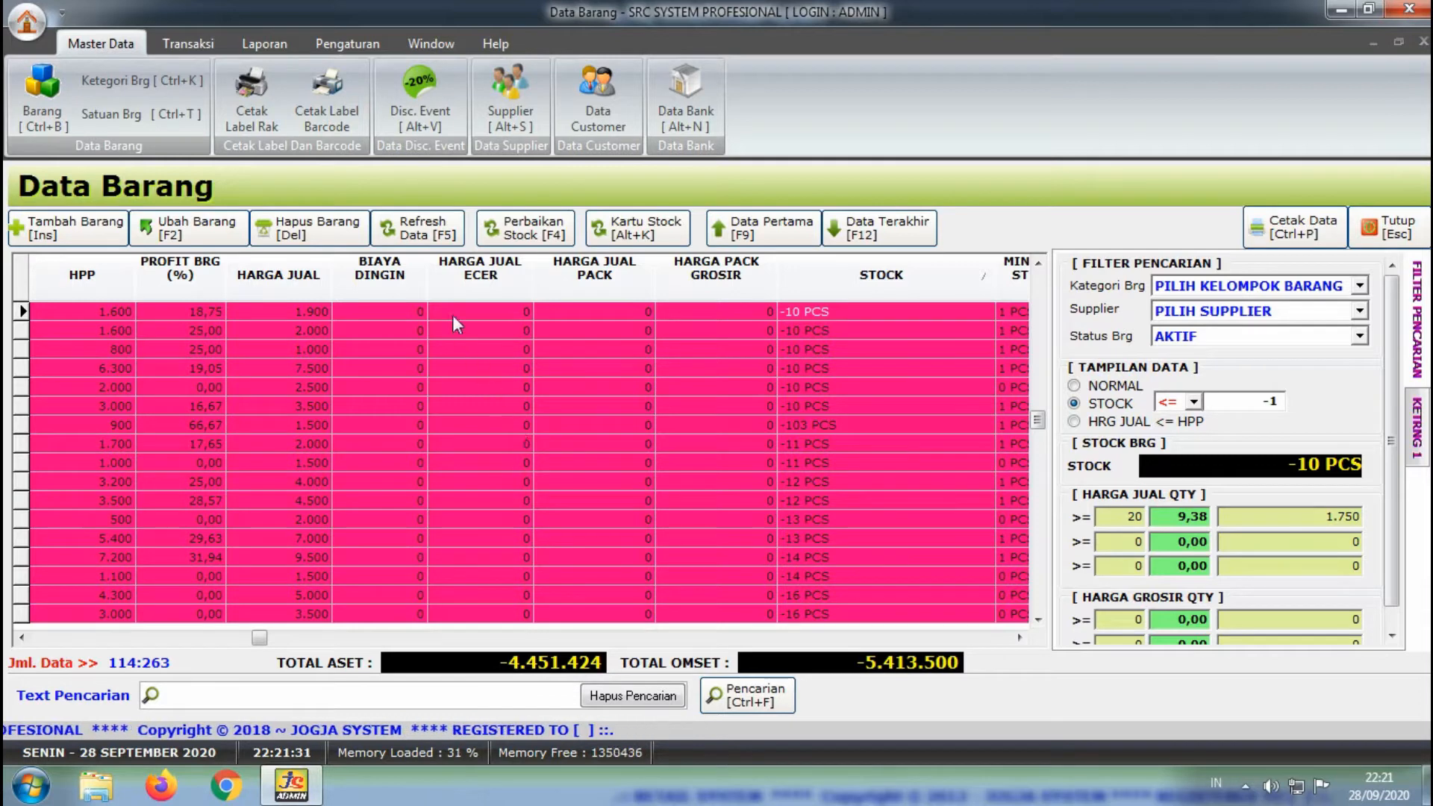
Refresh the item list to return to the normal view and examine the stock column across all items in descending order.
{"action": "left_click", "coordinate": [433, 237]}
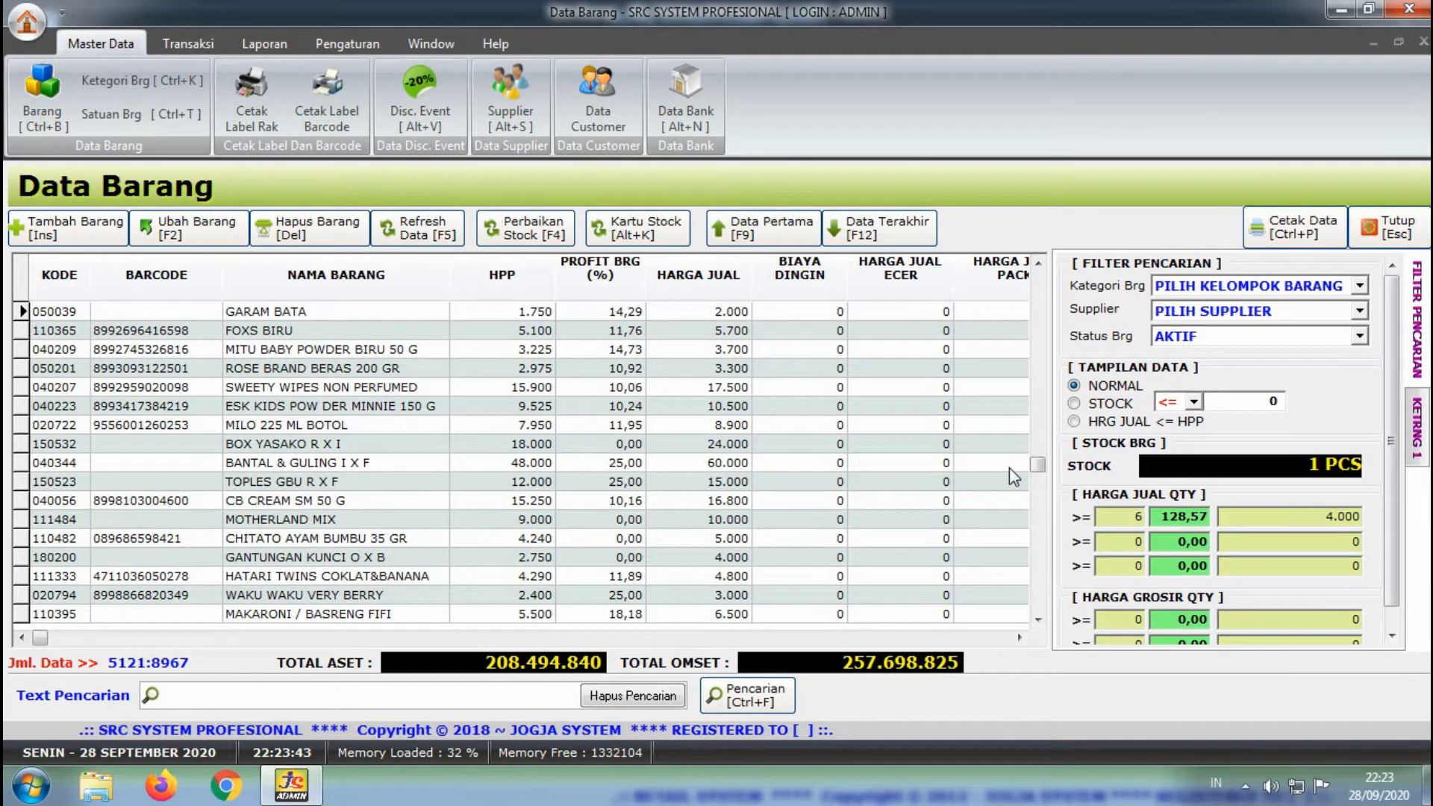
{"action": "left_click", "coordinate": [1019, 637]}
{"action": "left_click", "coordinate": [1019, 637]}
{"action": "left_click", "coordinate": [1019, 637]}
{"action": "left_click", "coordinate": [1019, 637]}
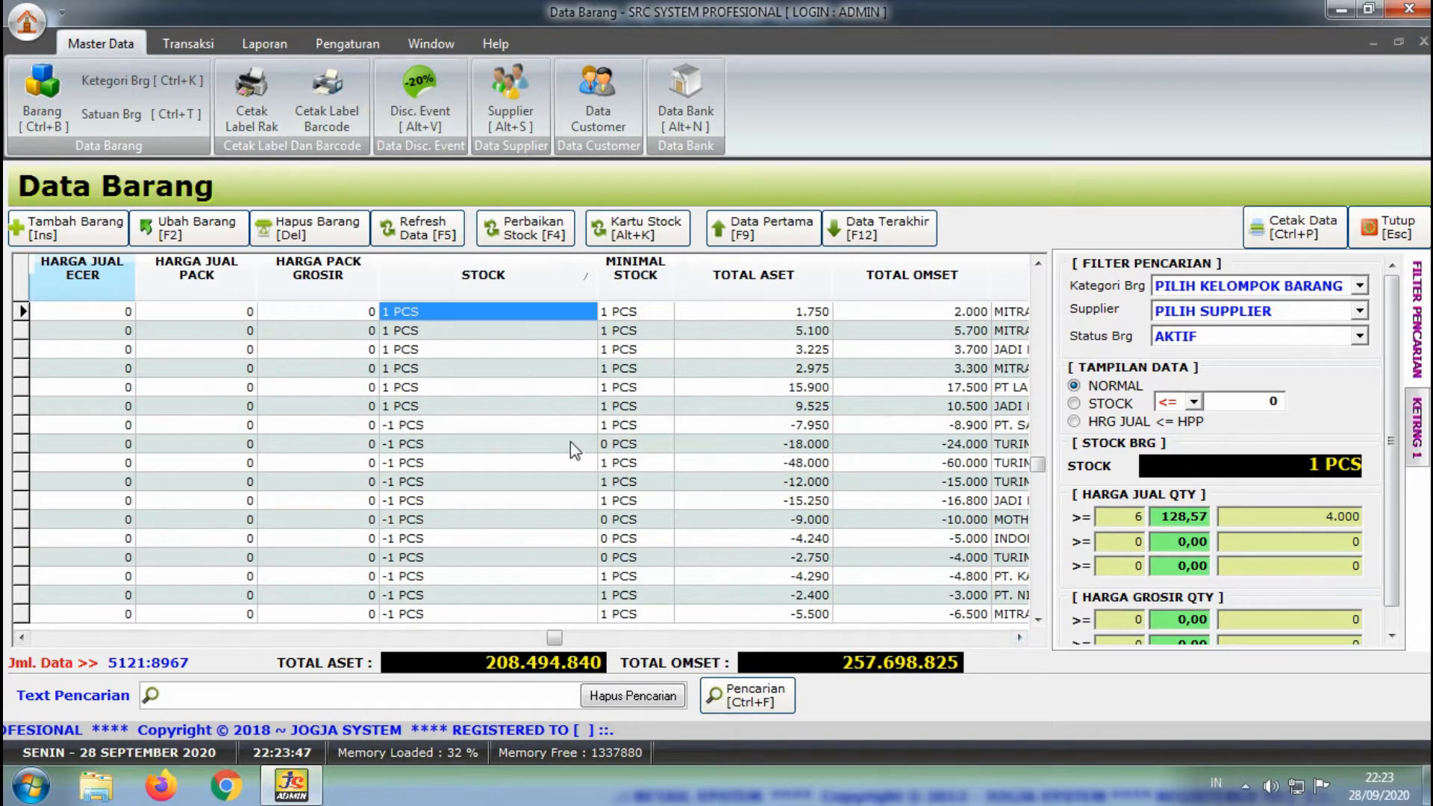
{"action": "scroll", "coordinate": [702, 377], "scroll_direction": "up", "scroll_amount": 4}
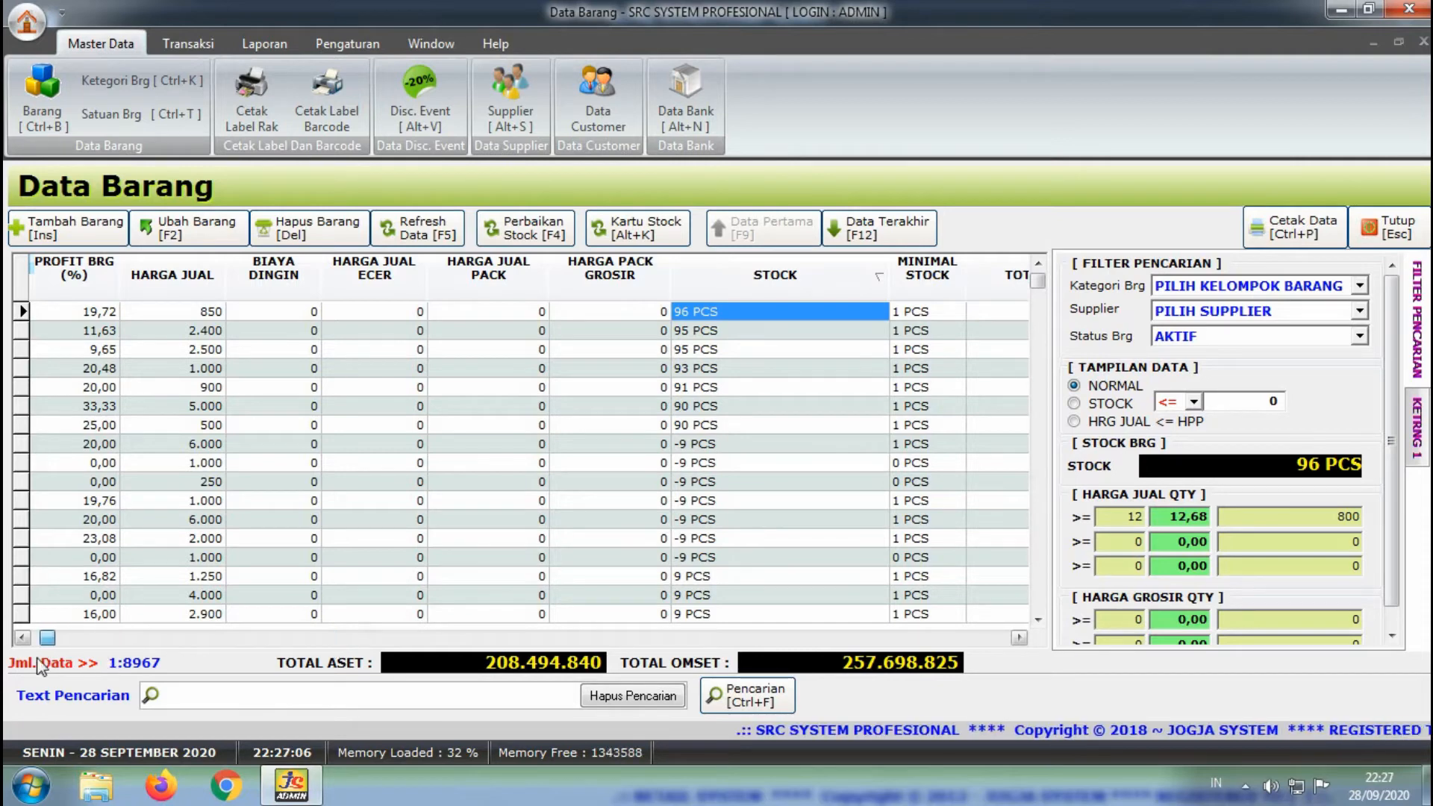
{"action": "key", "text": "Home"}
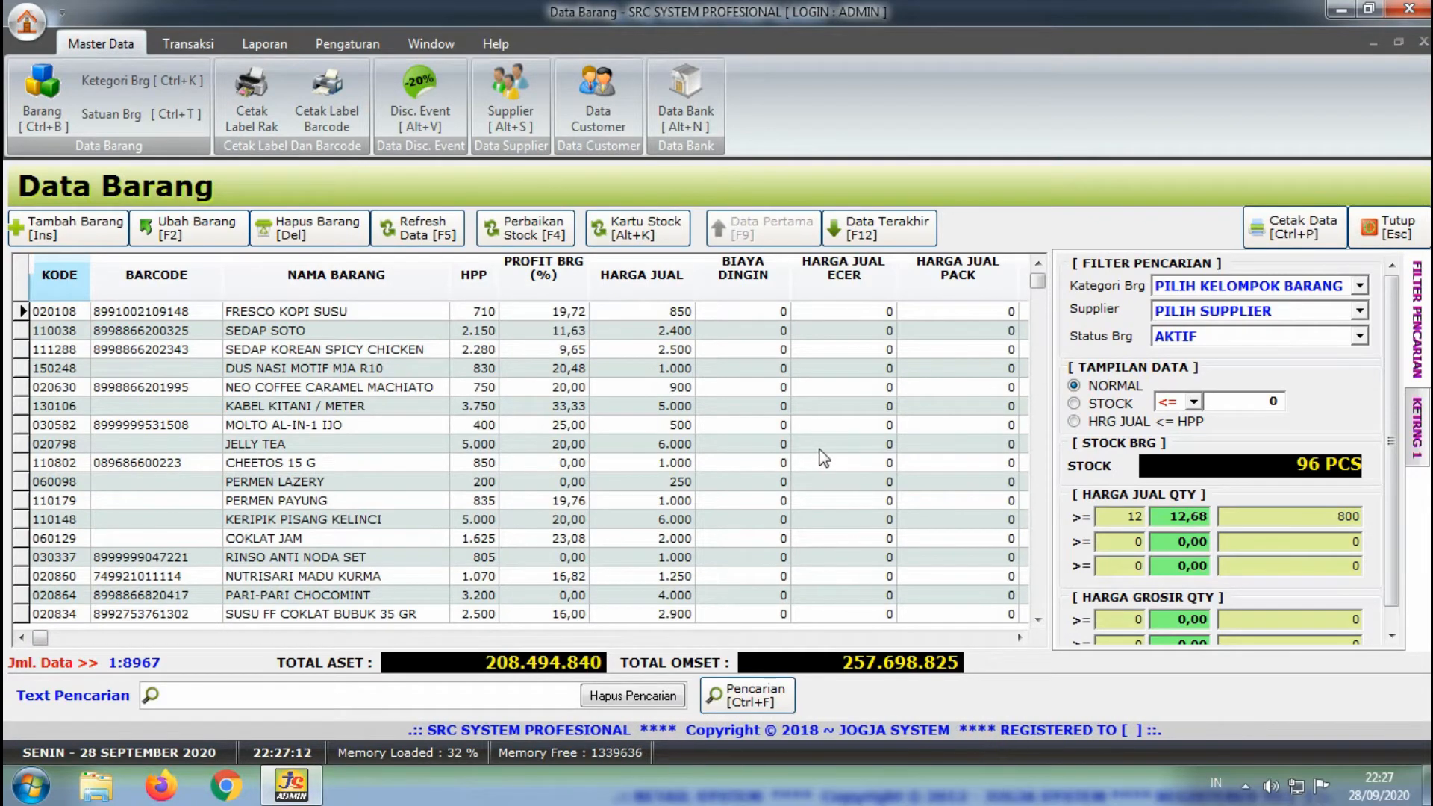
{"action": "left_click", "coordinate": [1015, 634]}
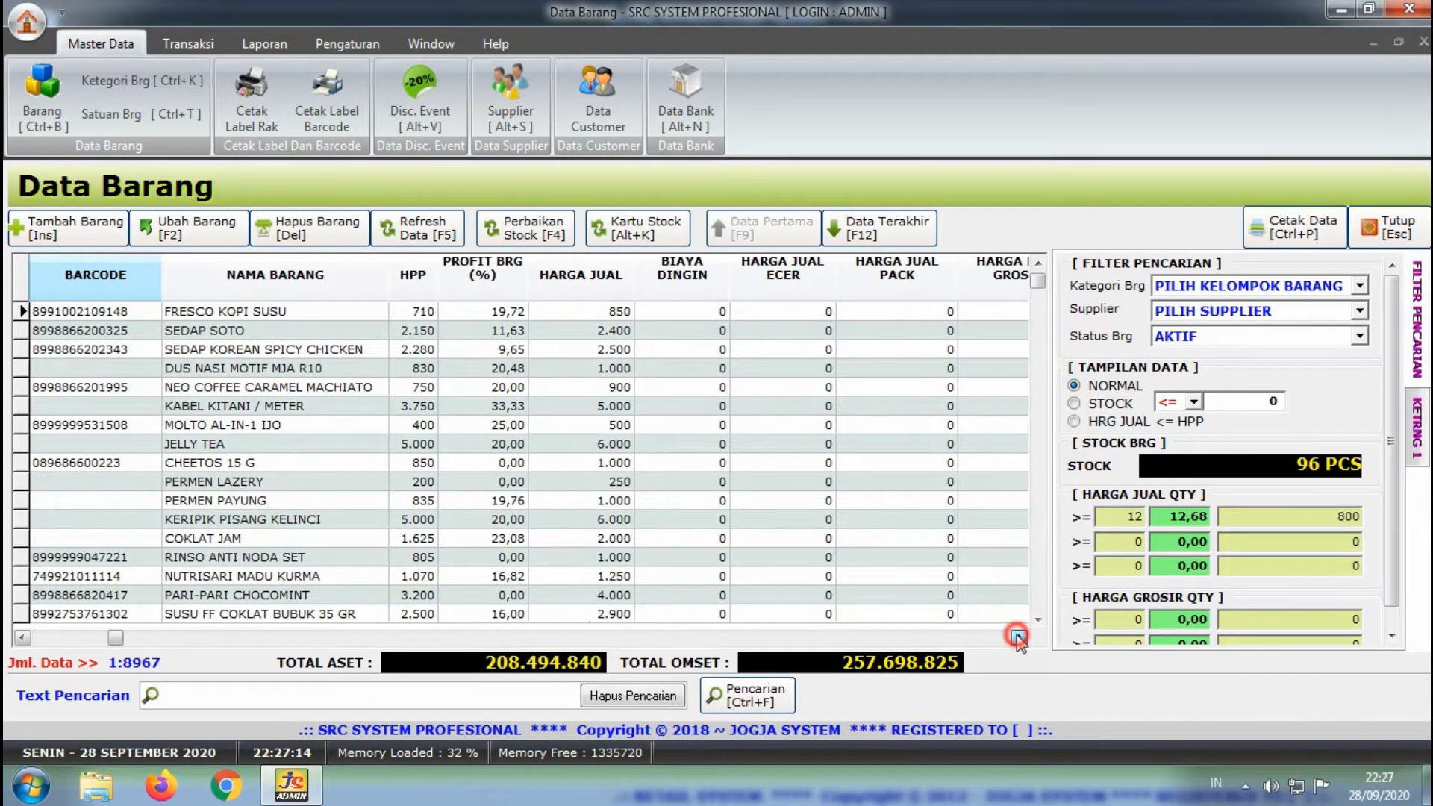
{"action": "left_click", "coordinate": [1015, 635]}
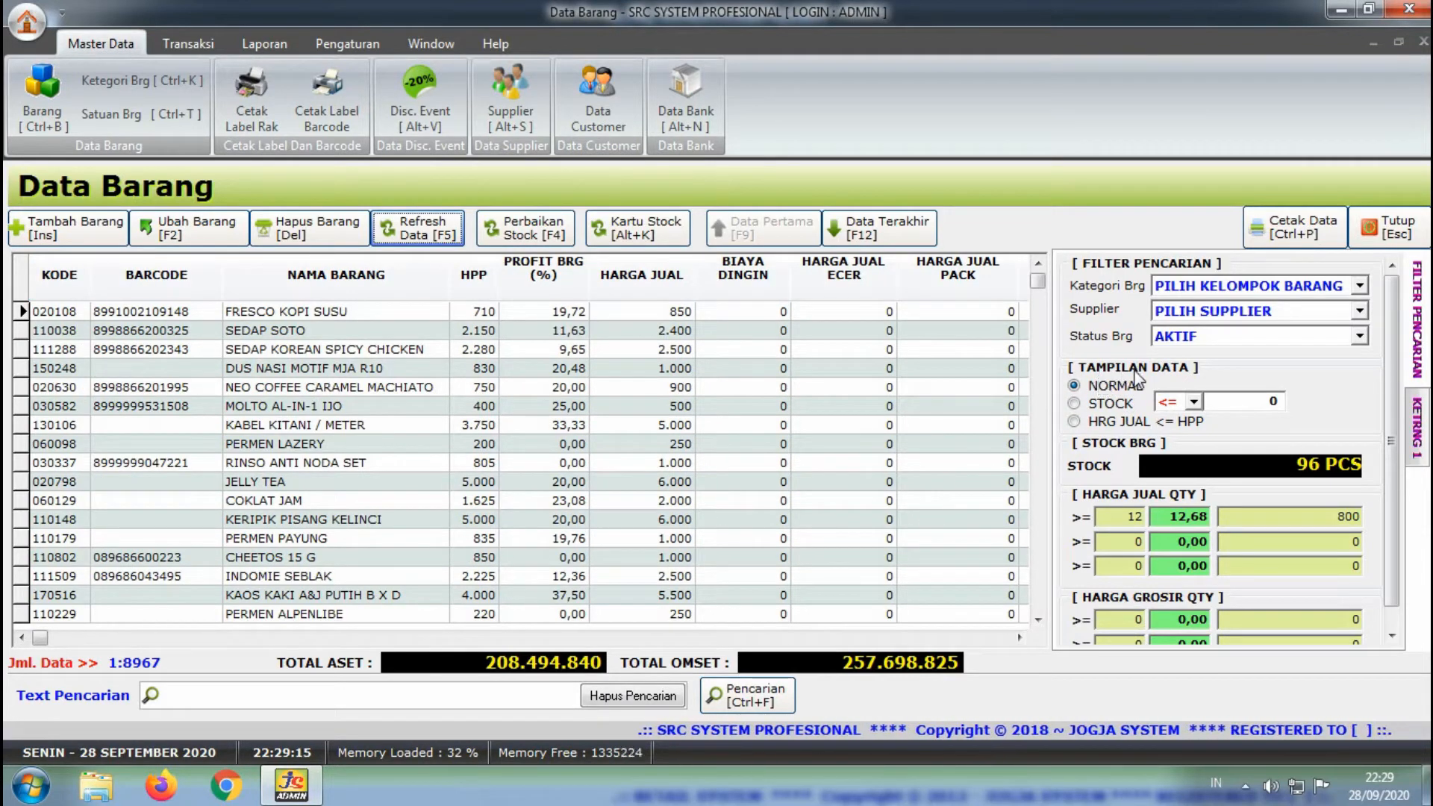
Filter the full item list again to show only stock less than or equal to -1.
{"action": "left_click", "coordinate": [1075, 403]}
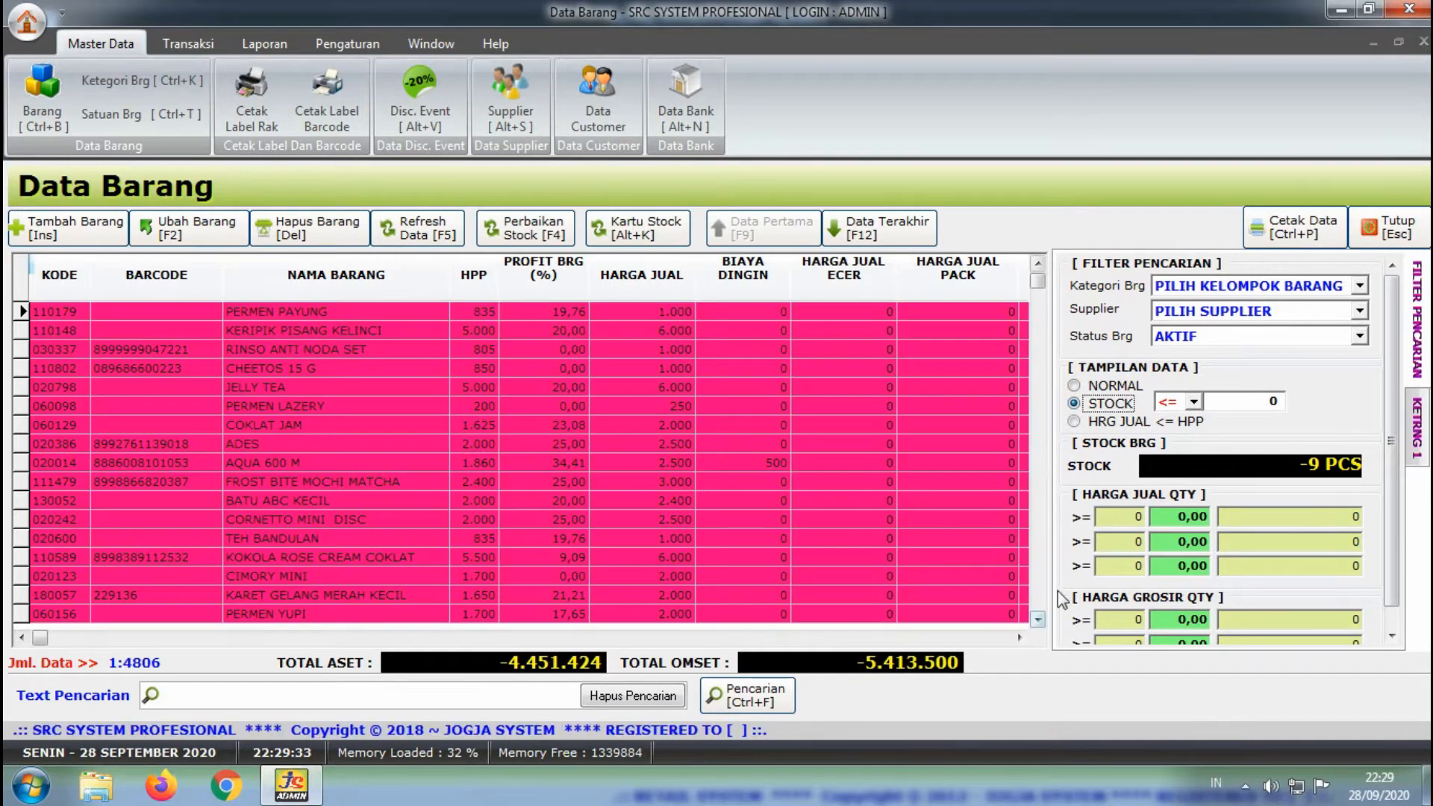
{"action": "left_click", "coordinate": [1194, 403]}
{"action": "left_click", "coordinate": [1193, 404]}
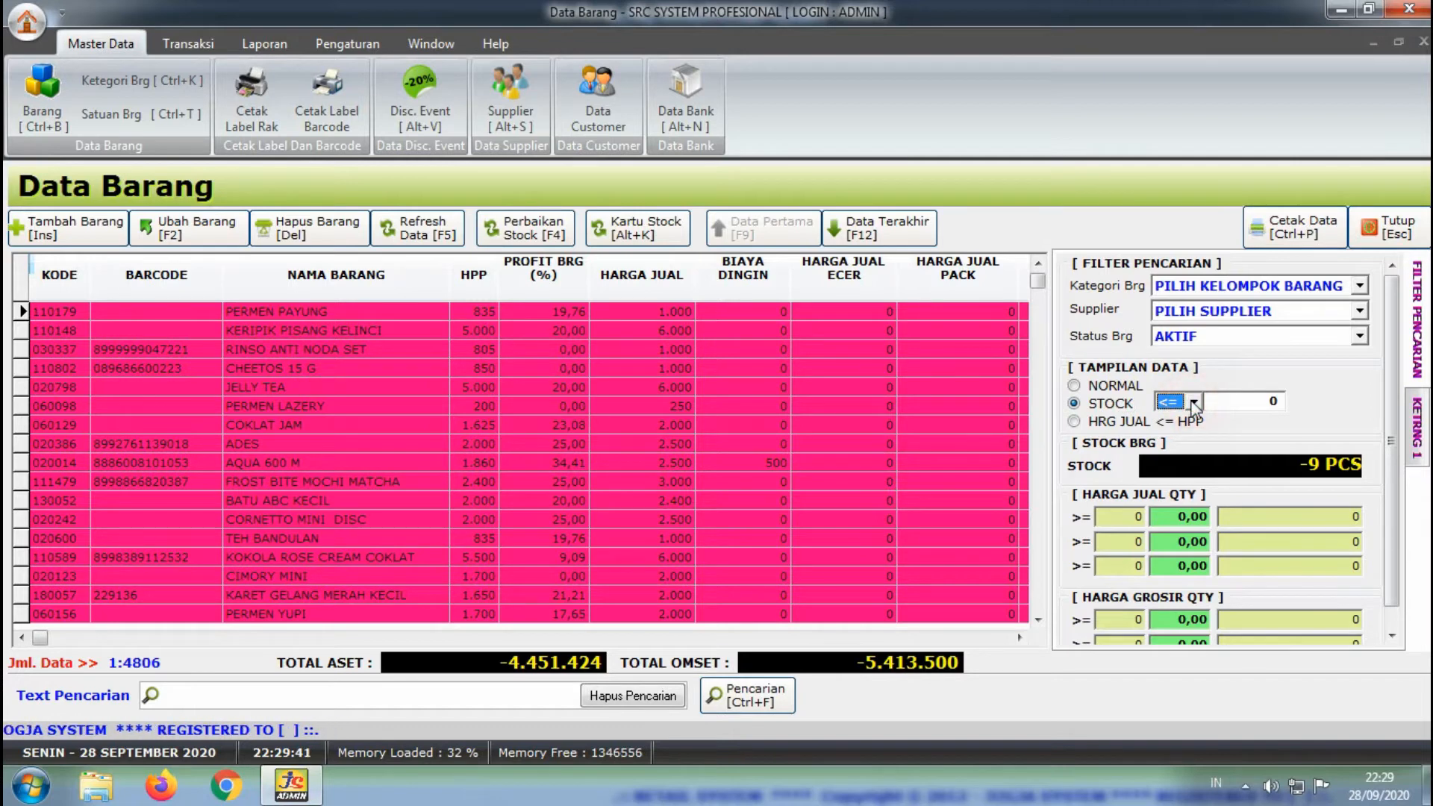
{"action": "left_click", "coordinate": [1279, 403]}
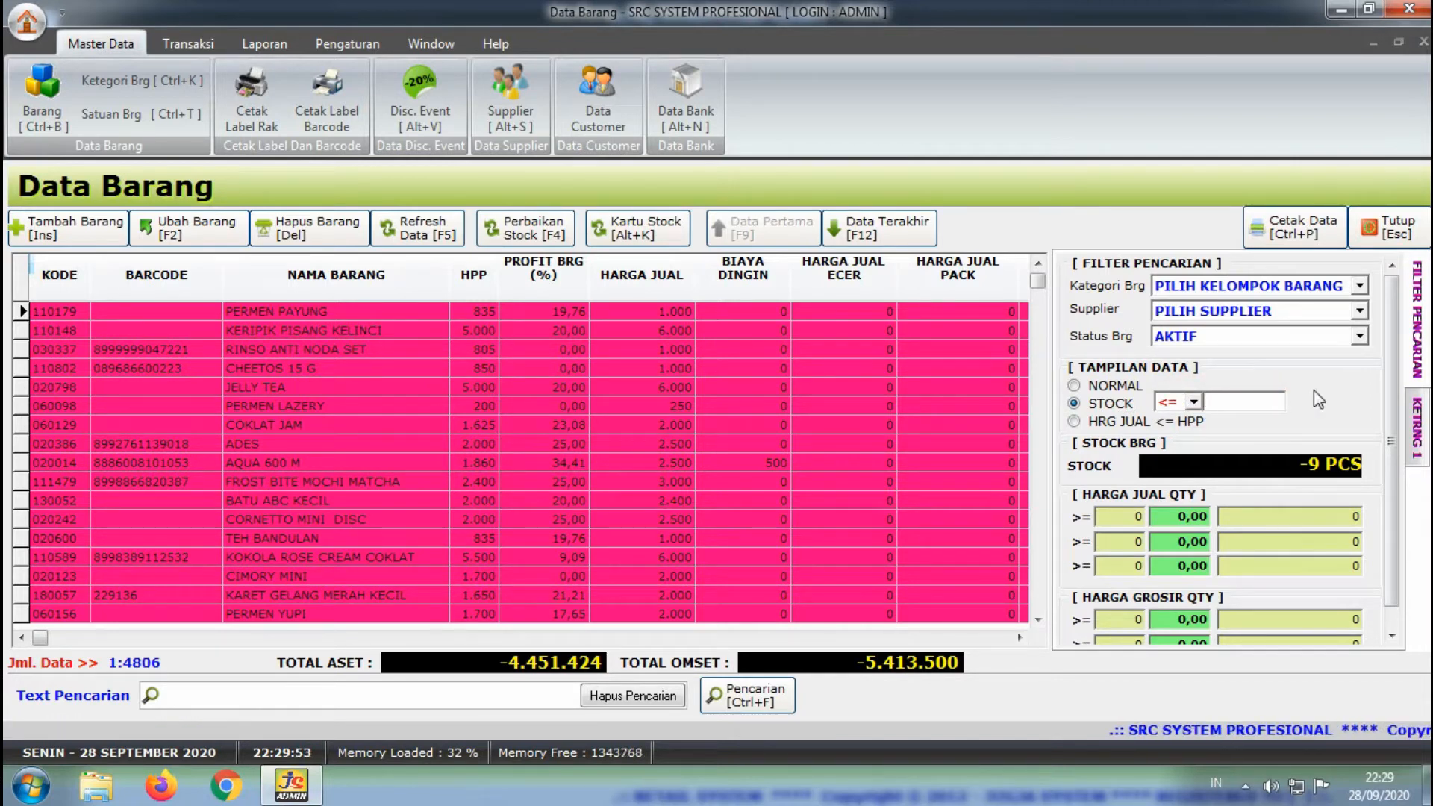
{"action": "type", "text": "-"}
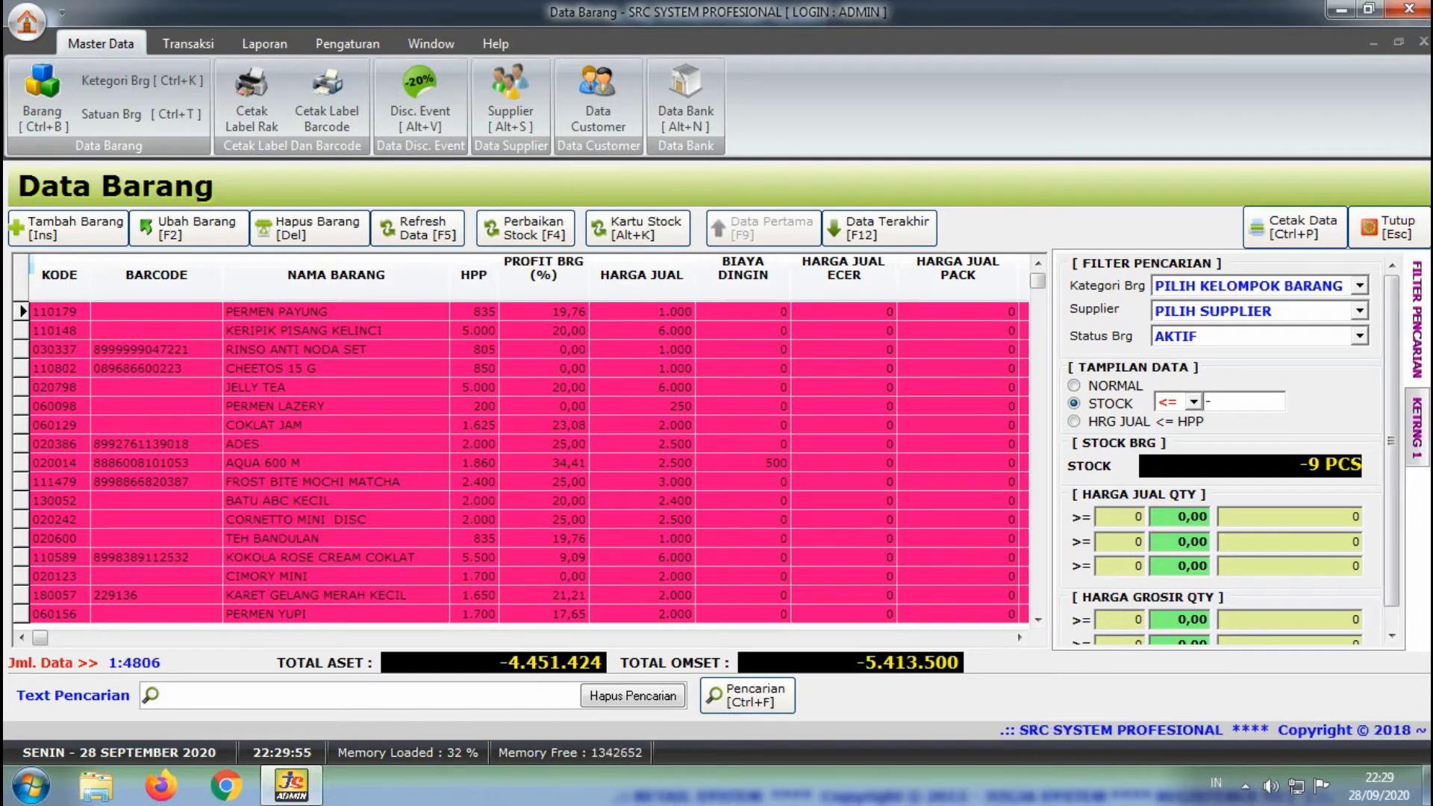
{"action": "type", "text": "1"}
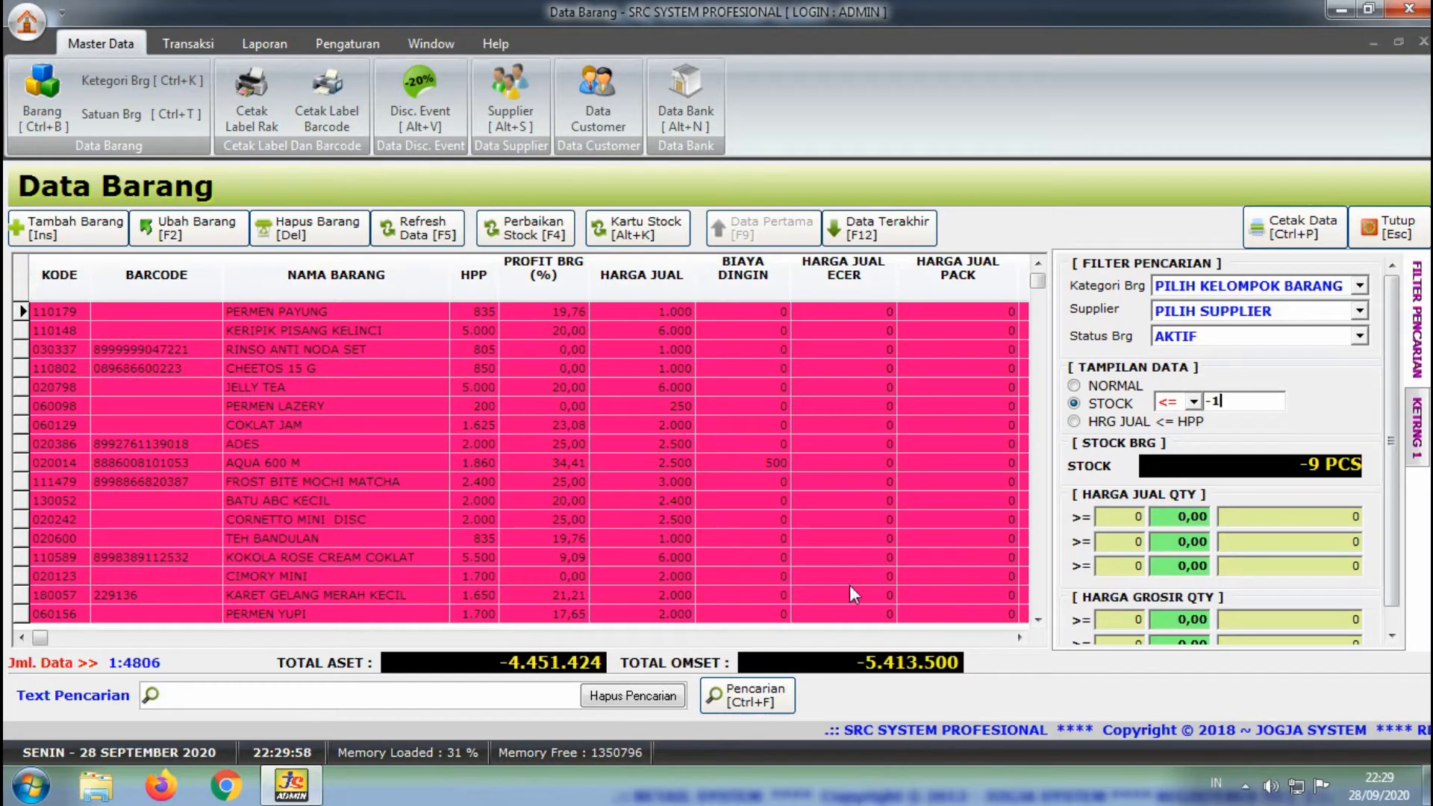
{"action": "left_click", "coordinate": [768, 705]}
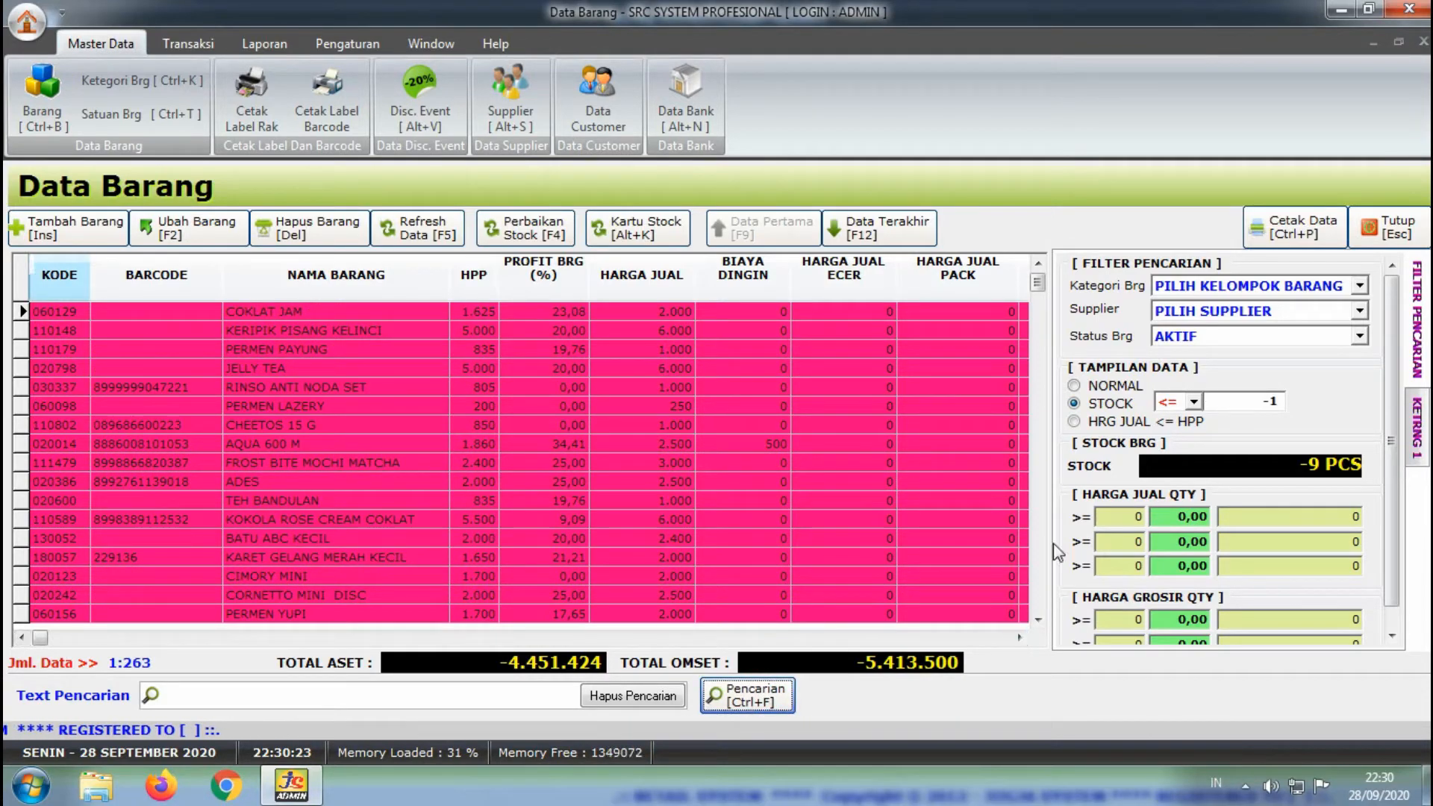
Examine the stock, minimum stock and total asset columns of the negative-stock items.
{"action": "left_click", "coordinate": [1019, 639]}
{"action": "left_click", "coordinate": [1020, 639]}
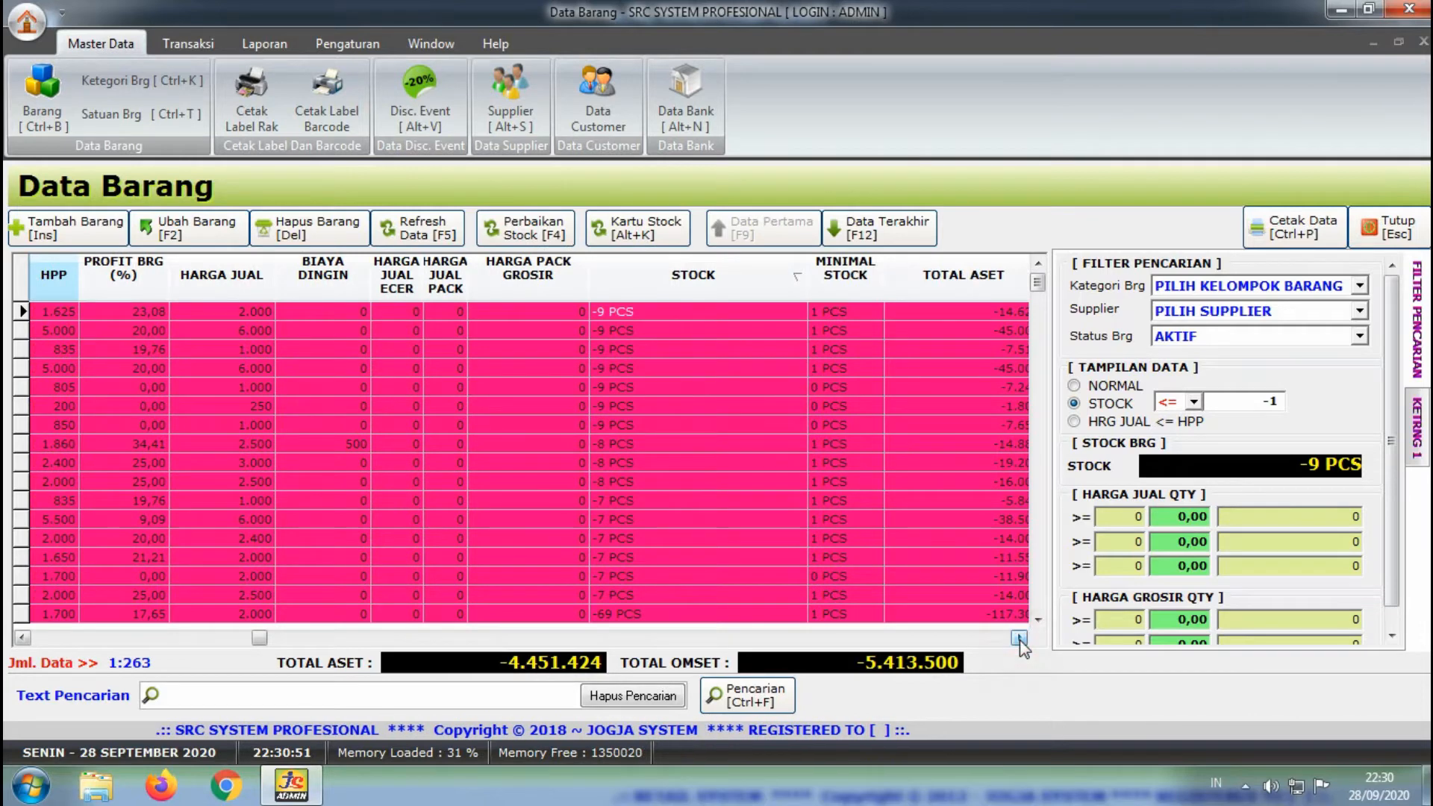
{"action": "left_click", "coordinate": [1020, 639]}
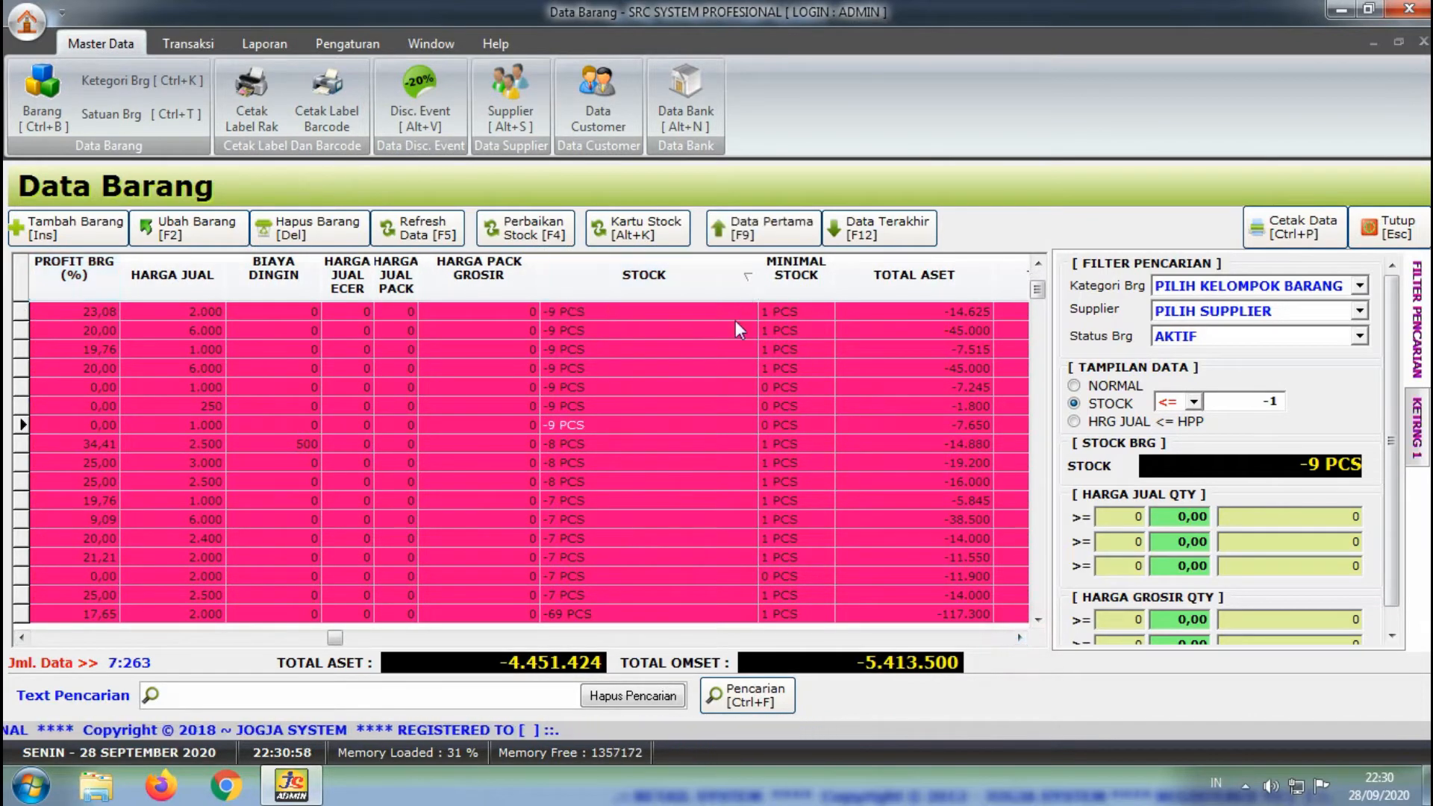
{"action": "scroll", "coordinate": [736, 321], "scroll_direction": "down", "scroll_amount": 4}
{"action": "scroll", "coordinate": [706, 369], "scroll_direction": "down", "scroll_amount": 10}
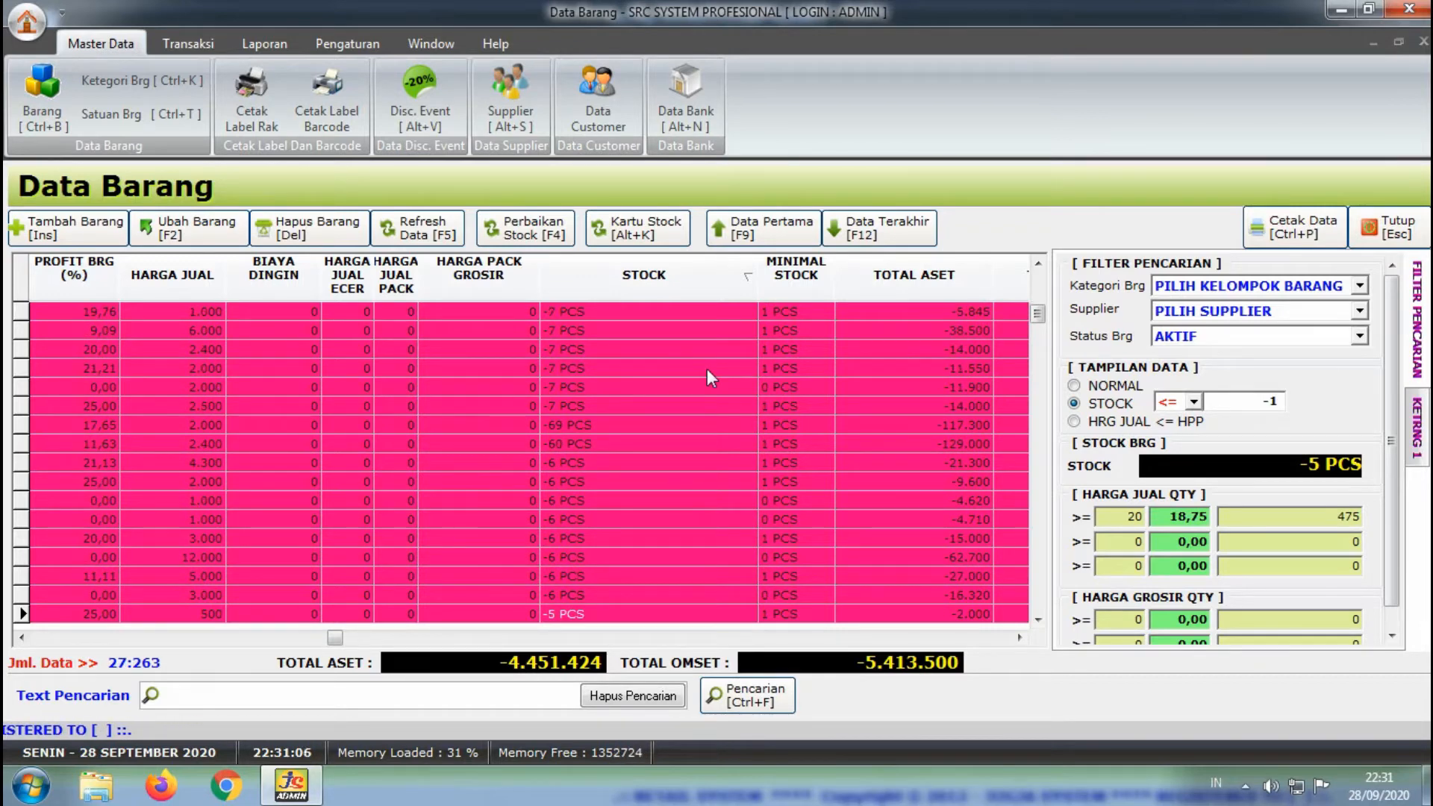
{"action": "scroll", "coordinate": [705, 368], "scroll_direction": "up", "scroll_amount": 7}
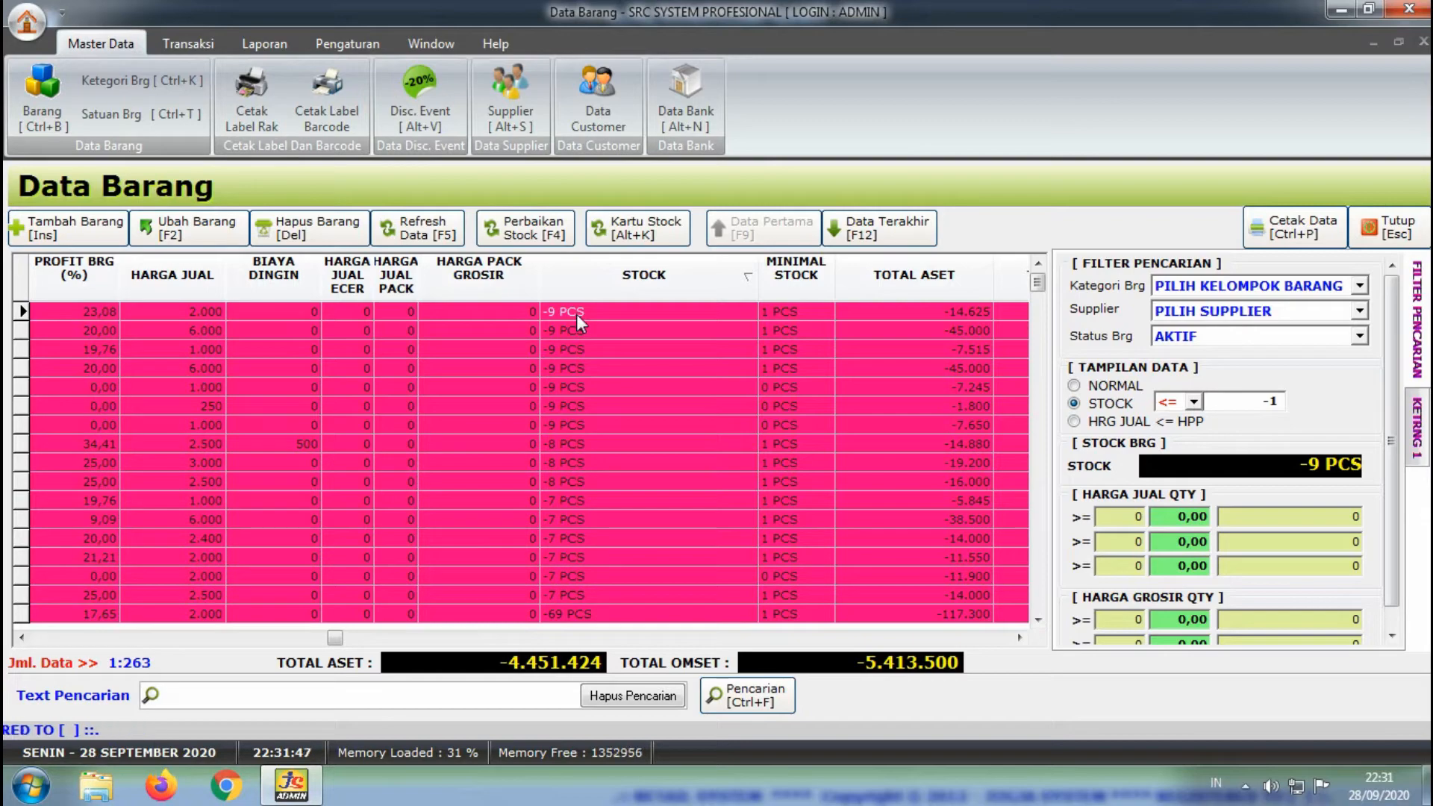
Open the stock adjustment for COKLAT JAM and set the adjustment quantity to 28, keeping PCS as the unit.
{"action": "right_click", "coordinate": [576, 313]}
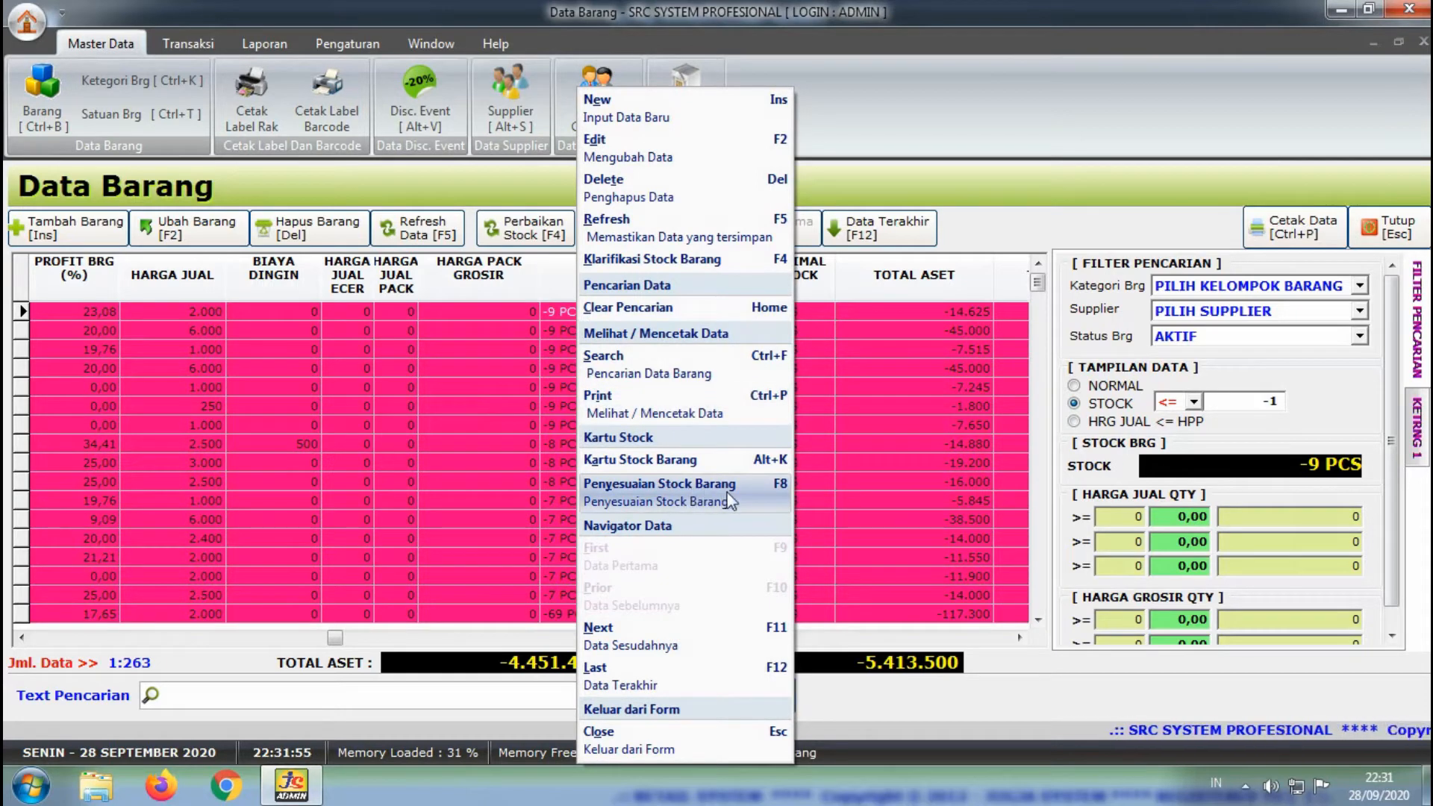
{"action": "left_click", "coordinate": [955, 232]}
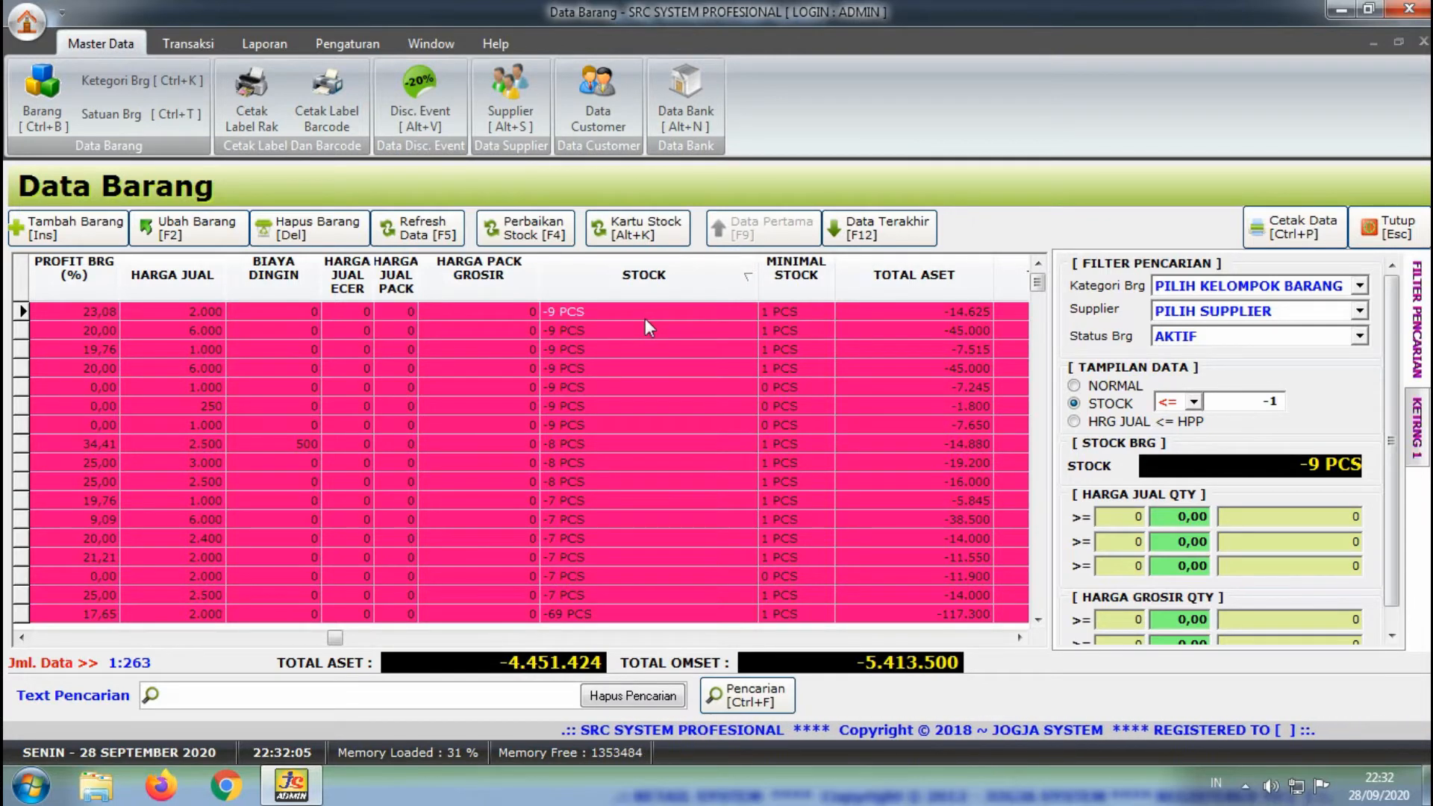
{"action": "key", "text": "F4"}
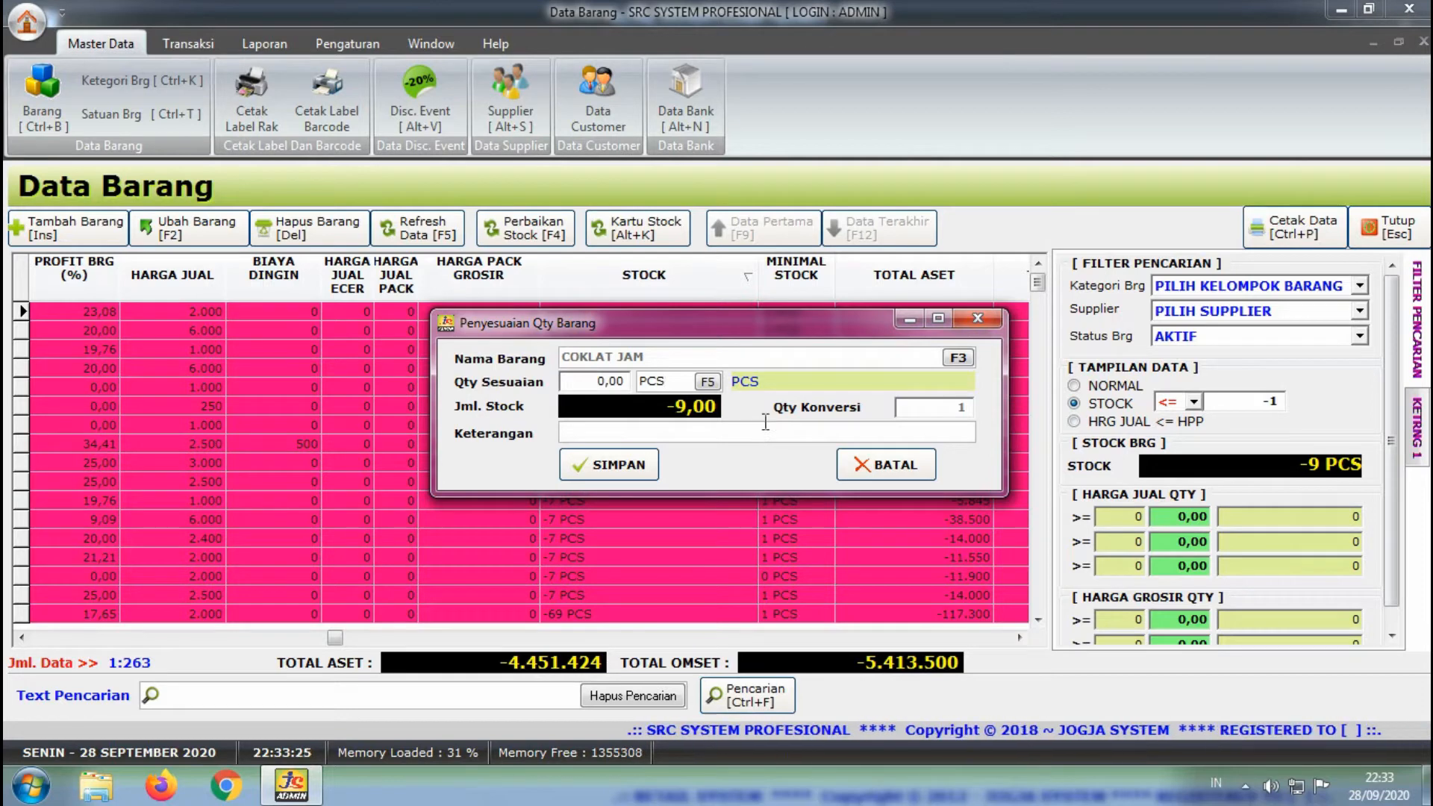
{"action": "left_click_drag", "start_coordinate": [758, 332], "coordinate": [743, 368]}
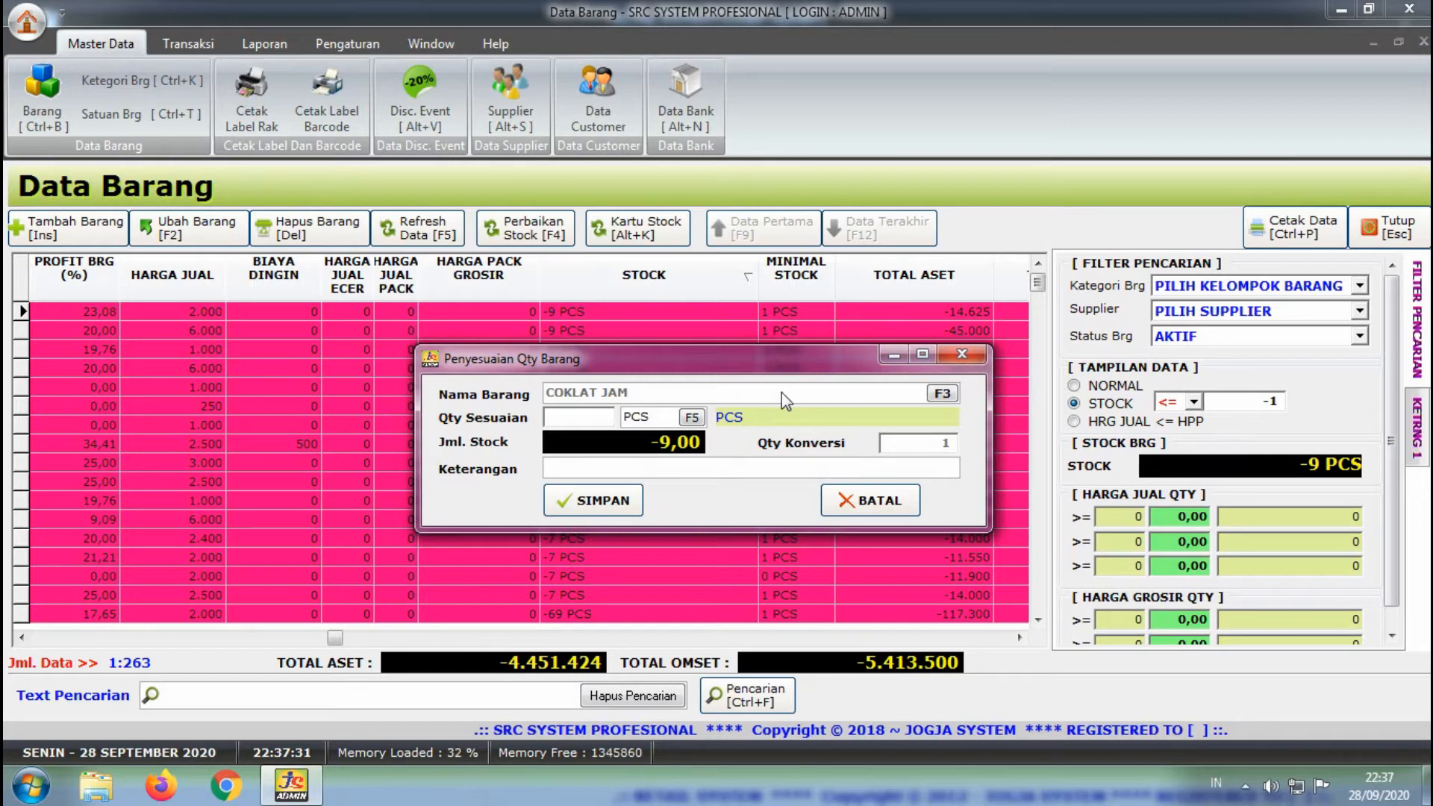
{"action": "type", "text": "28"}
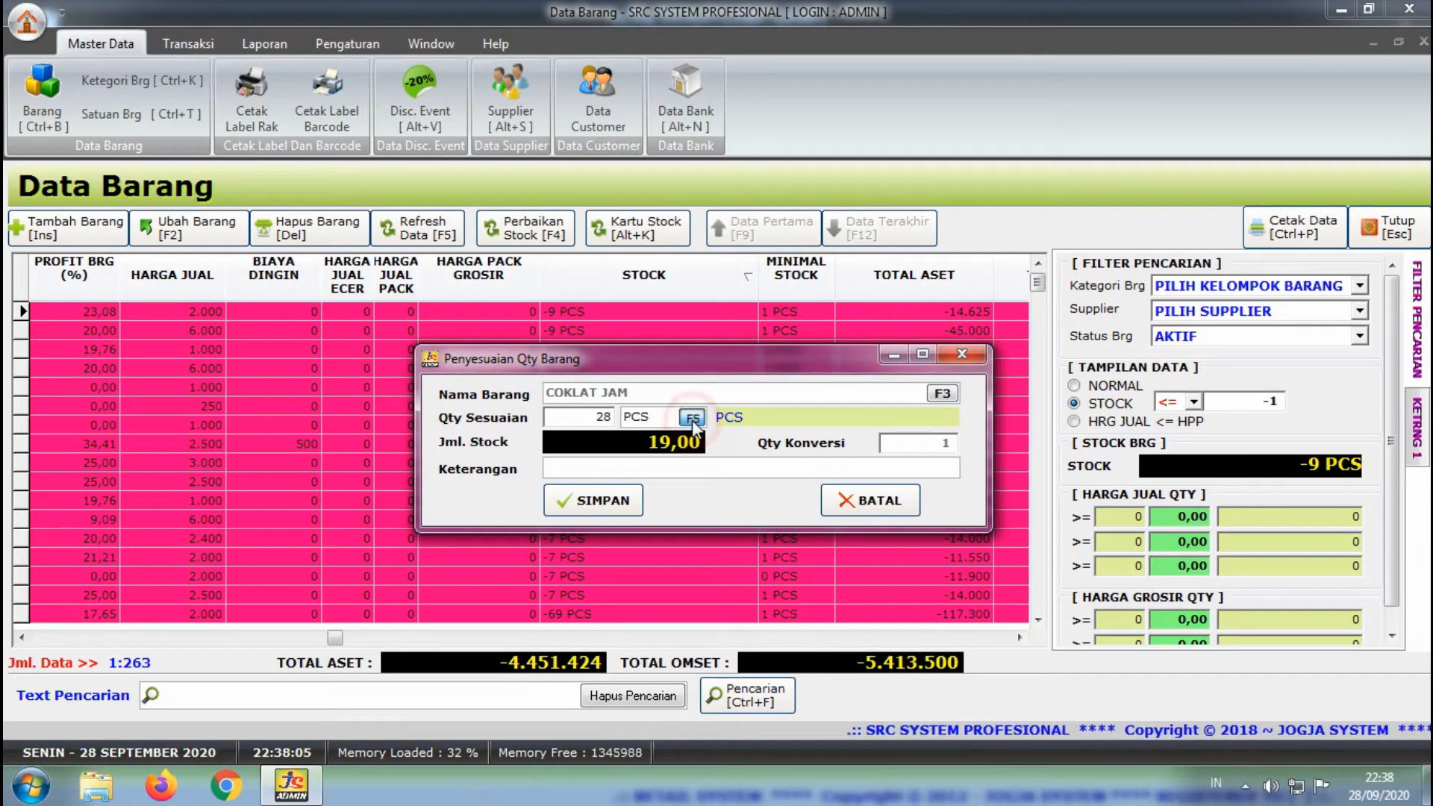
{"action": "left_click", "coordinate": [691, 417]}
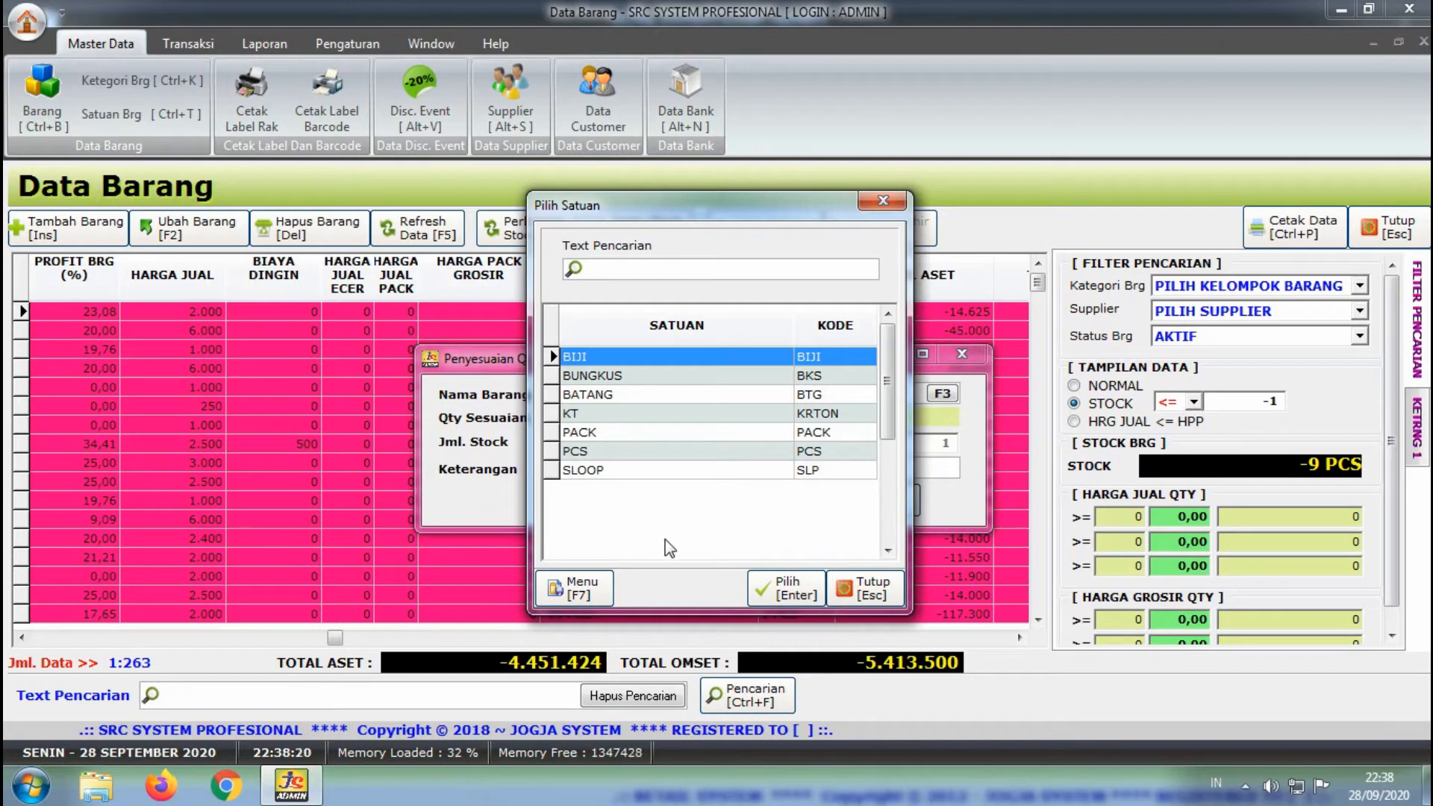
{"action": "left_click", "coordinate": [858, 587]}
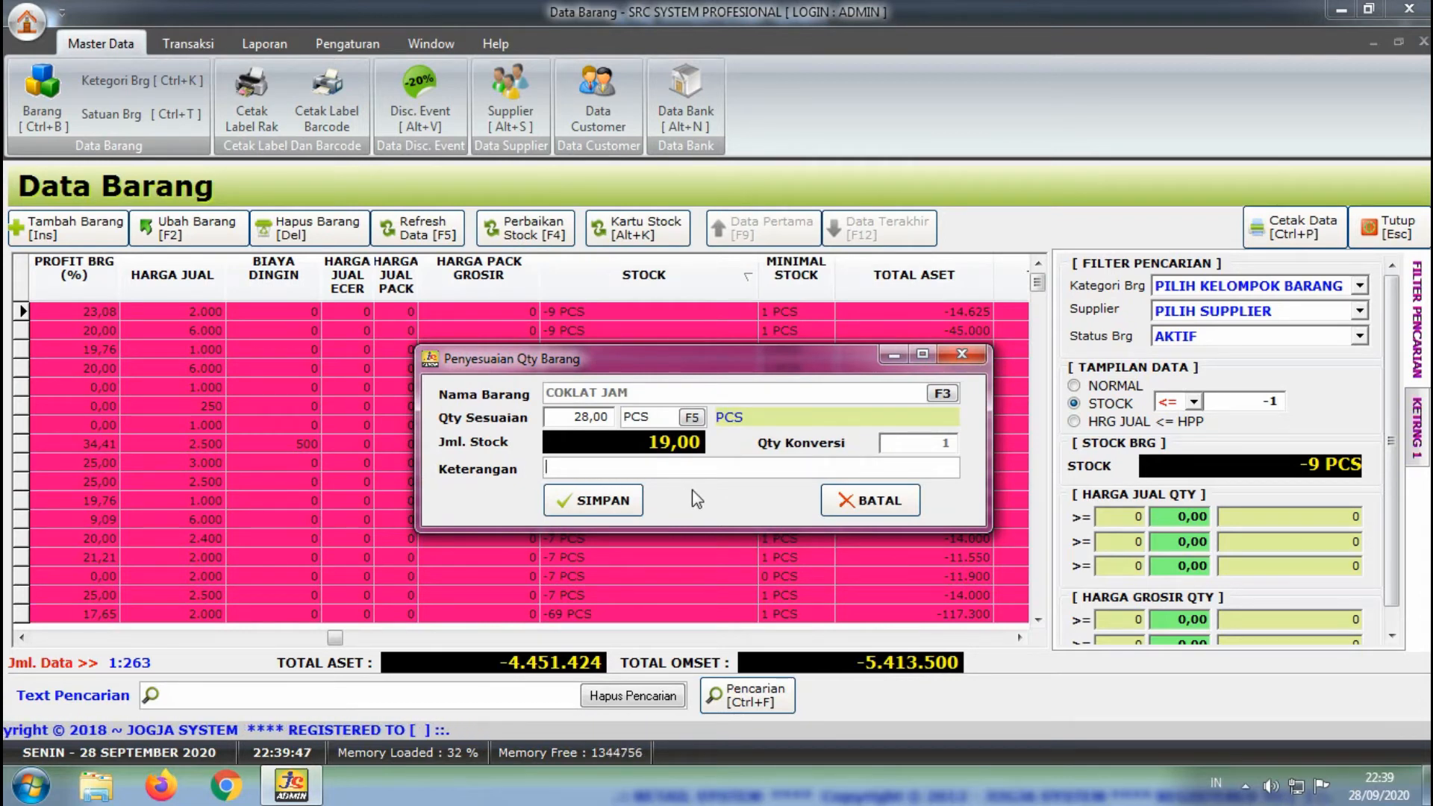
Enter PENYESUAIAN STOCK as the description of the COKLAT JAM adjustment and save it.
{"action": "key", "text": "Return"}
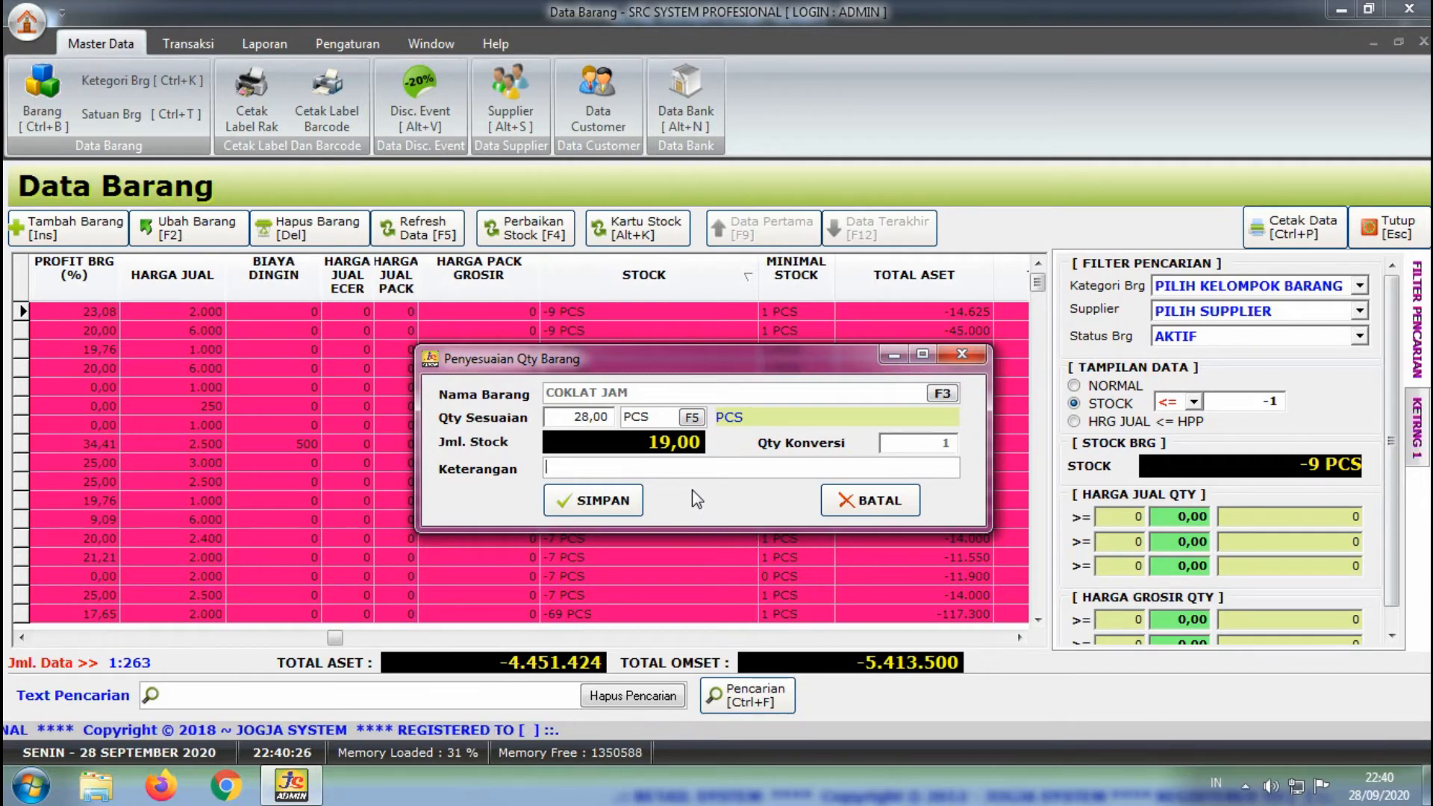
{"action": "type", "text": "P"}
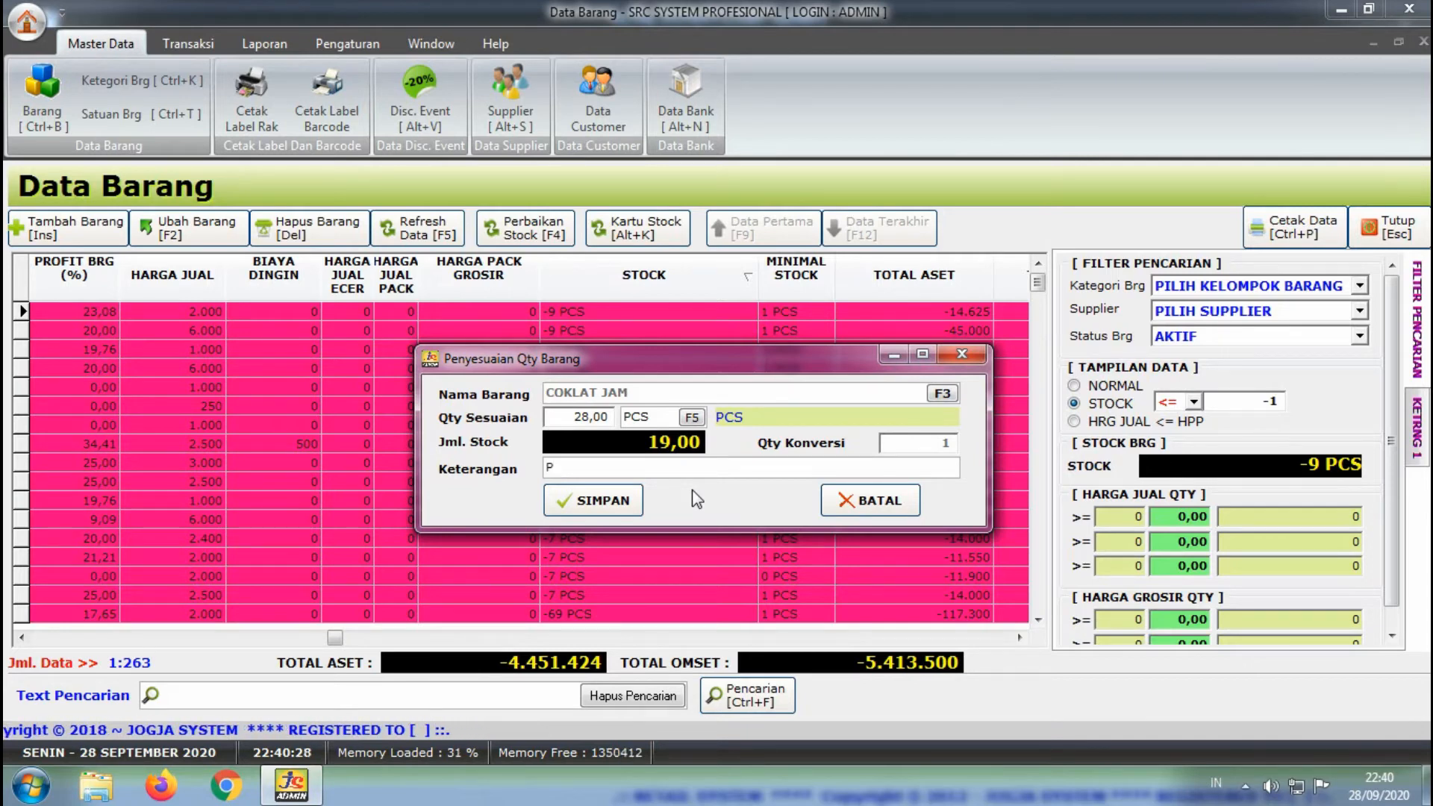
{"action": "type", "text": "ENYE"}
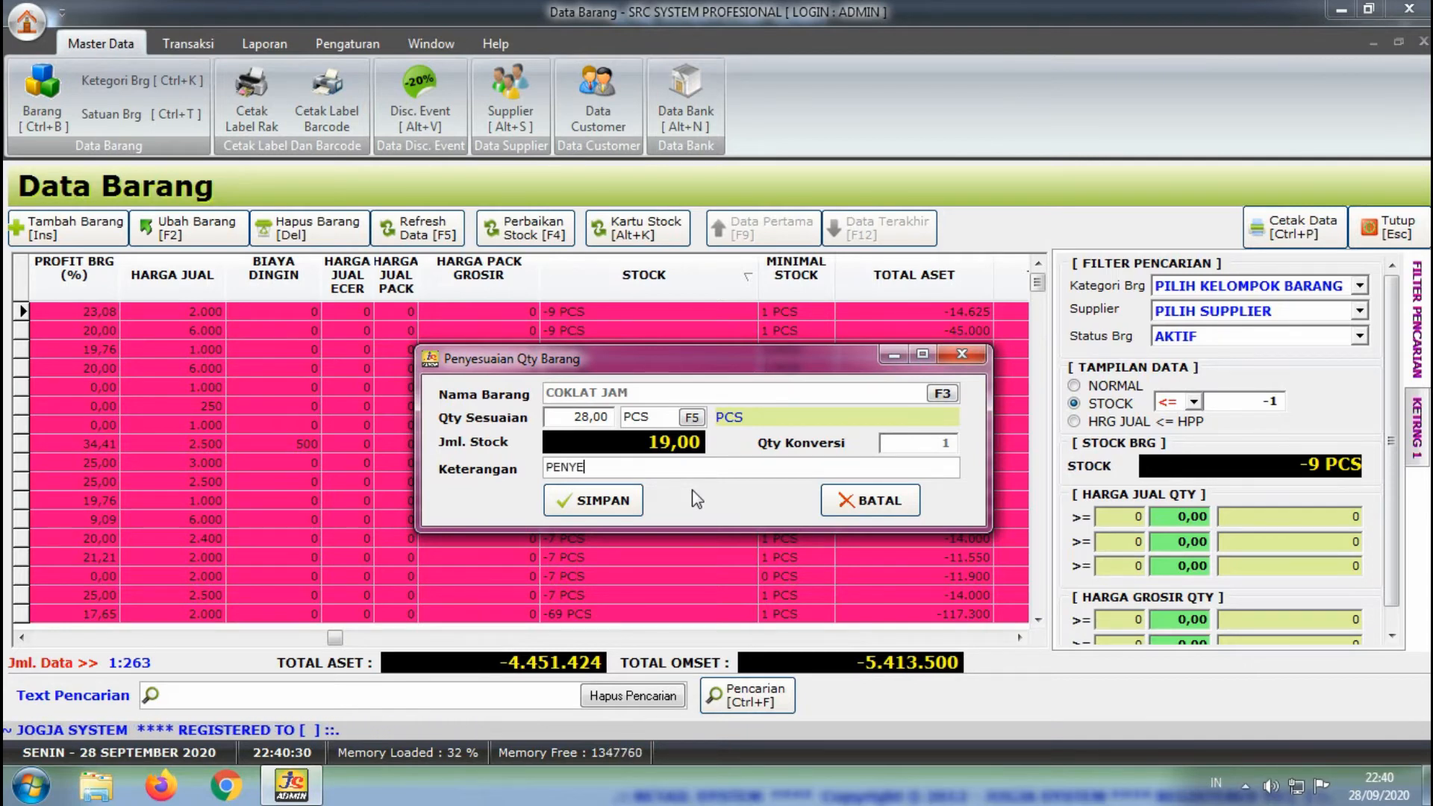
{"action": "type", "text": "SUAIAN "}
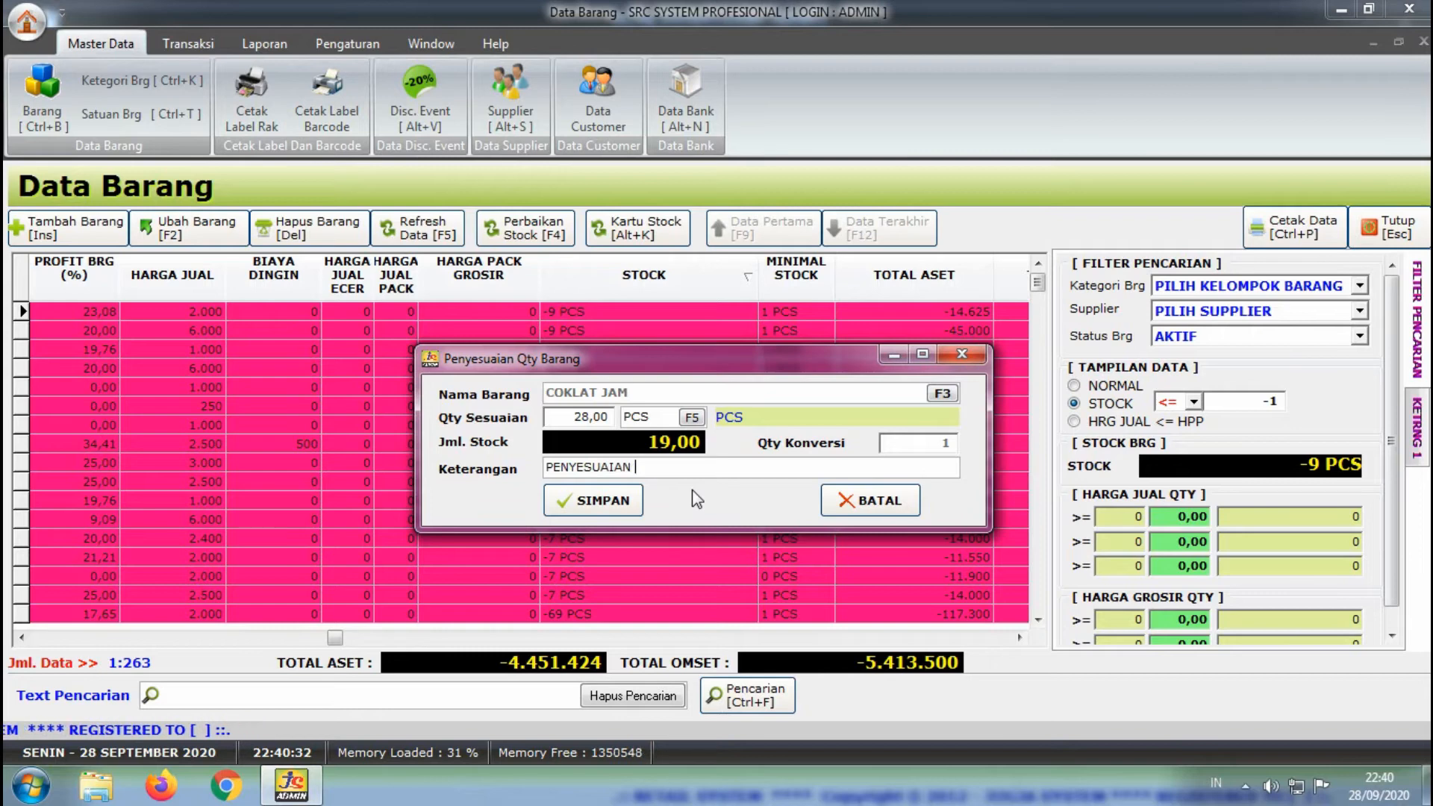
{"action": "type", "text": "STOCK"}
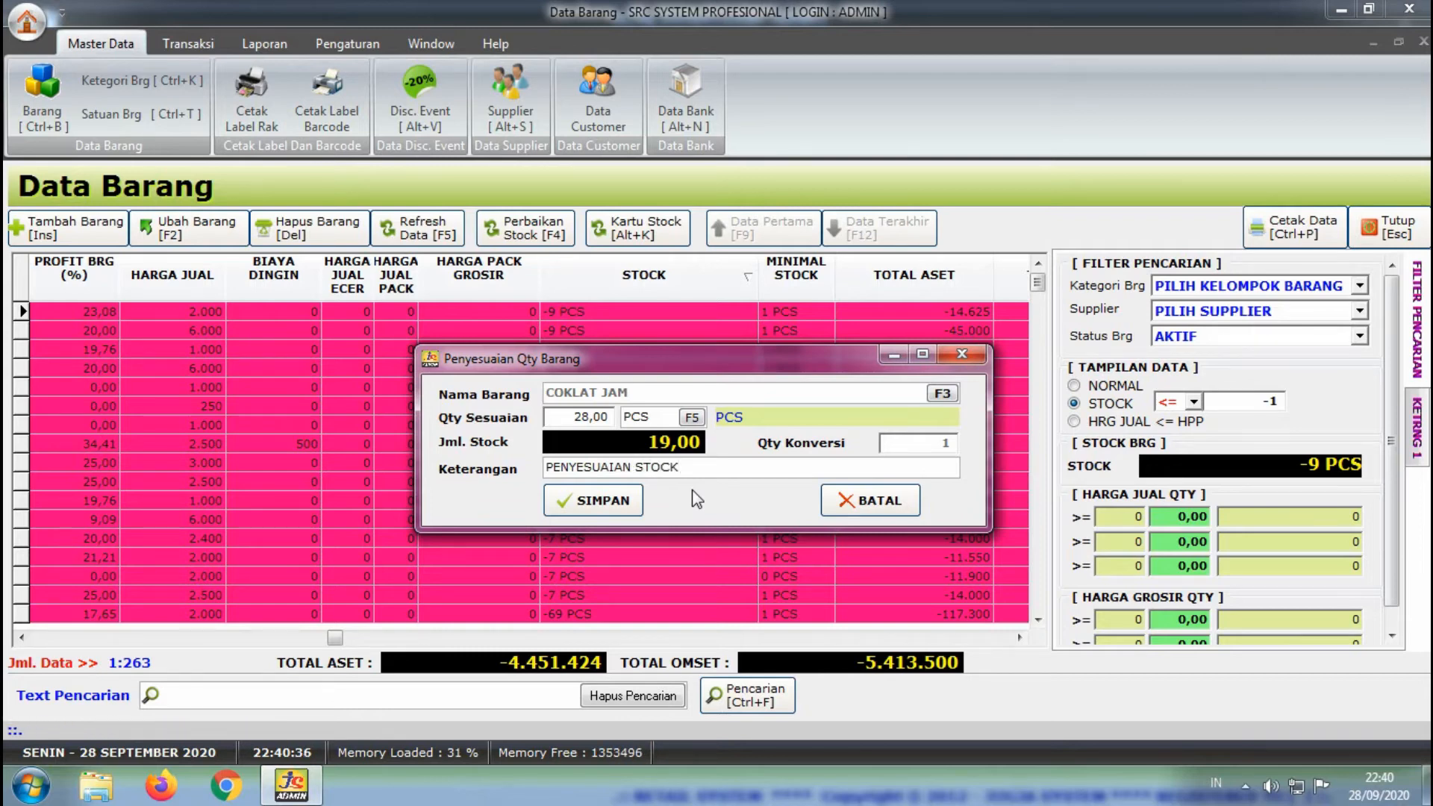
{"action": "left_click", "coordinate": [614, 505]}
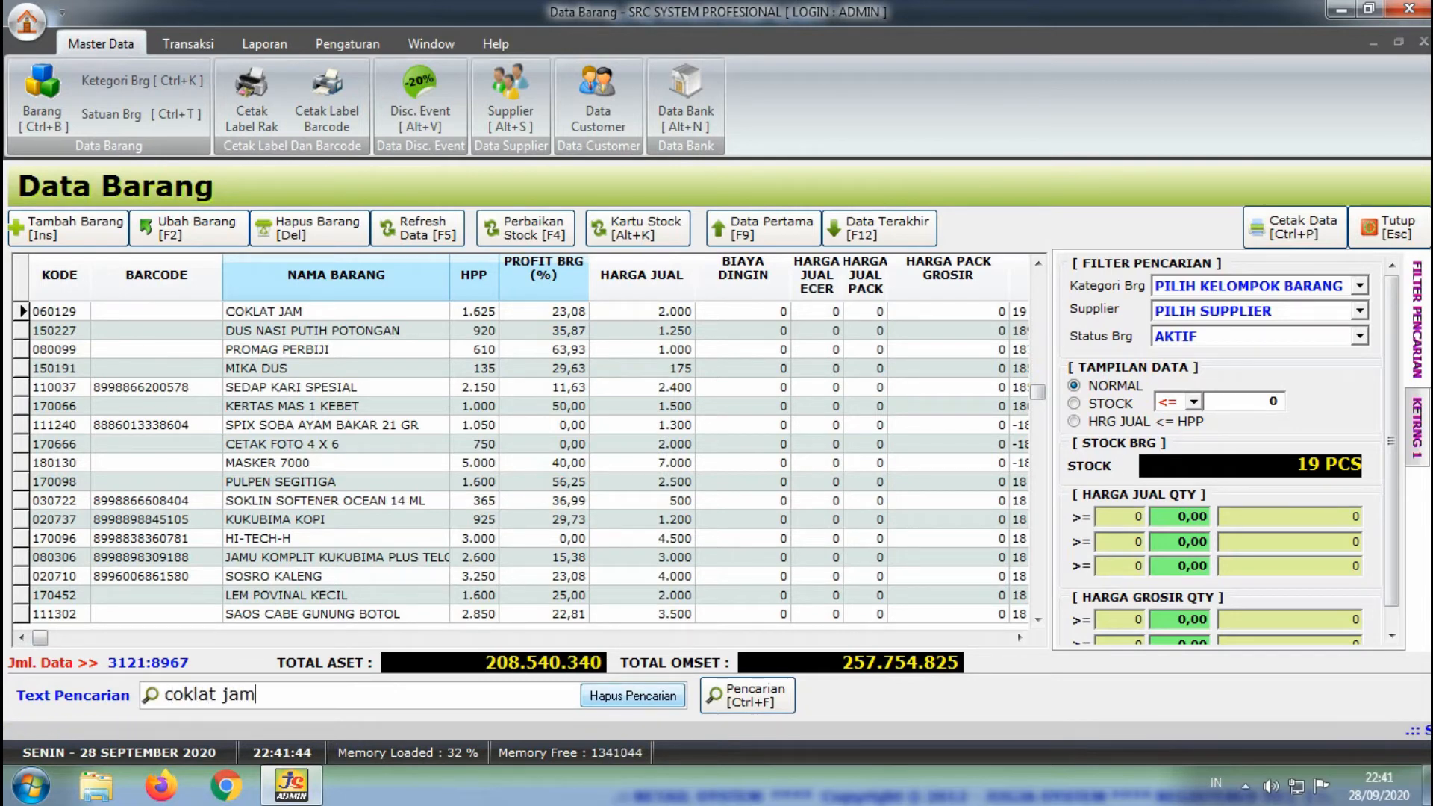
Search the item list for "coklat jam" and check the item's stock column.
{"action": "key", "text": "Return"}
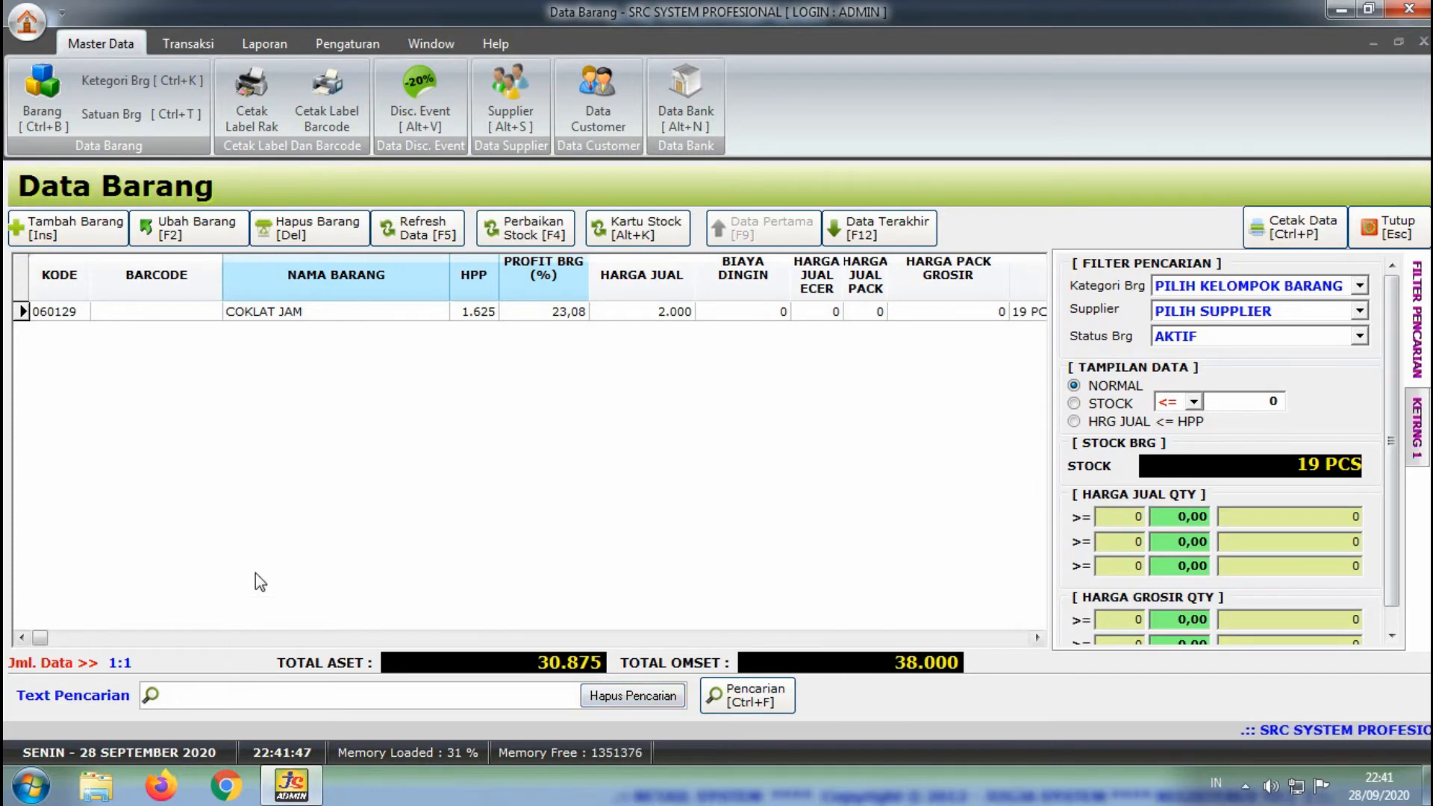
{"action": "left_click", "coordinate": [337, 313]}
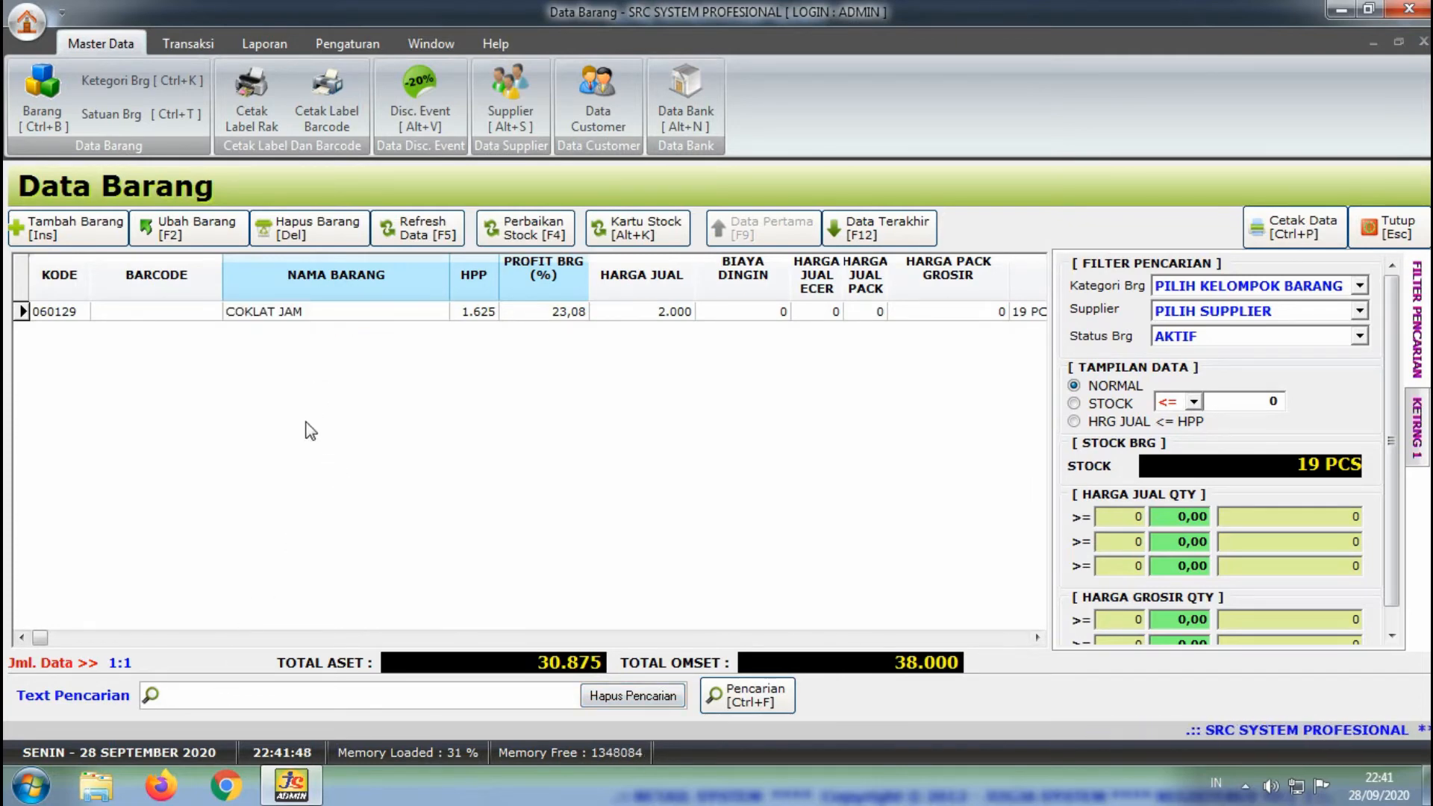
{"action": "left_click", "coordinate": [337, 313]}
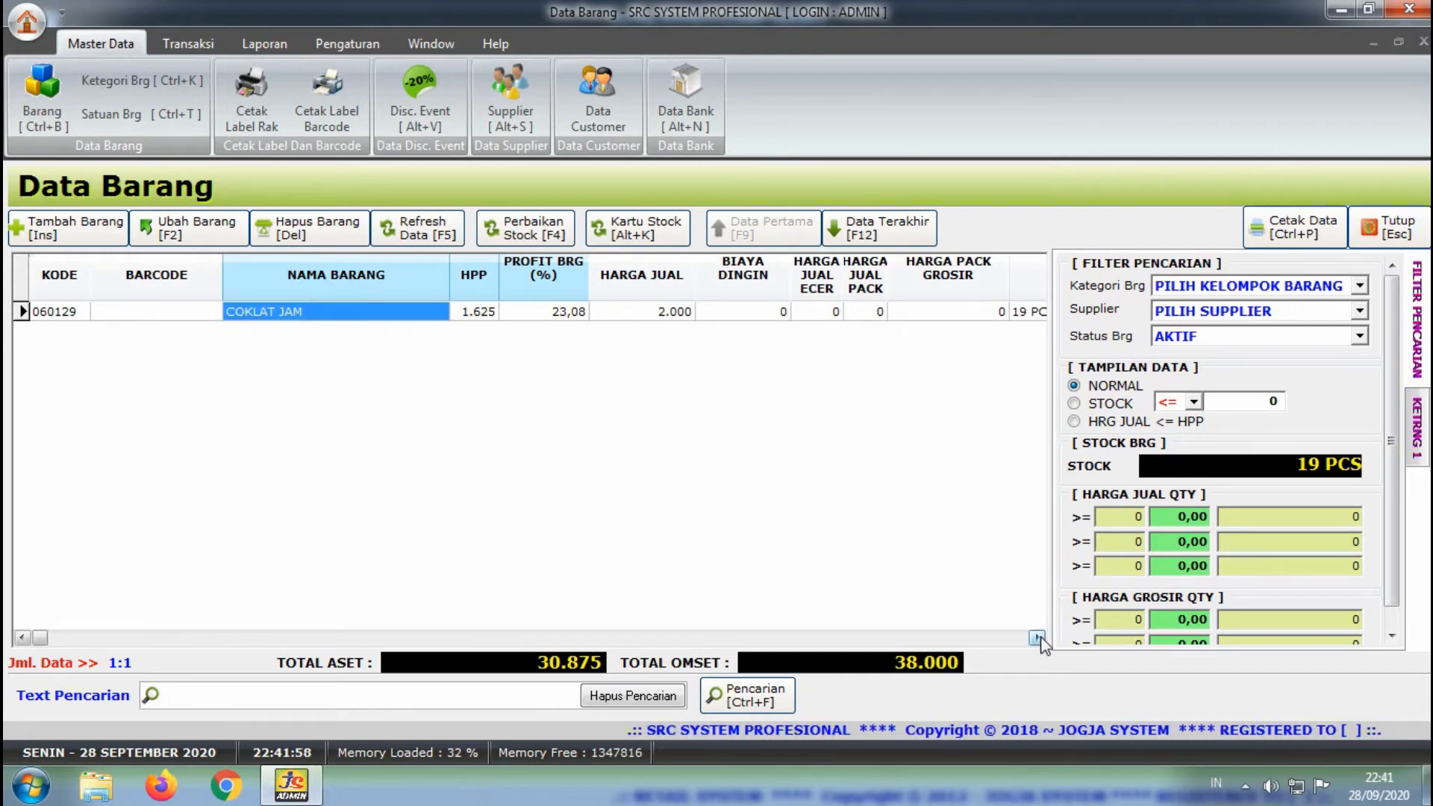
{"action": "left_click", "coordinate": [1037, 637]}
{"action": "left_click", "coordinate": [1036, 637]}
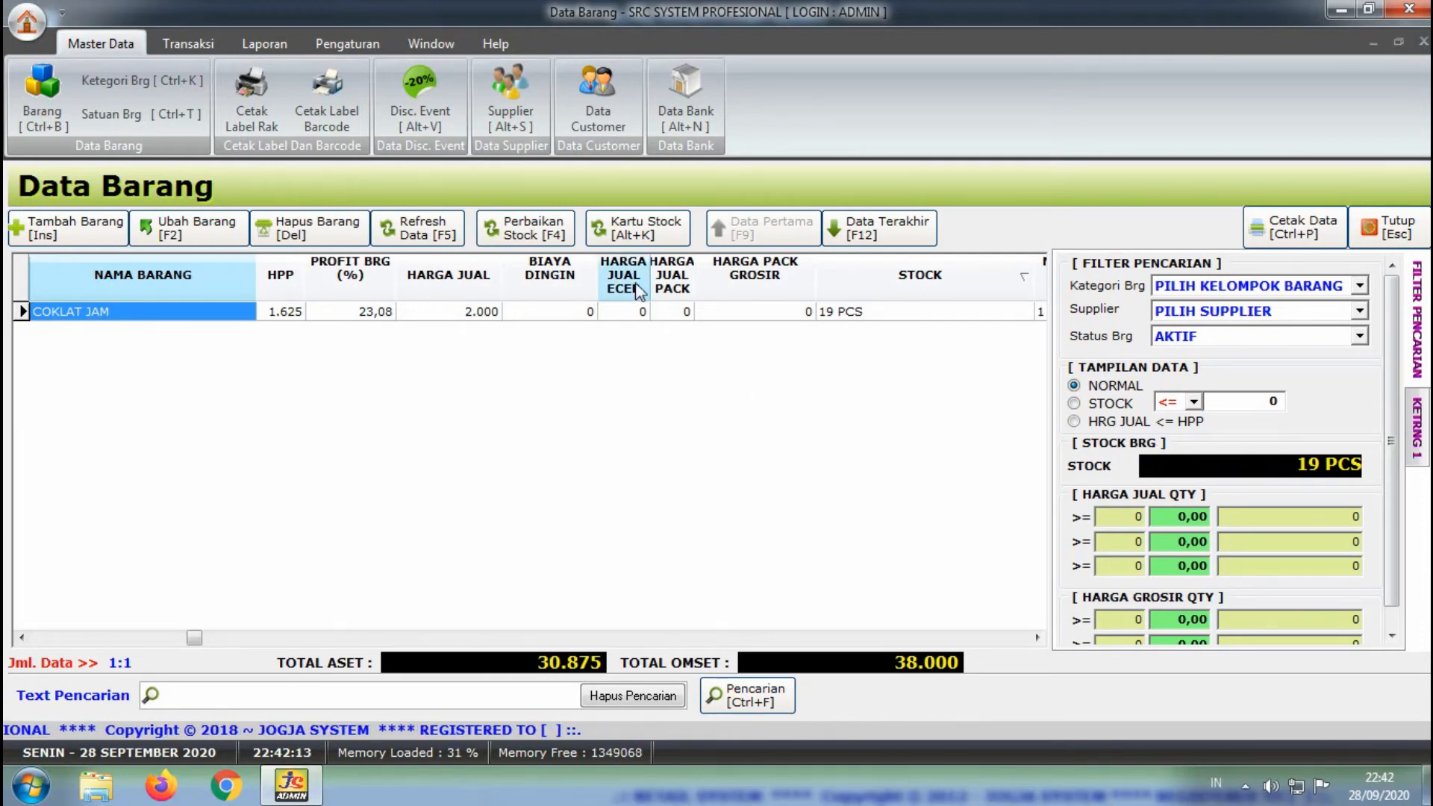
Open the stock card of COKLAT JAM and examine the date, name, prices and incoming quantity of the 28/09/2020 entry.
{"action": "left_click", "coordinate": [644, 241]}
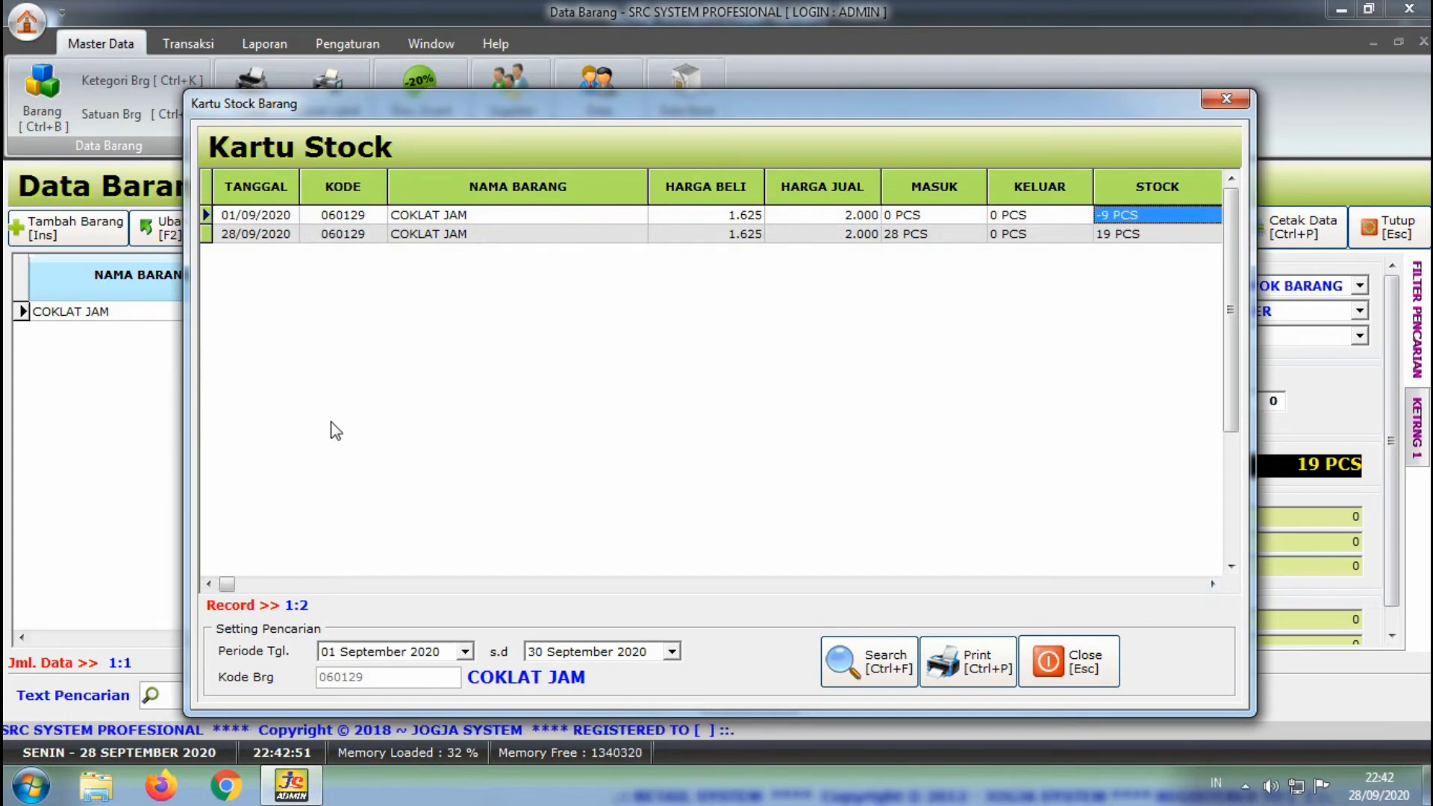
{"action": "left_click", "coordinate": [248, 234]}
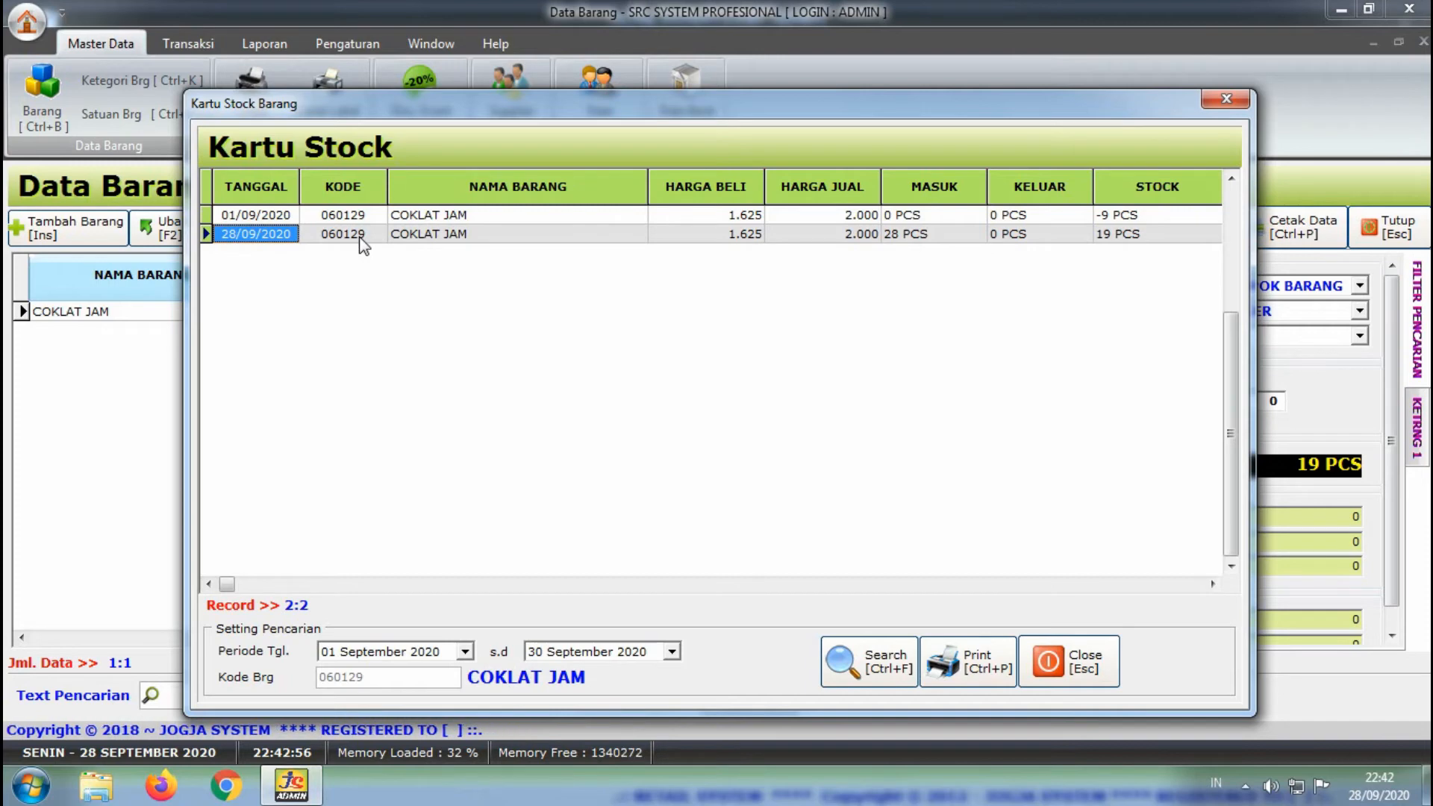
{"action": "left_click", "coordinate": [548, 236]}
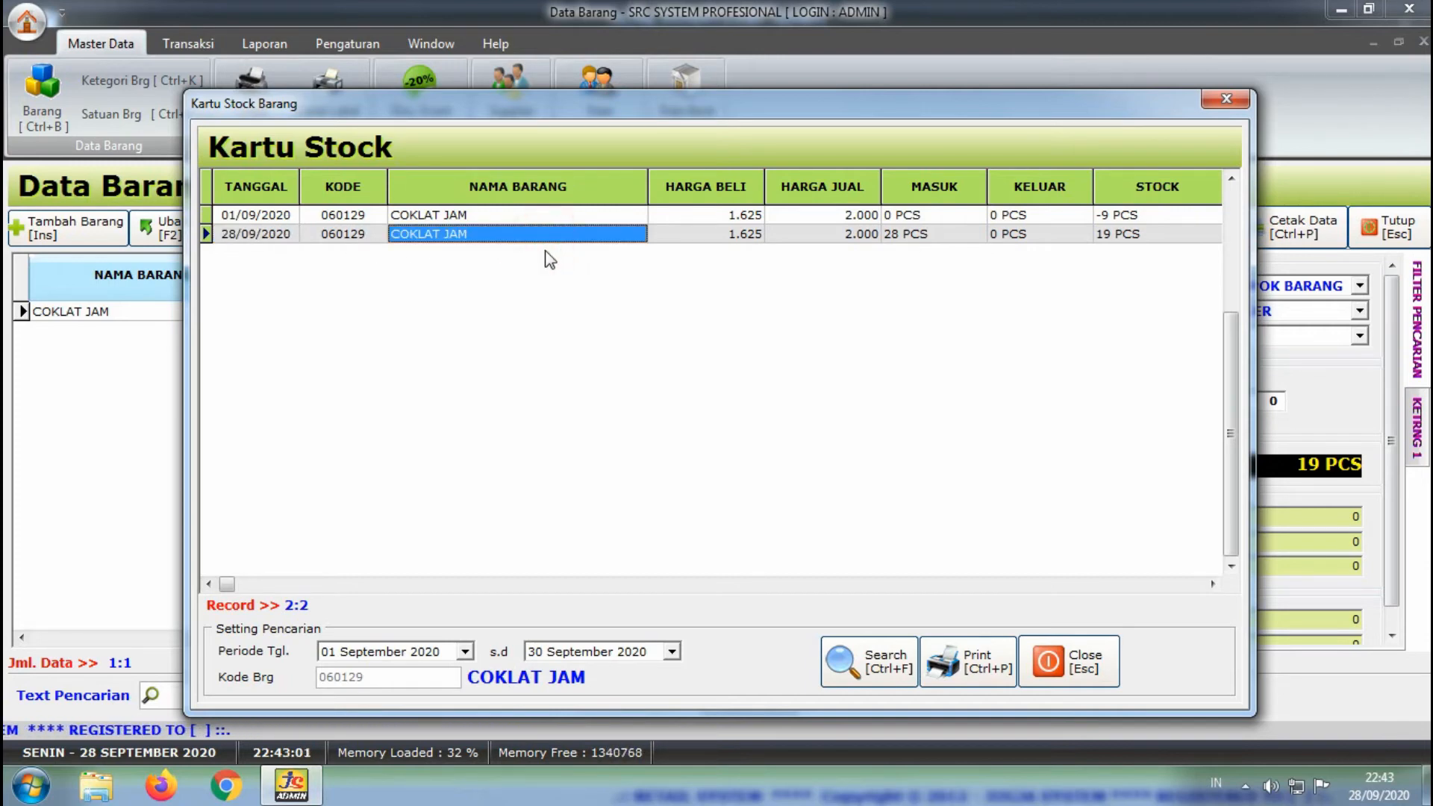
{"action": "left_click", "coordinate": [710, 235]}
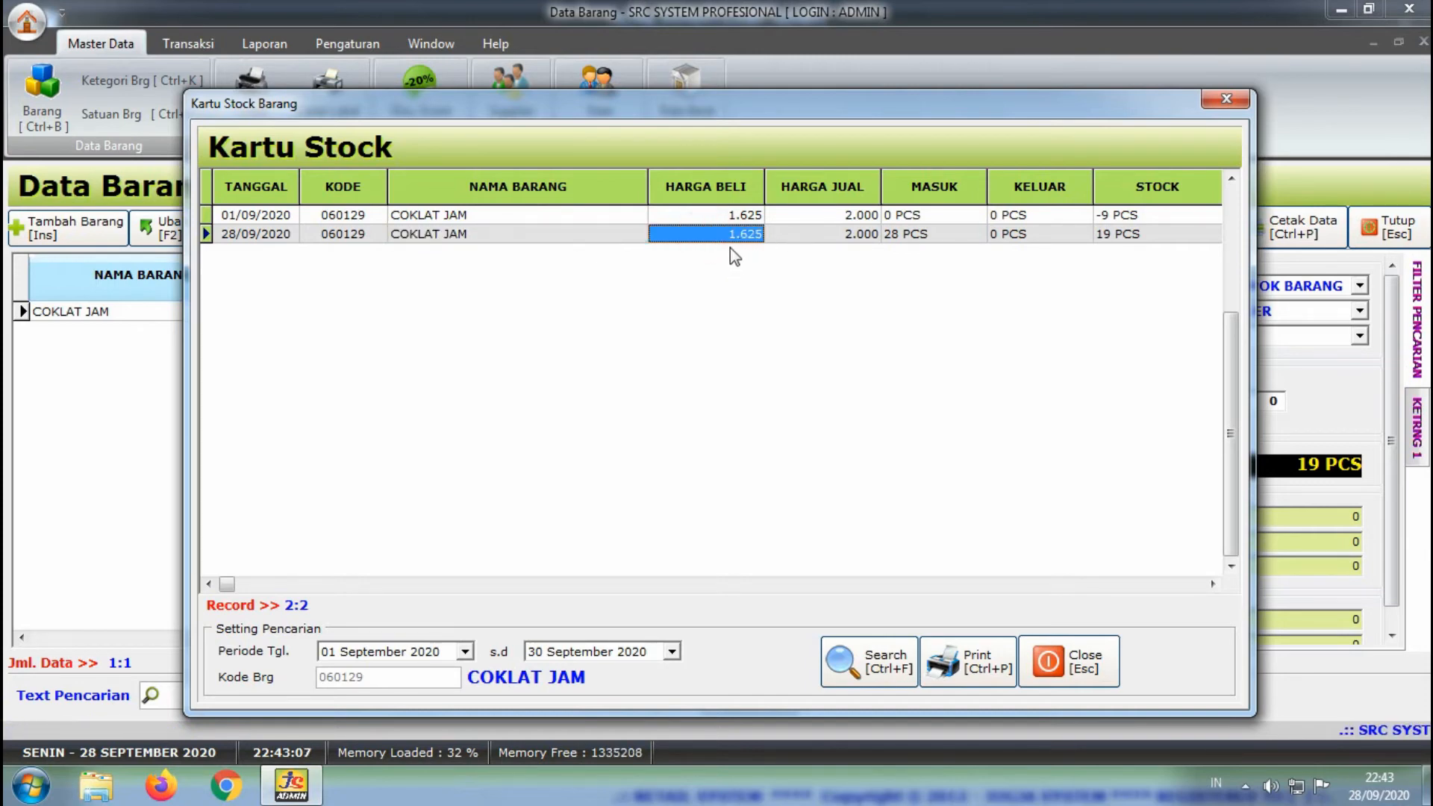
{"action": "left_click", "coordinate": [815, 236]}
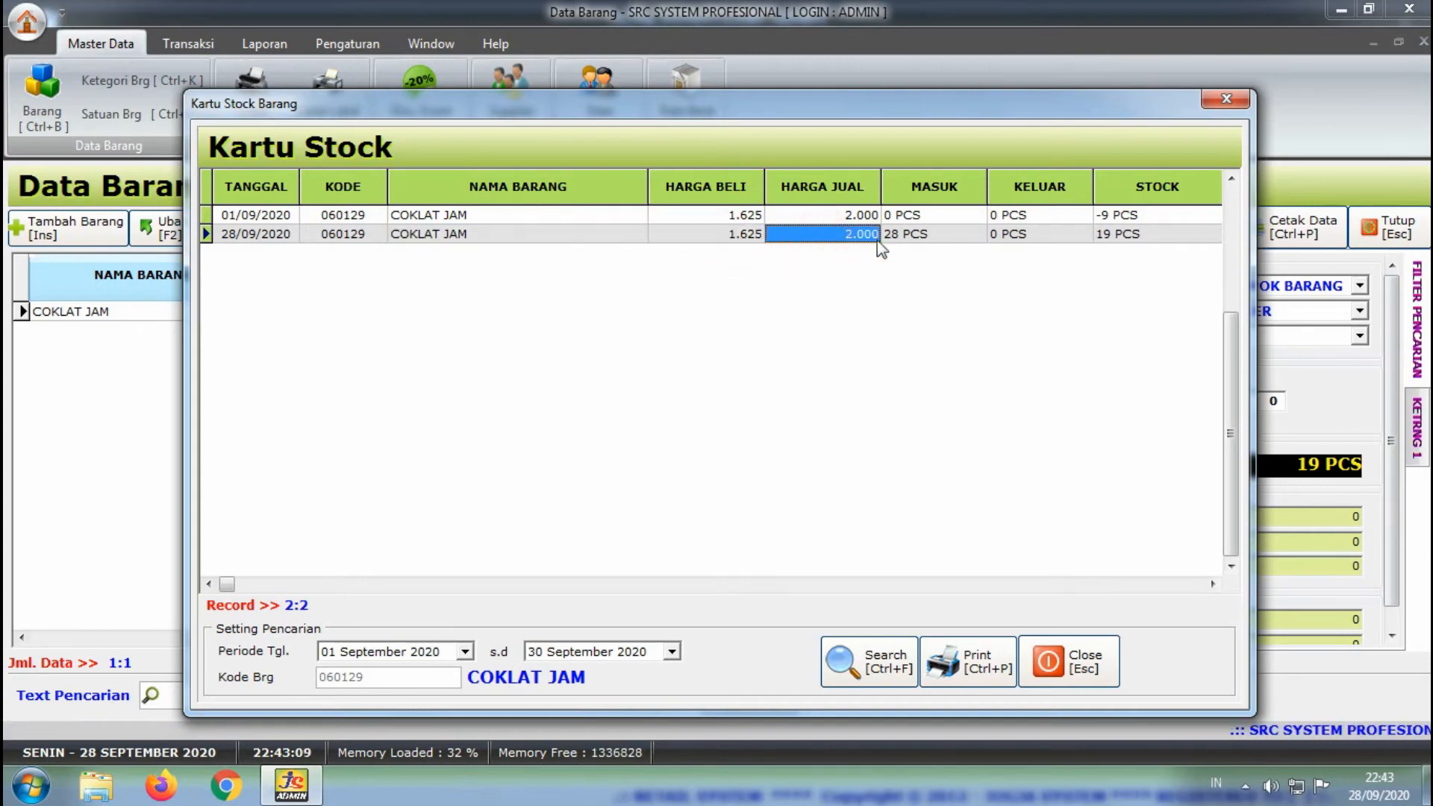
{"action": "left_click", "coordinate": [943, 239]}
{"action": "scroll", "coordinate": [739, 239], "scroll_direction": "right", "scroll_amount": 2}
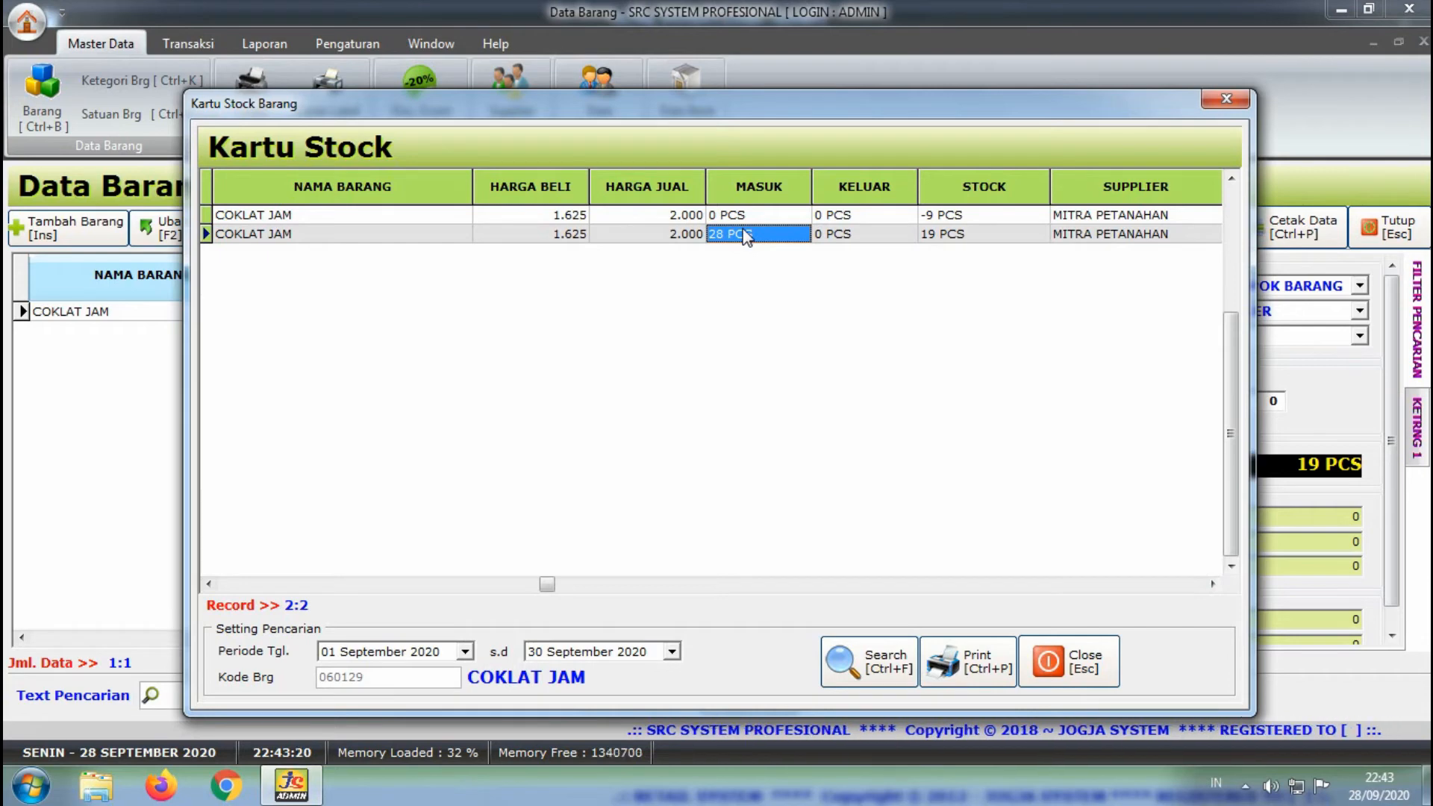
Compare the incoming quantity of the adjustment entry with the stock balances of both stock card entries.
{"action": "left_click", "coordinate": [962, 238]}
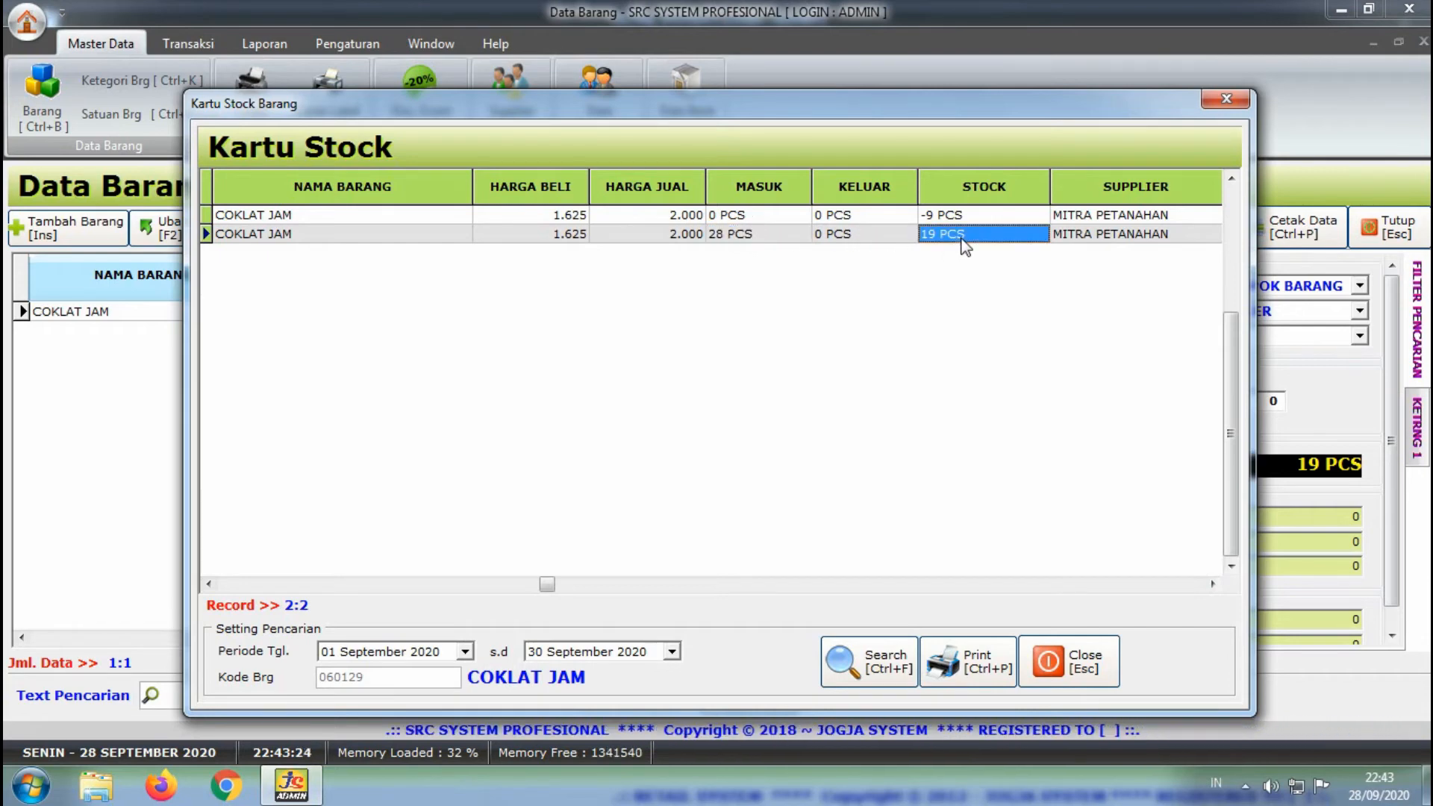
{"action": "left_click", "coordinate": [750, 236]}
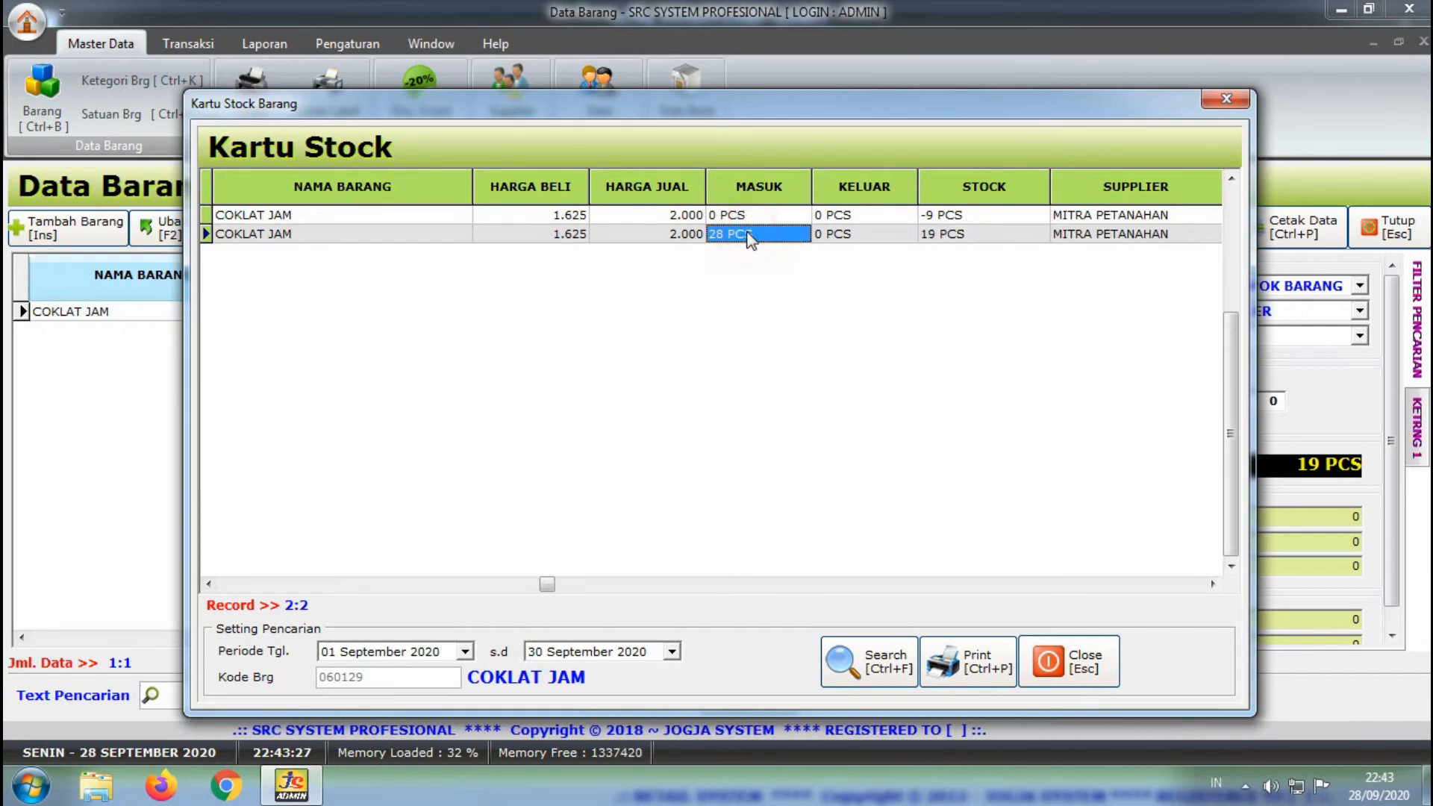
{"action": "left_click", "coordinate": [942, 236]}
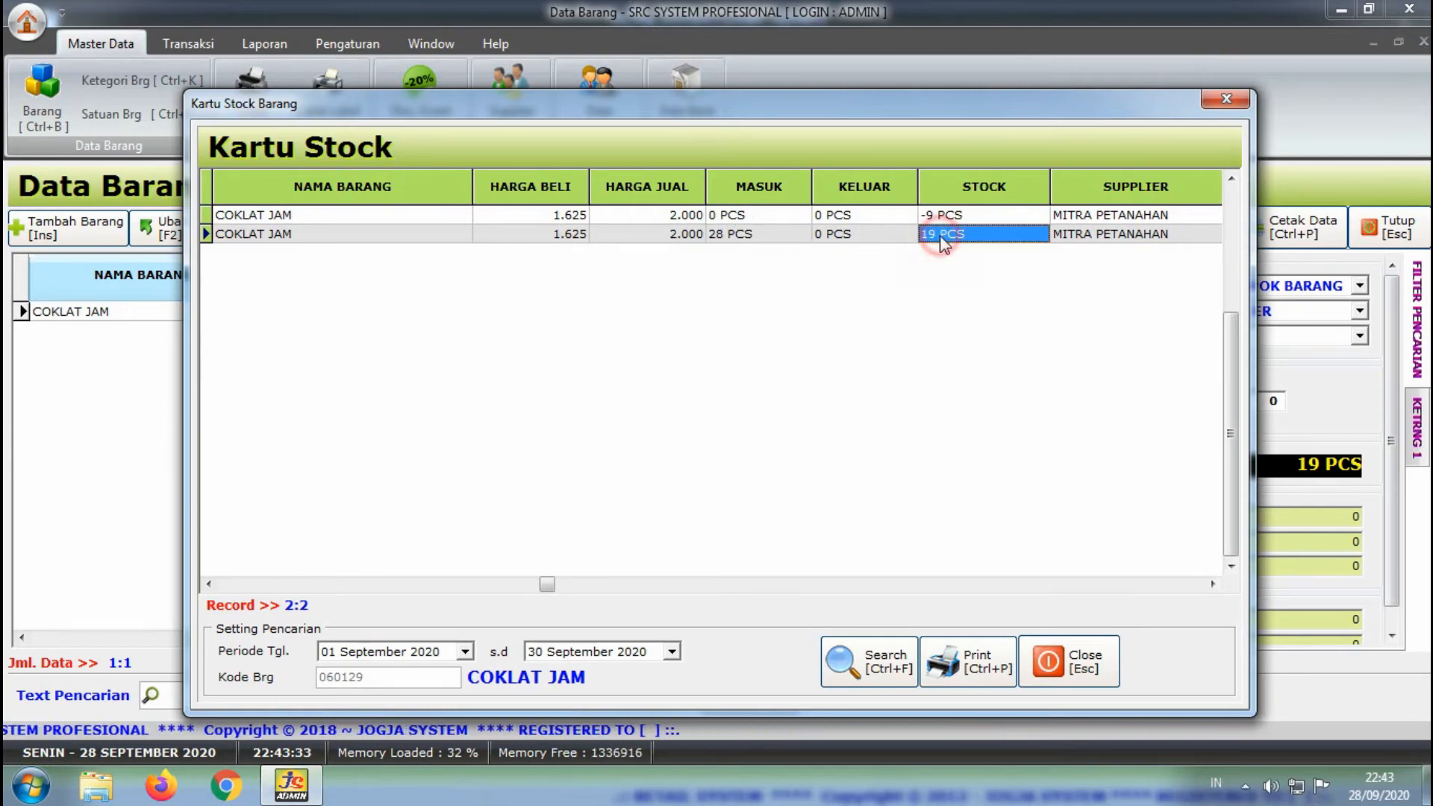
{"action": "left_click", "coordinate": [946, 216]}
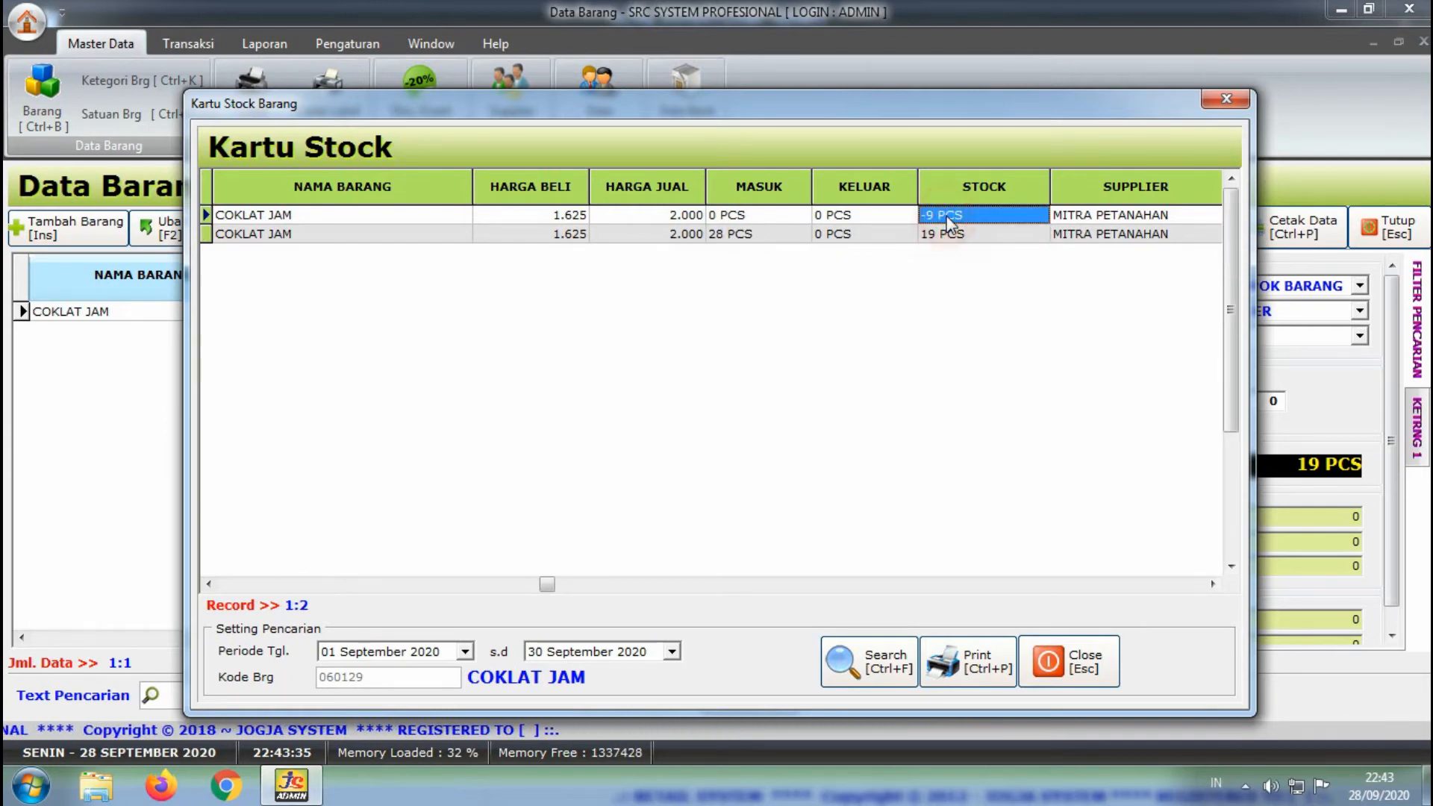
{"action": "key", "text": "Down"}
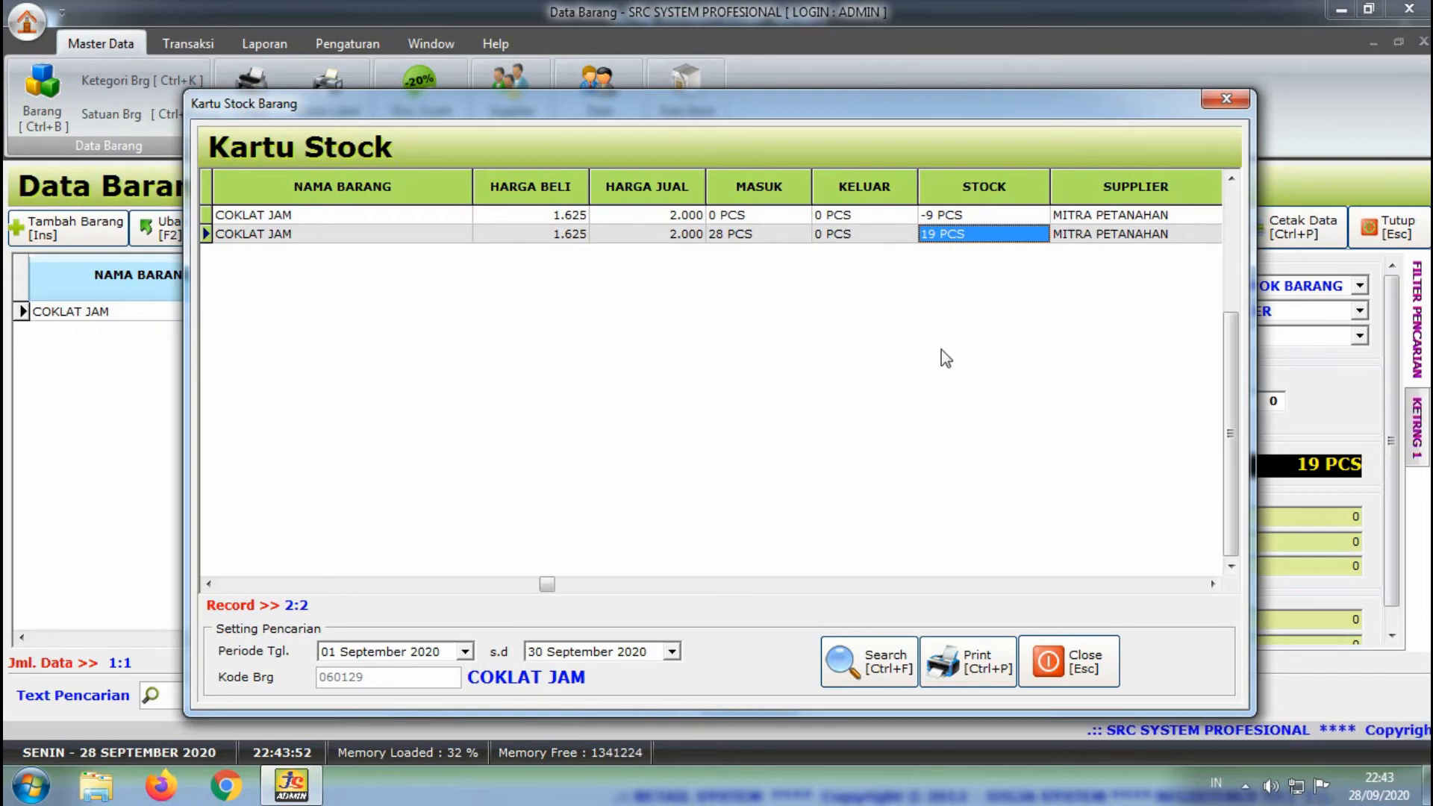
Check the supplier, user and description columns of the stock card entries and close the stock card.
{"action": "left_click", "coordinate": [1210, 585]}
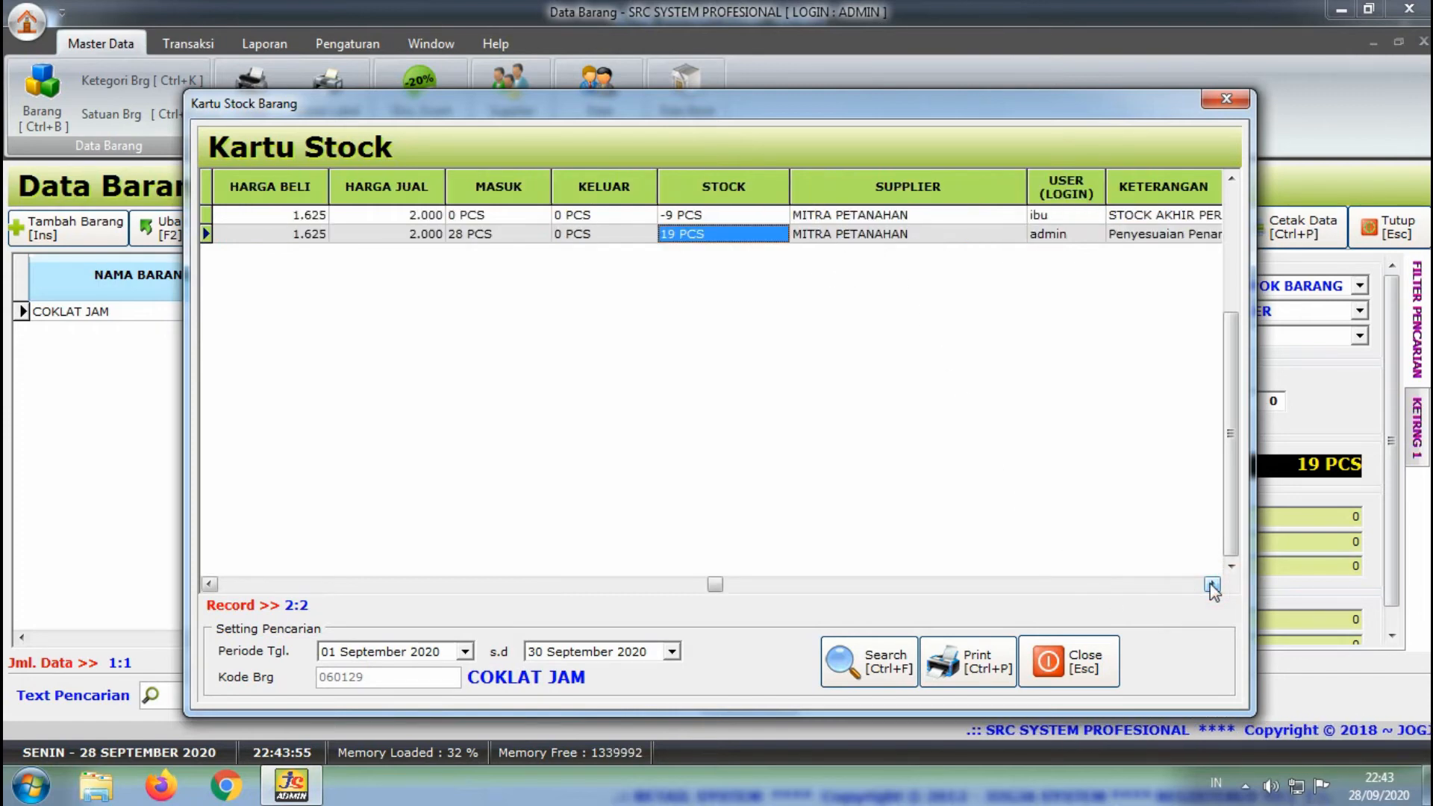
{"action": "left_click", "coordinate": [1211, 585]}
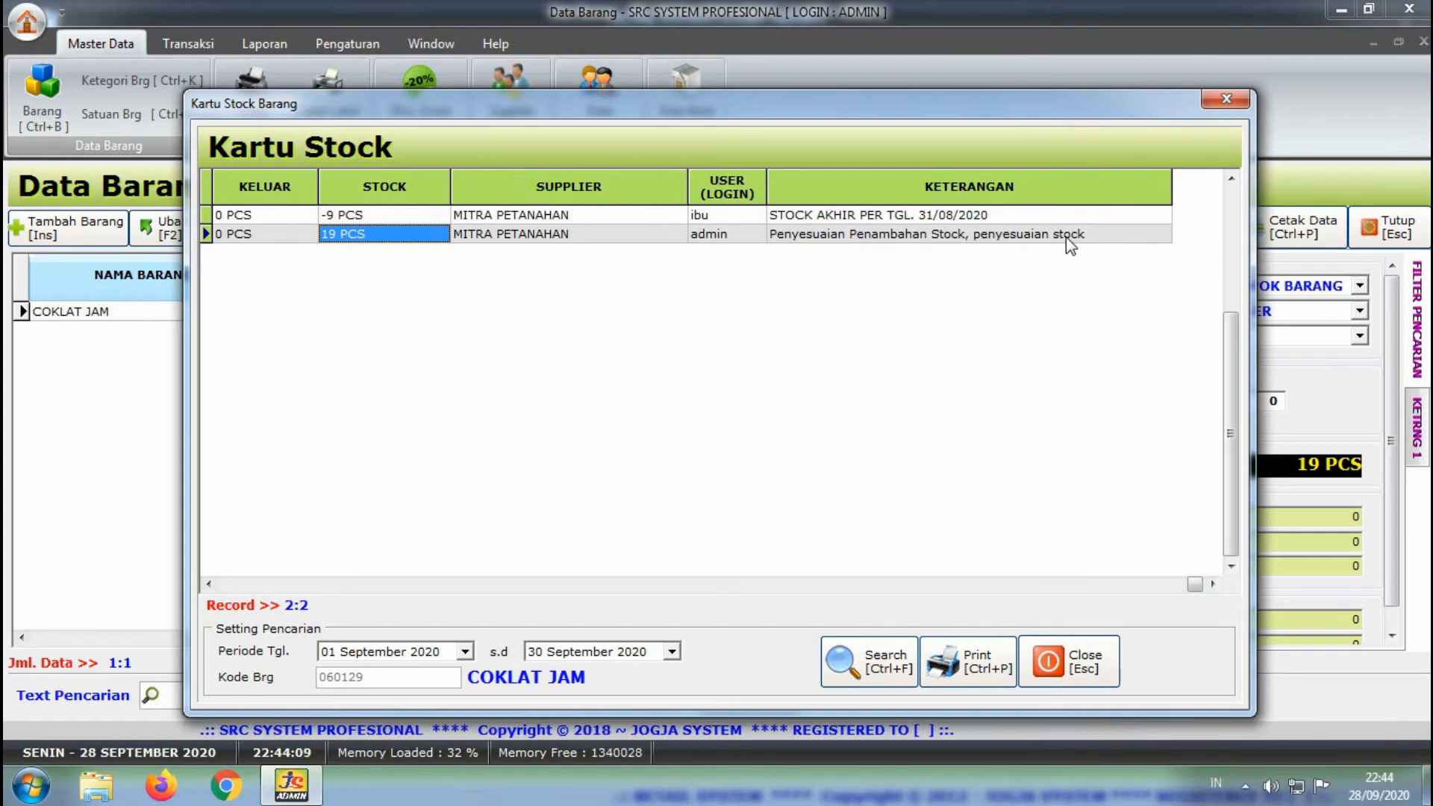
{"action": "left_click", "coordinate": [365, 583]}
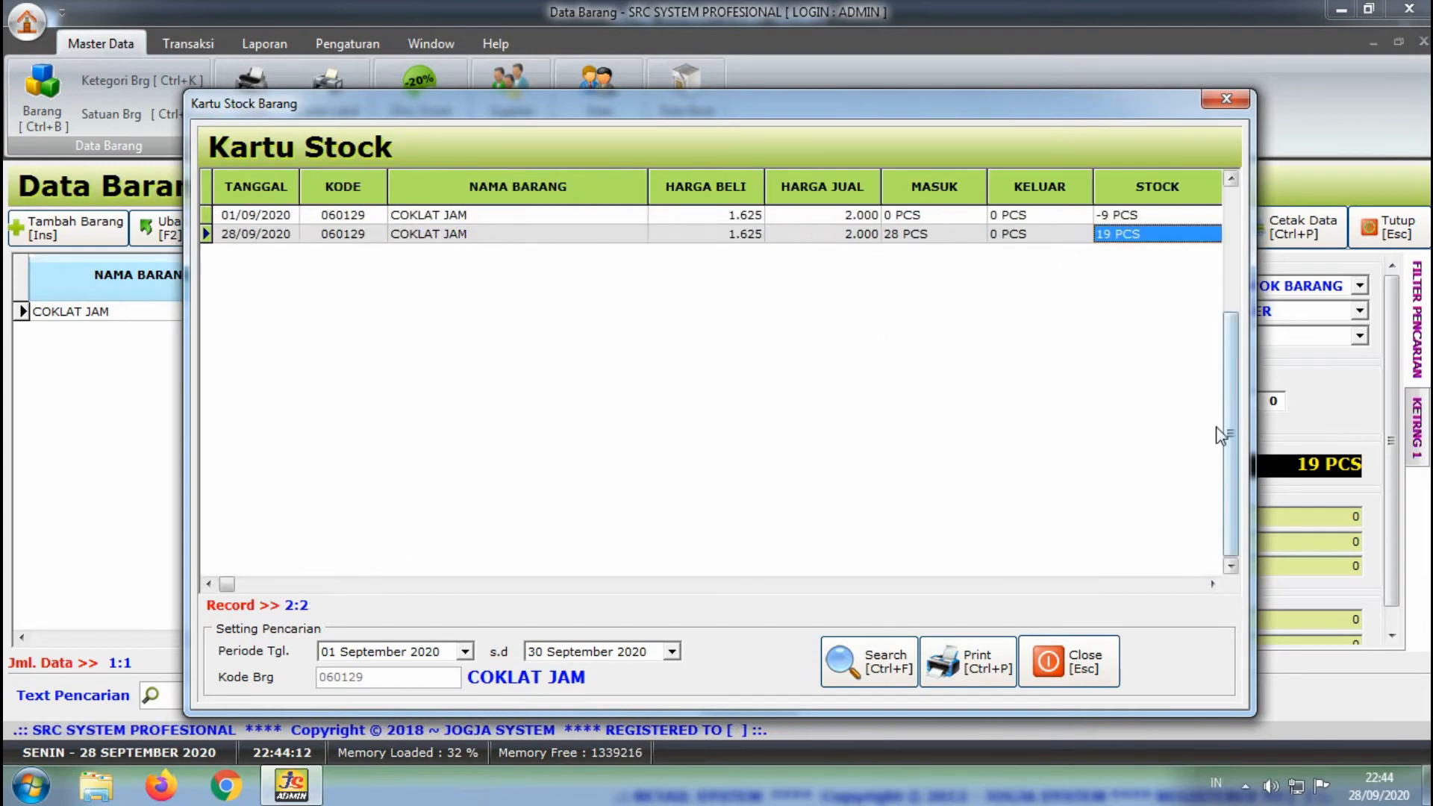
{"action": "left_click", "coordinate": [1075, 662]}
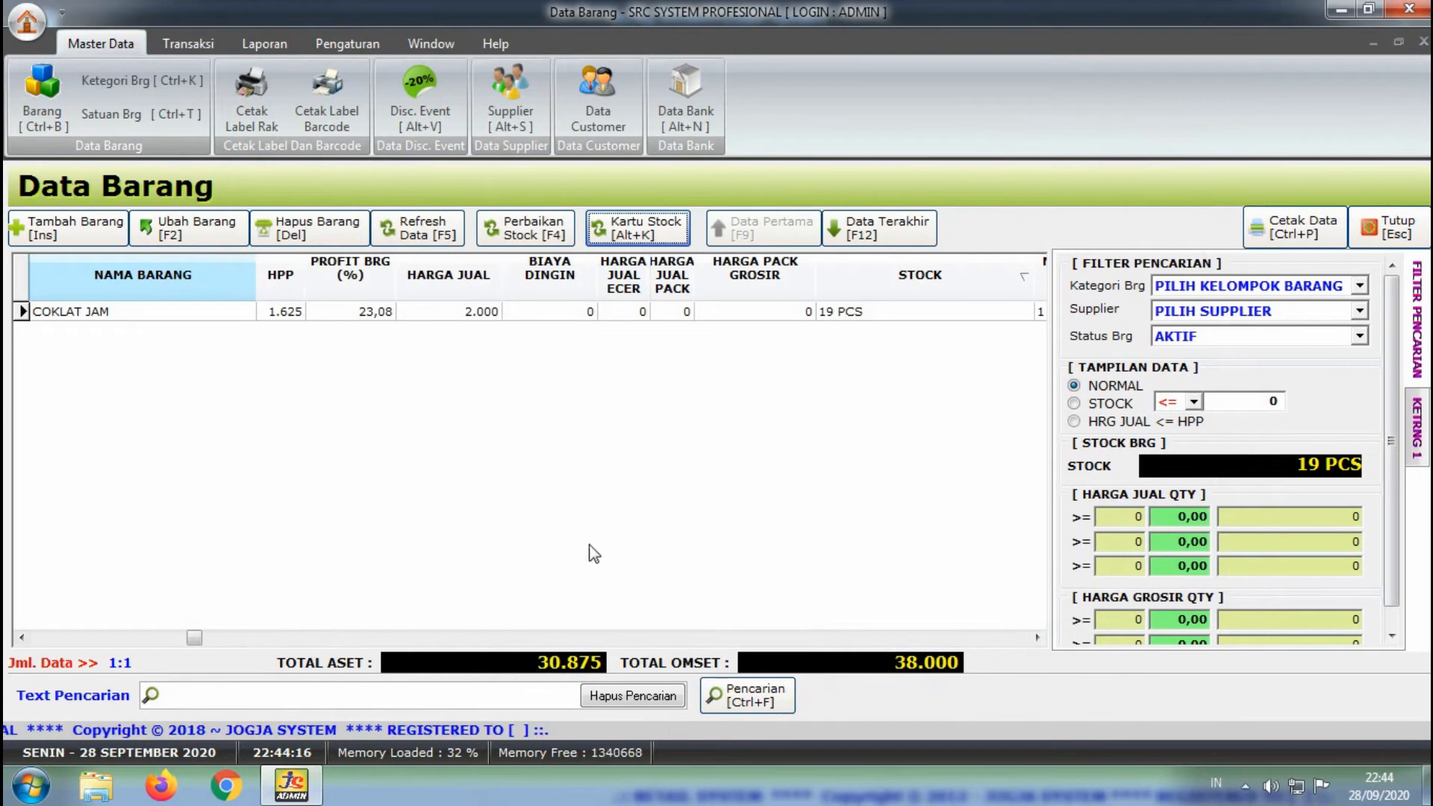
{"action": "left_click", "coordinate": [425, 236]}
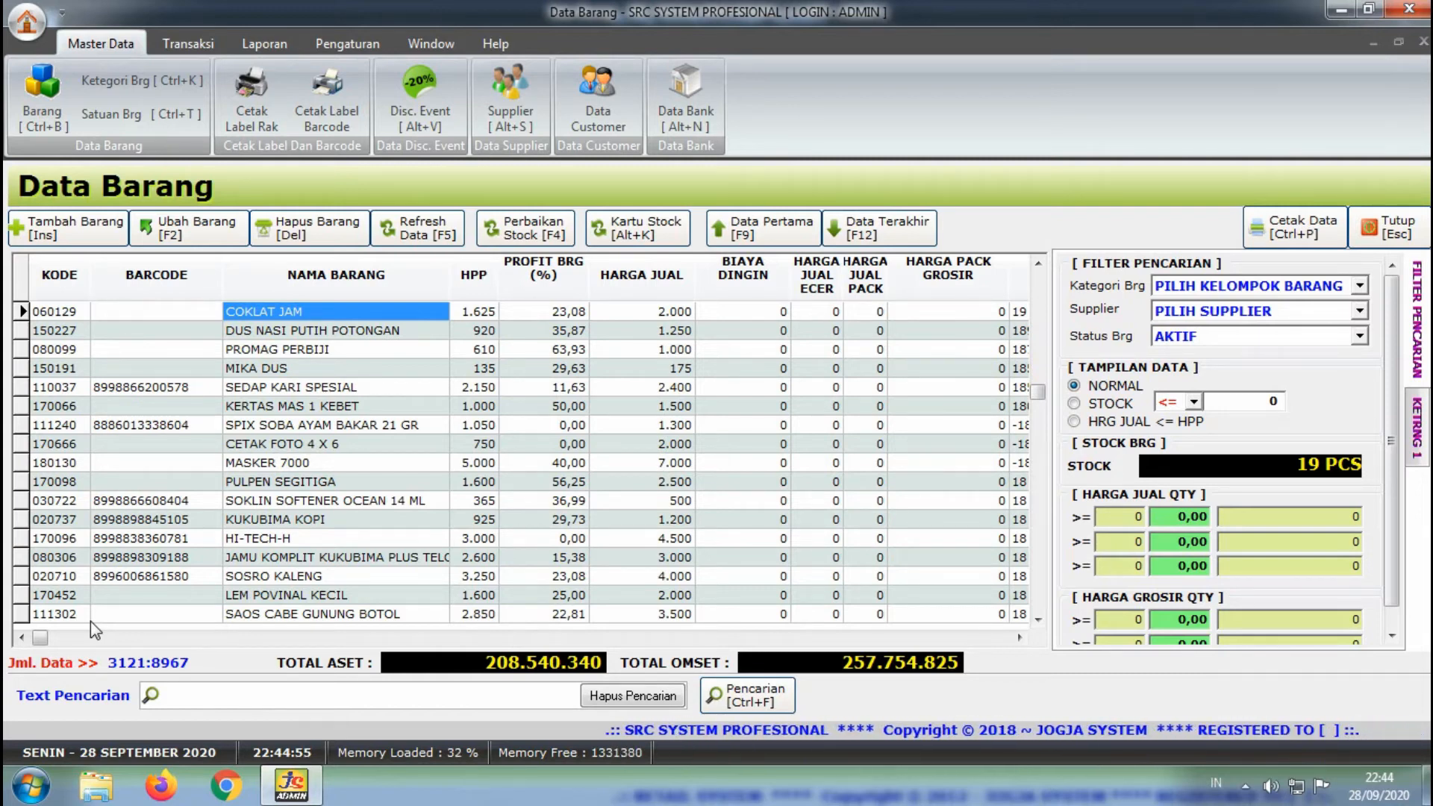
{"action": "left_click", "coordinate": [284, 695]}
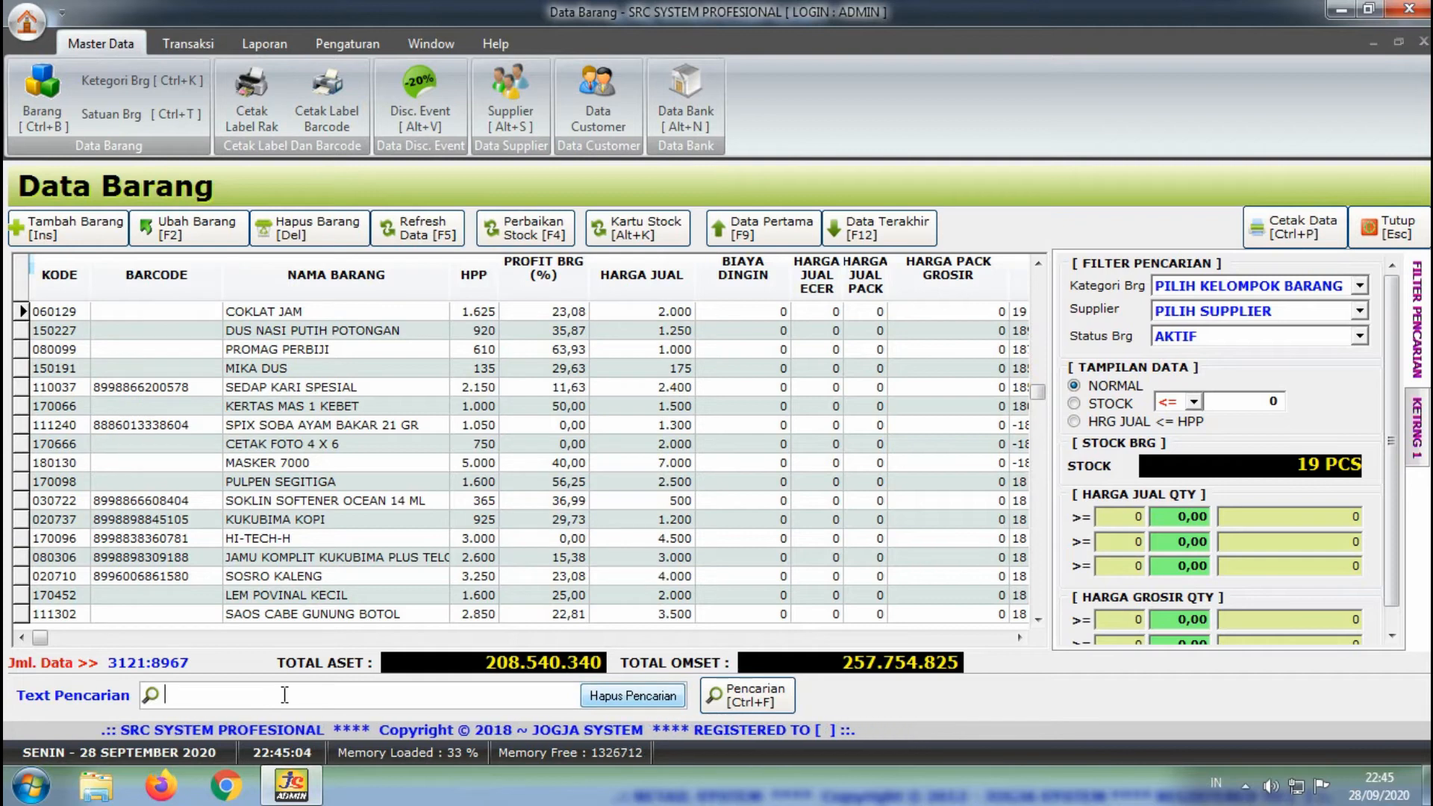
{"action": "type", "text": "8999909096004"}
{"action": "key", "text": "Return"}
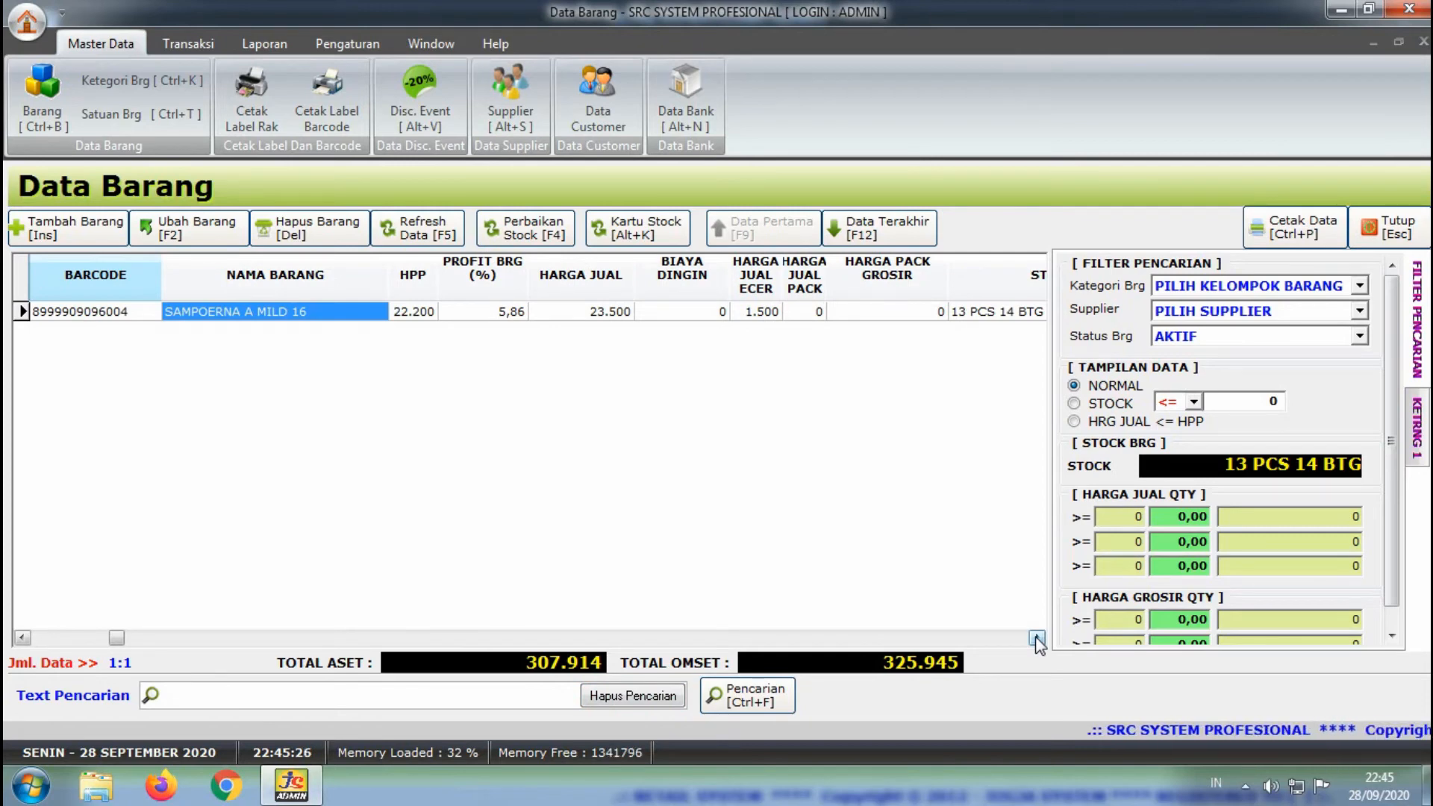
Save a stock adjustment of 24 PCS for SAMPOERNA A MILD 16 with the description PENYESUAIAN STOCK.
{"action": "left_click", "coordinate": [1037, 638]}
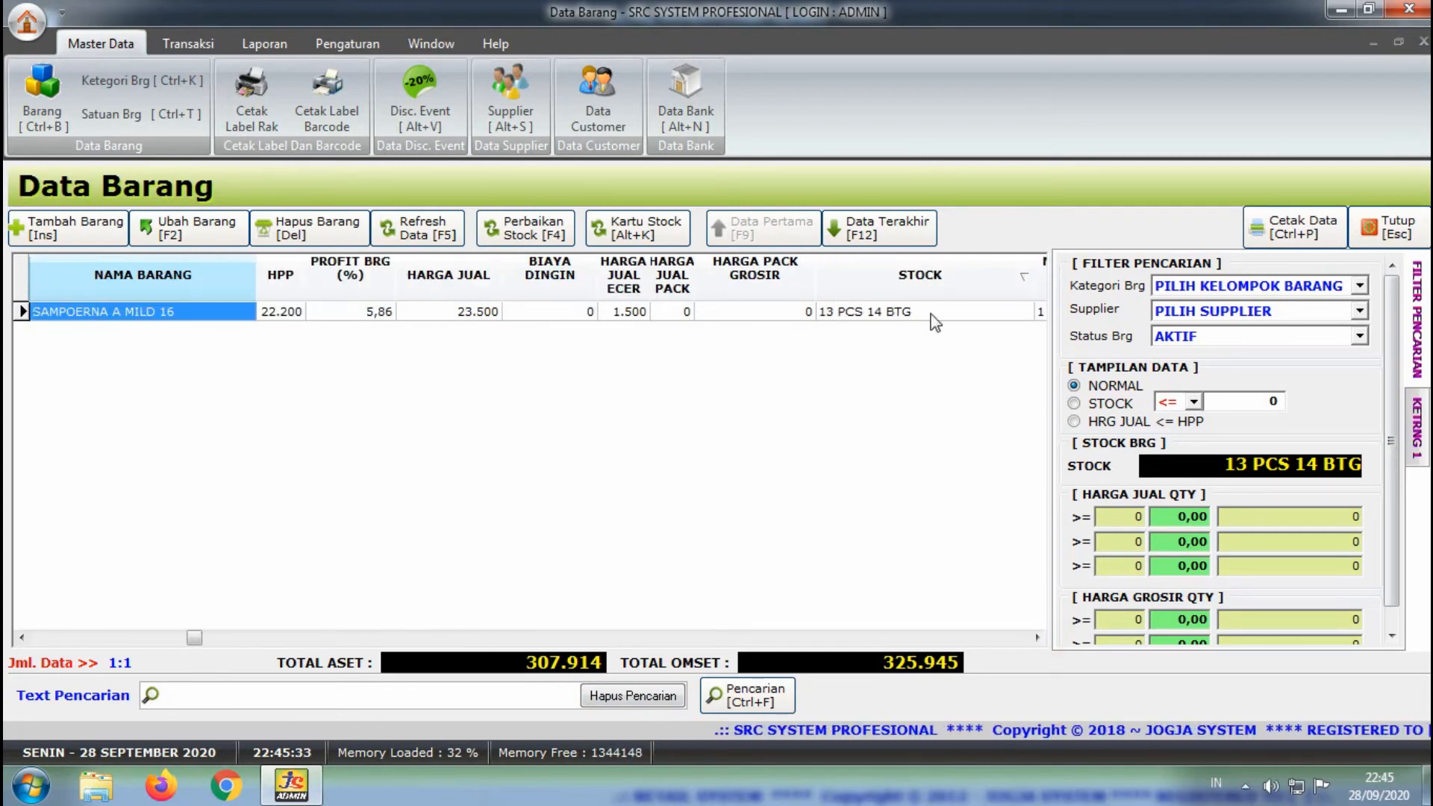
{"action": "left_click", "coordinate": [931, 317]}
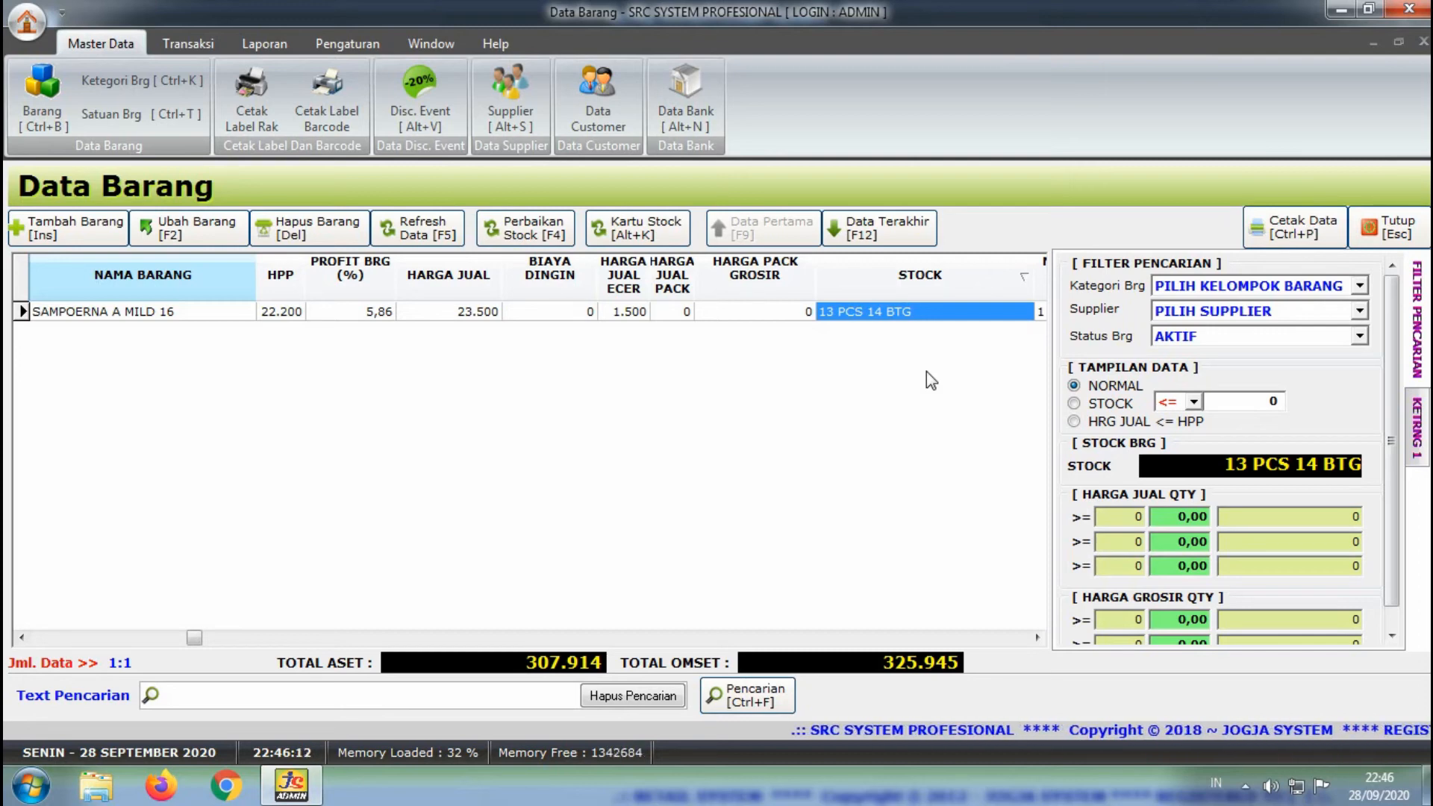
{"action": "key", "text": "F4"}
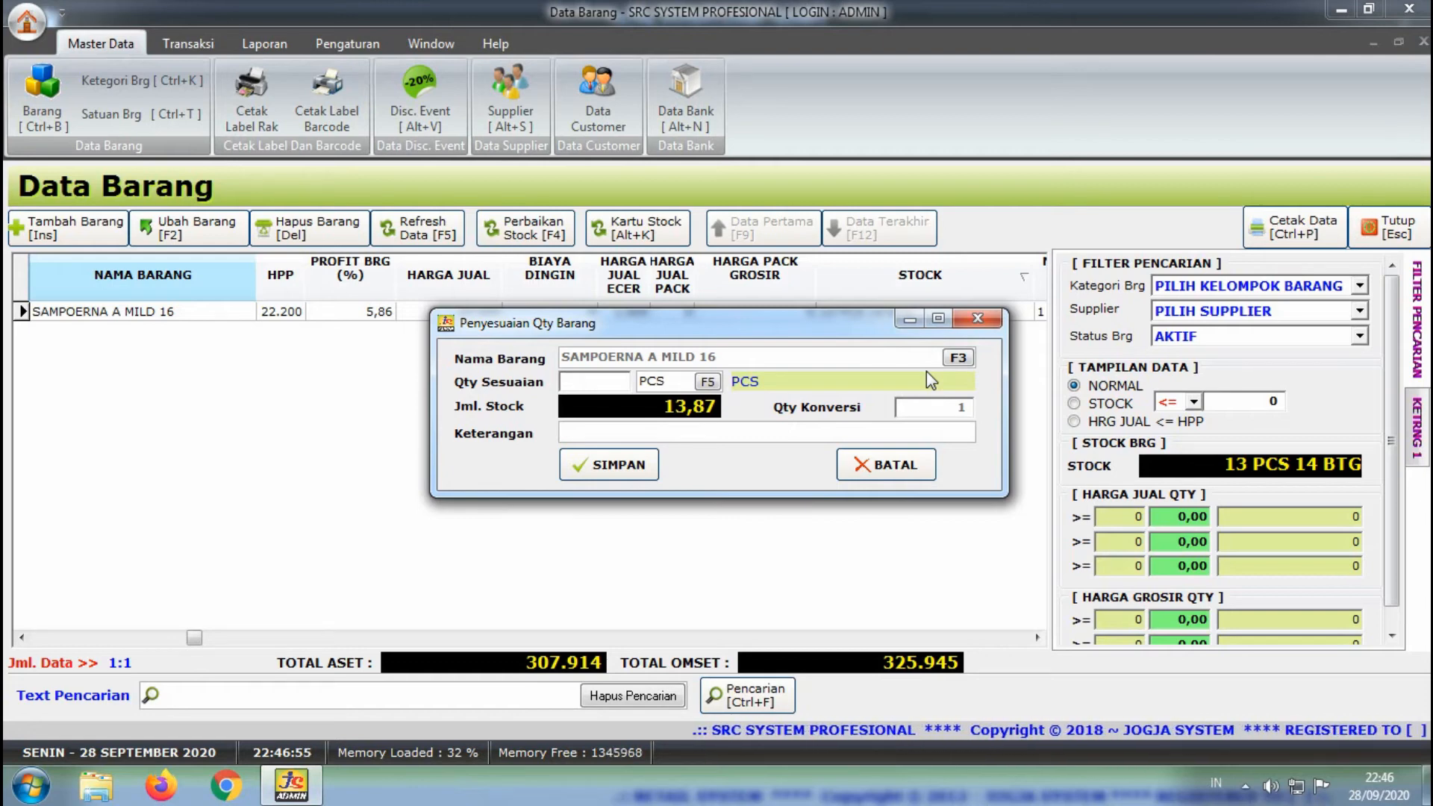
{"action": "type", "text": "24"}
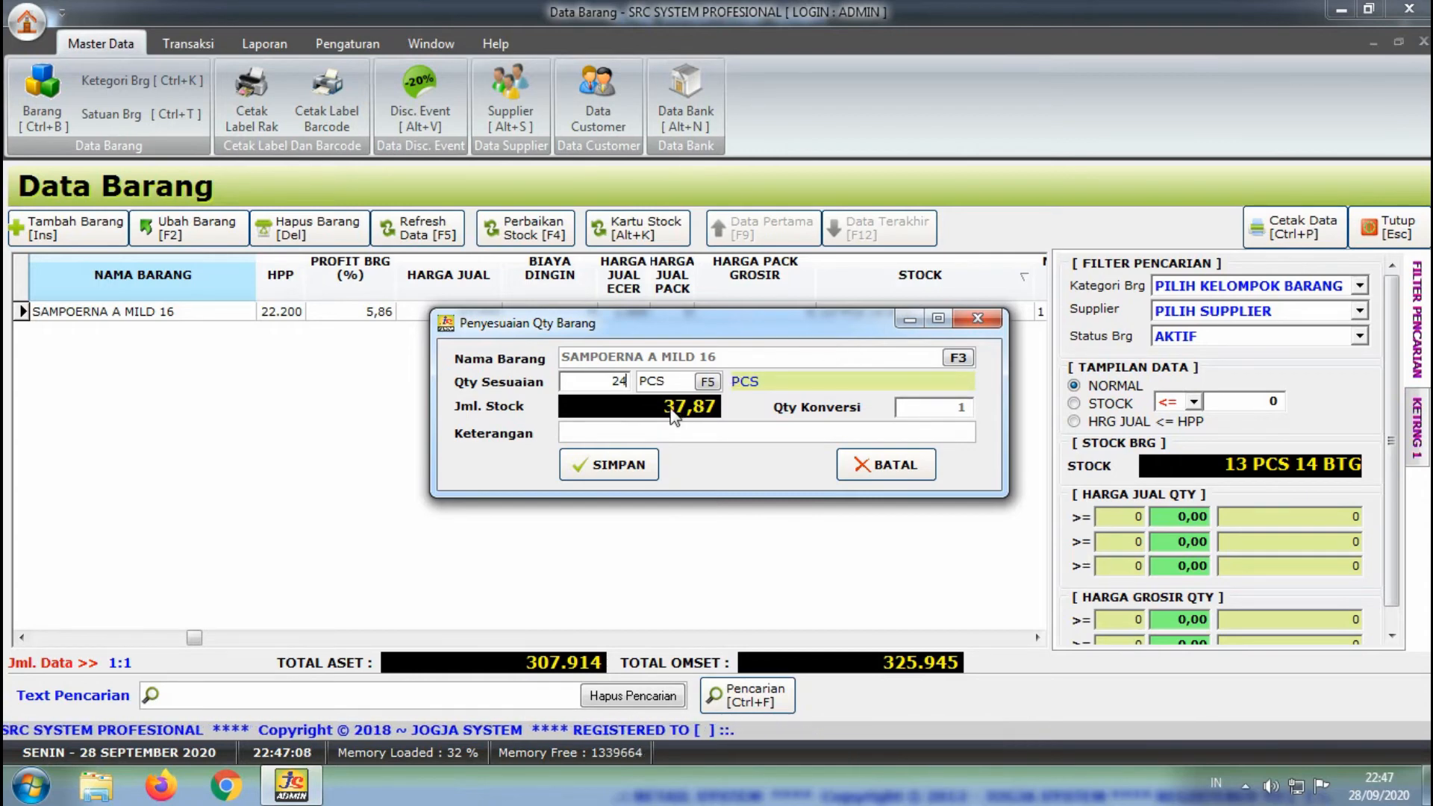
{"action": "left_click", "coordinate": [666, 431]}
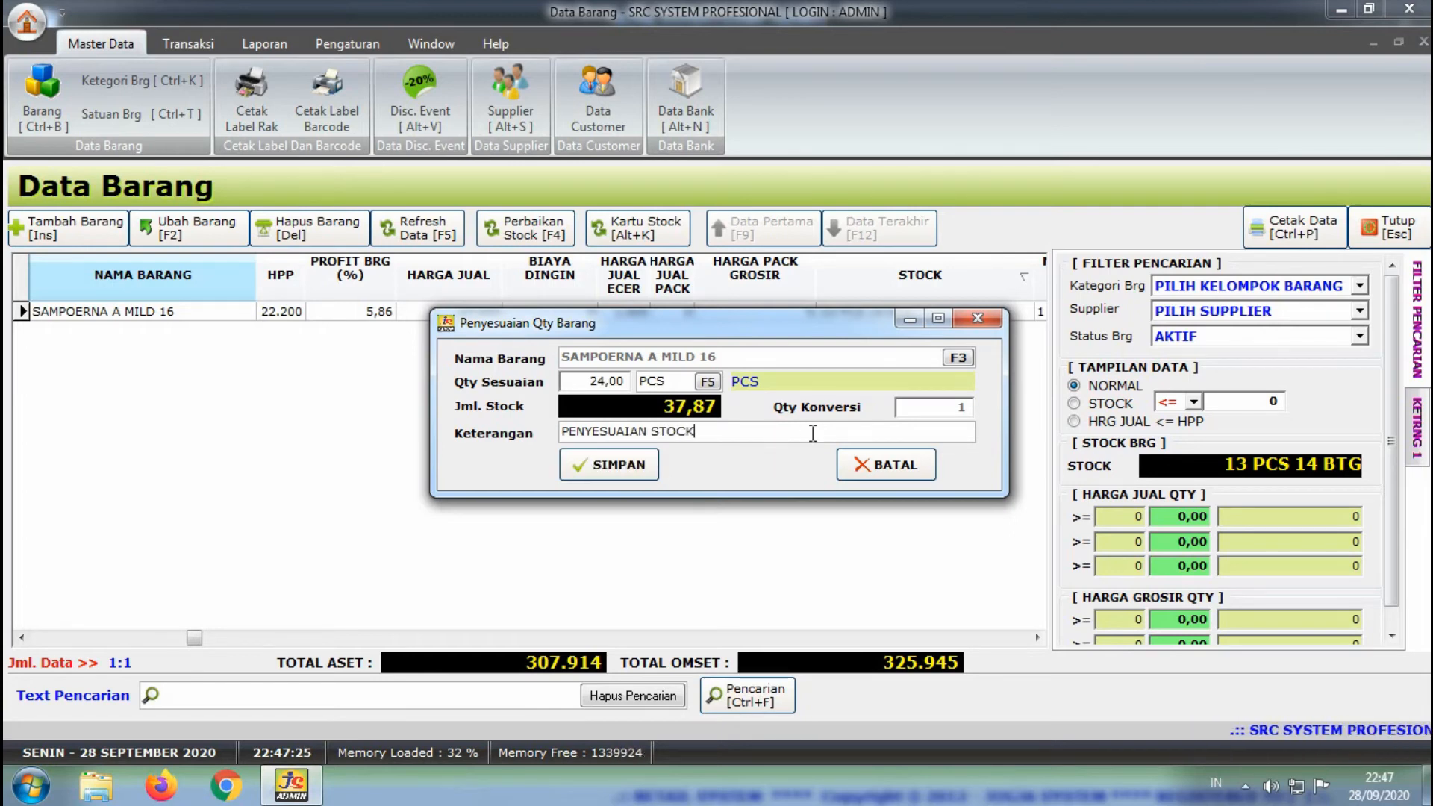
{"action": "left_click", "coordinate": [622, 472]}
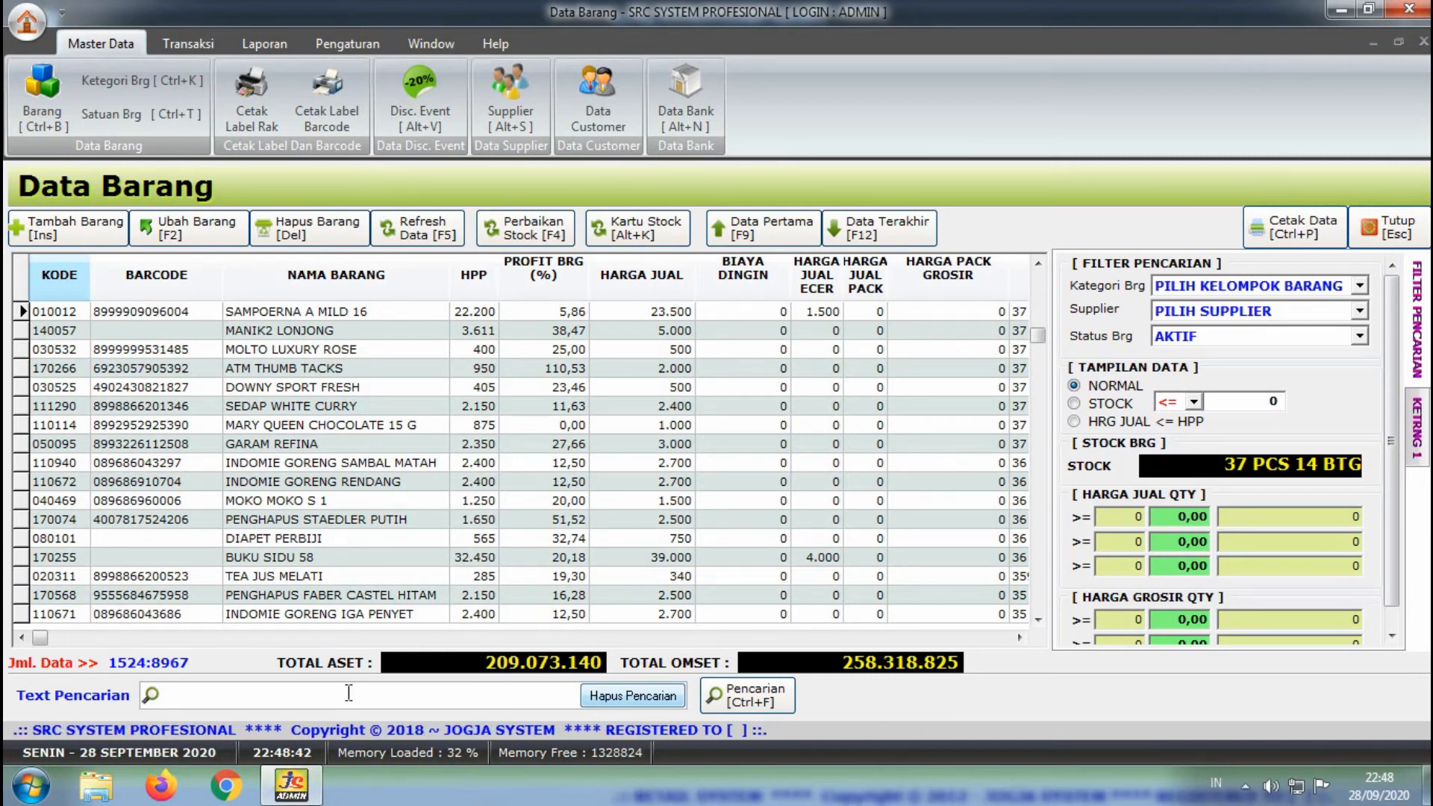
{"action": "type", "text": "8992761002022"}
{"action": "key", "text": "Return"}
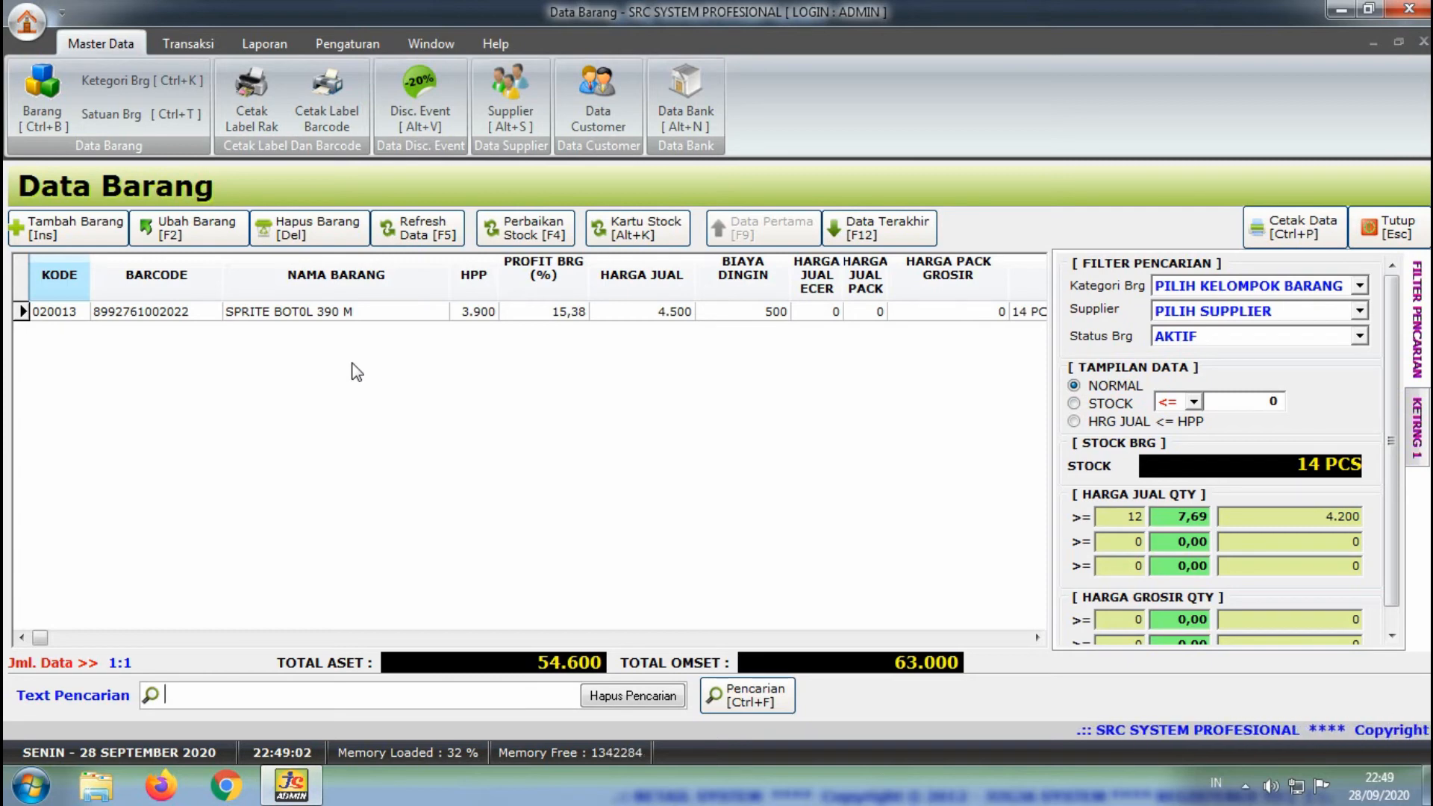
{"action": "key", "text": "F4"}
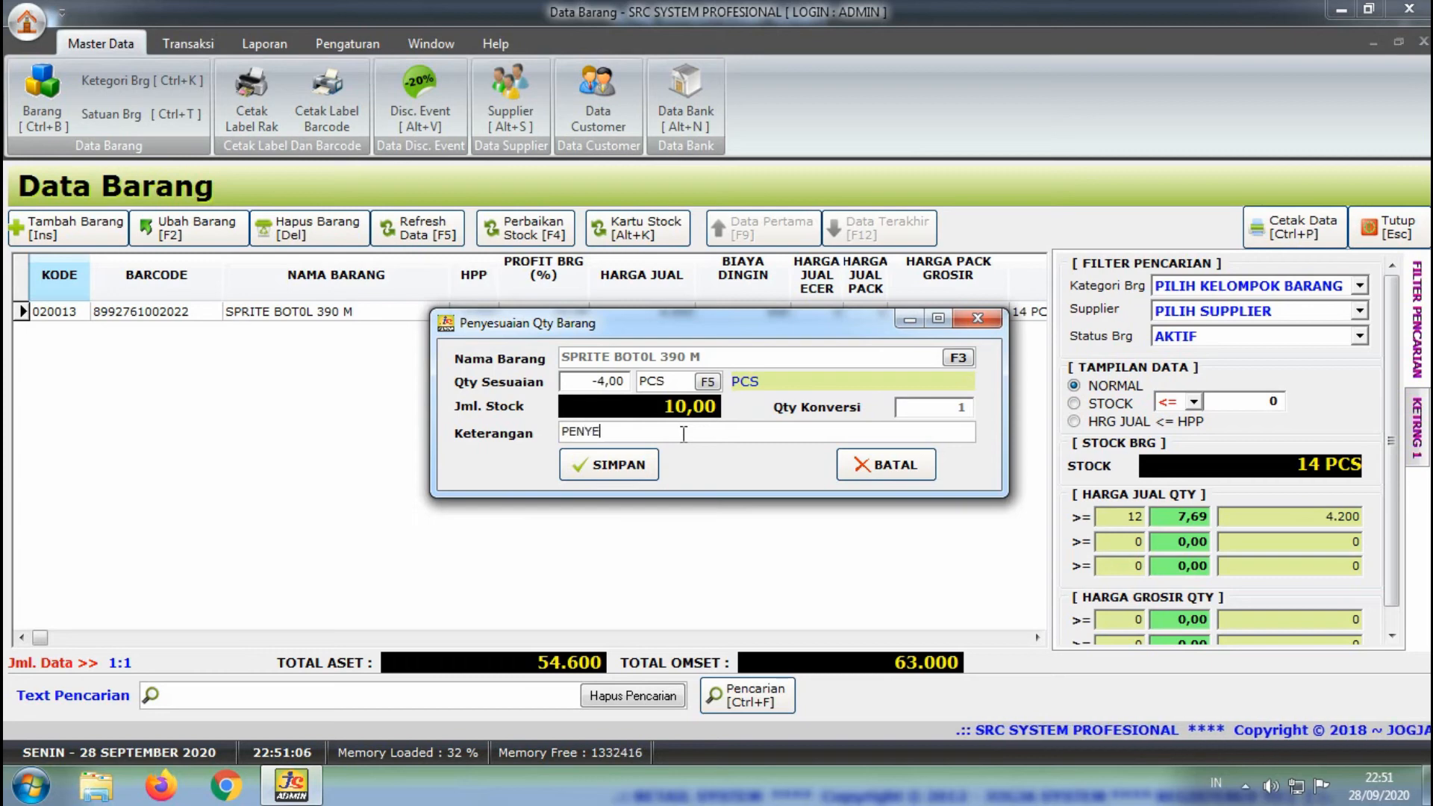
{"action": "type", "text": "SUAI"}
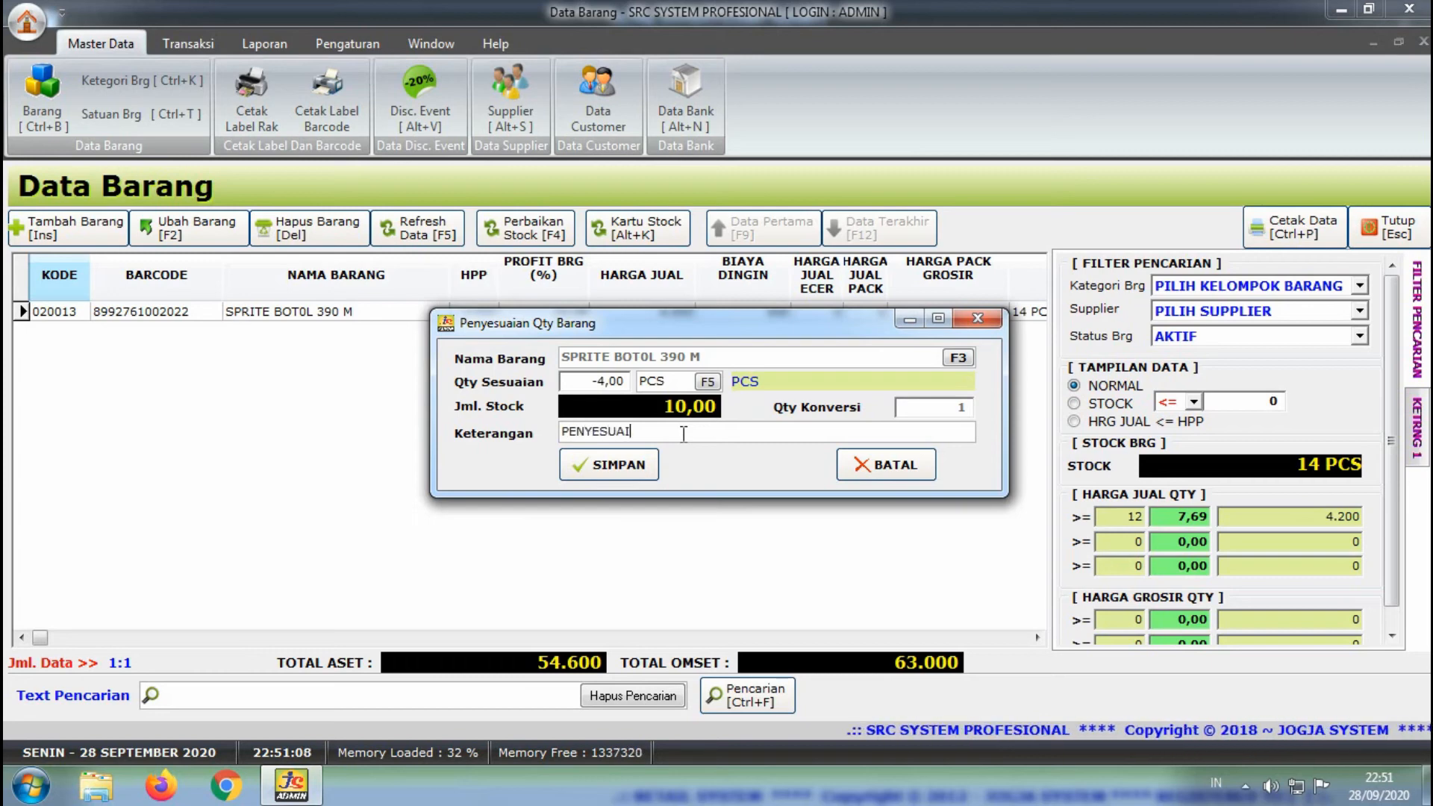
{"action": "type", "text": "AN "}
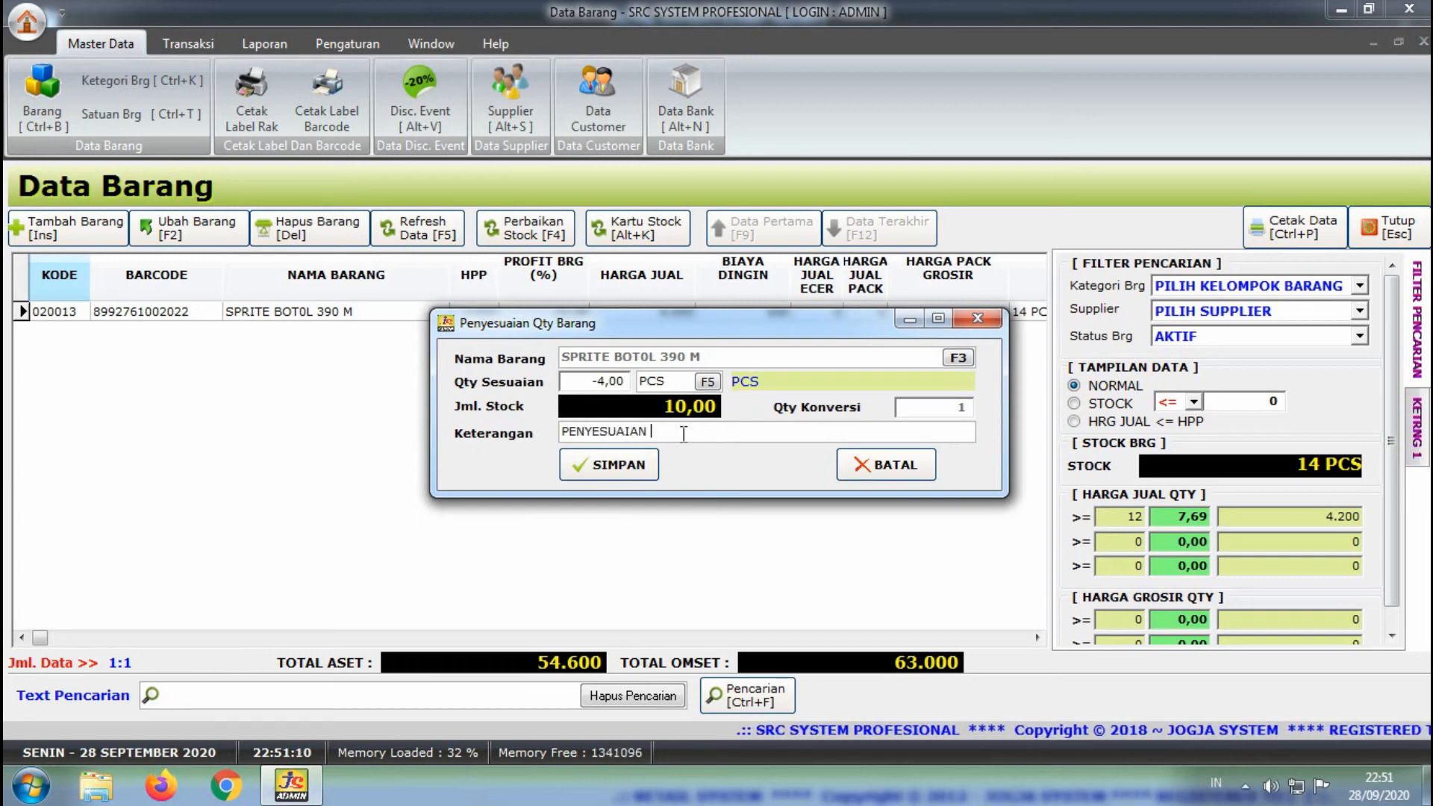
{"action": "type", "text": "STOC"}
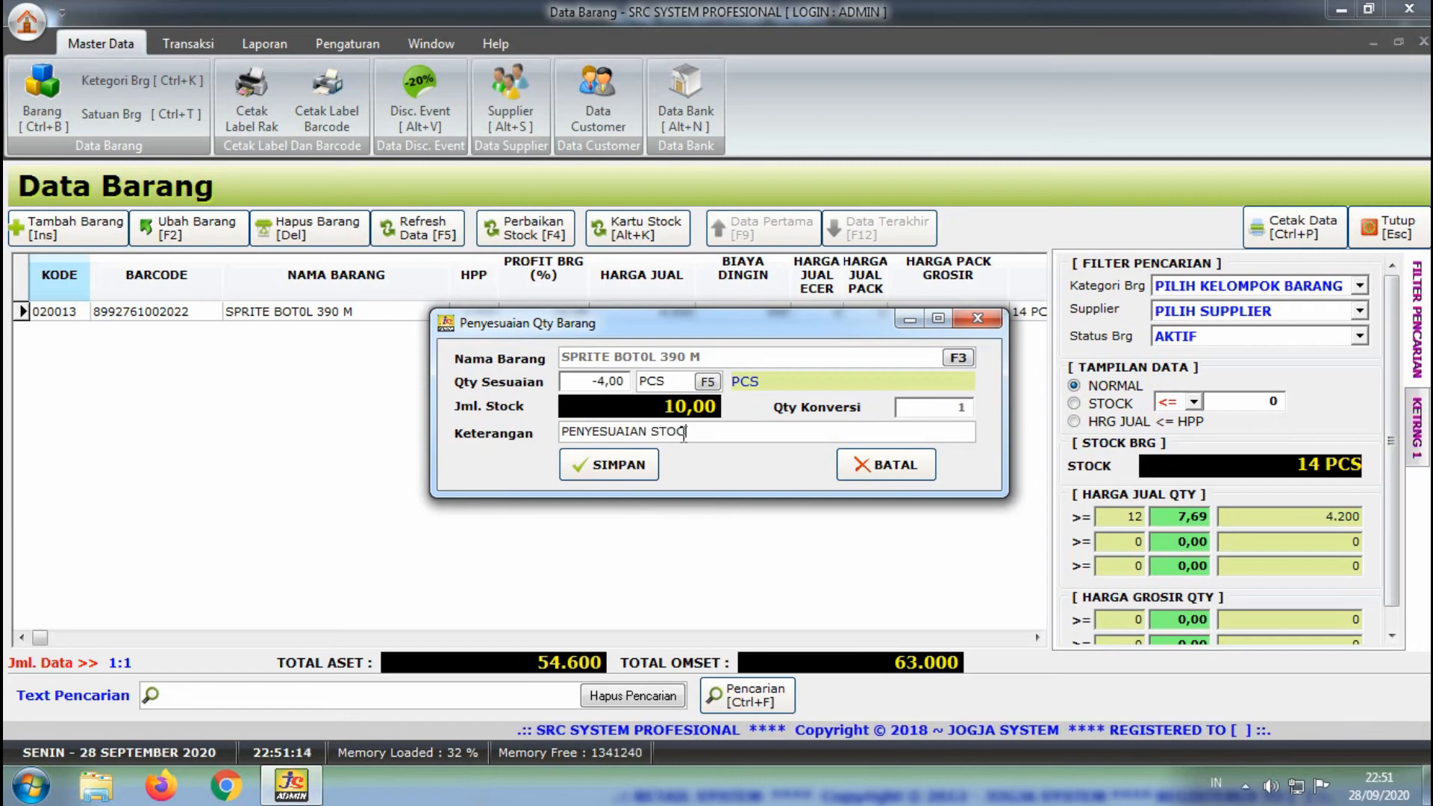
{"action": "type", "text": "K"}
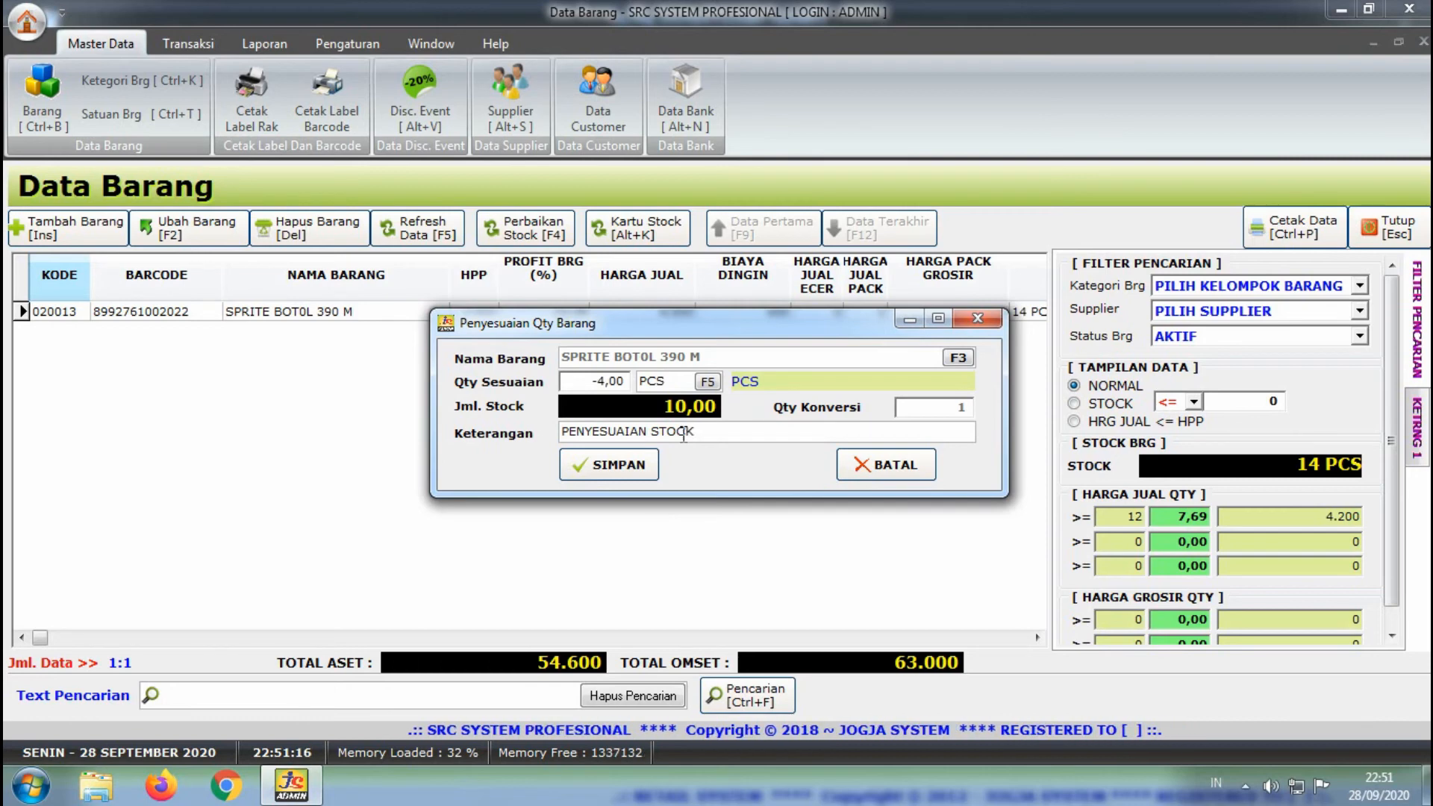
{"action": "left_click", "coordinate": [619, 478]}
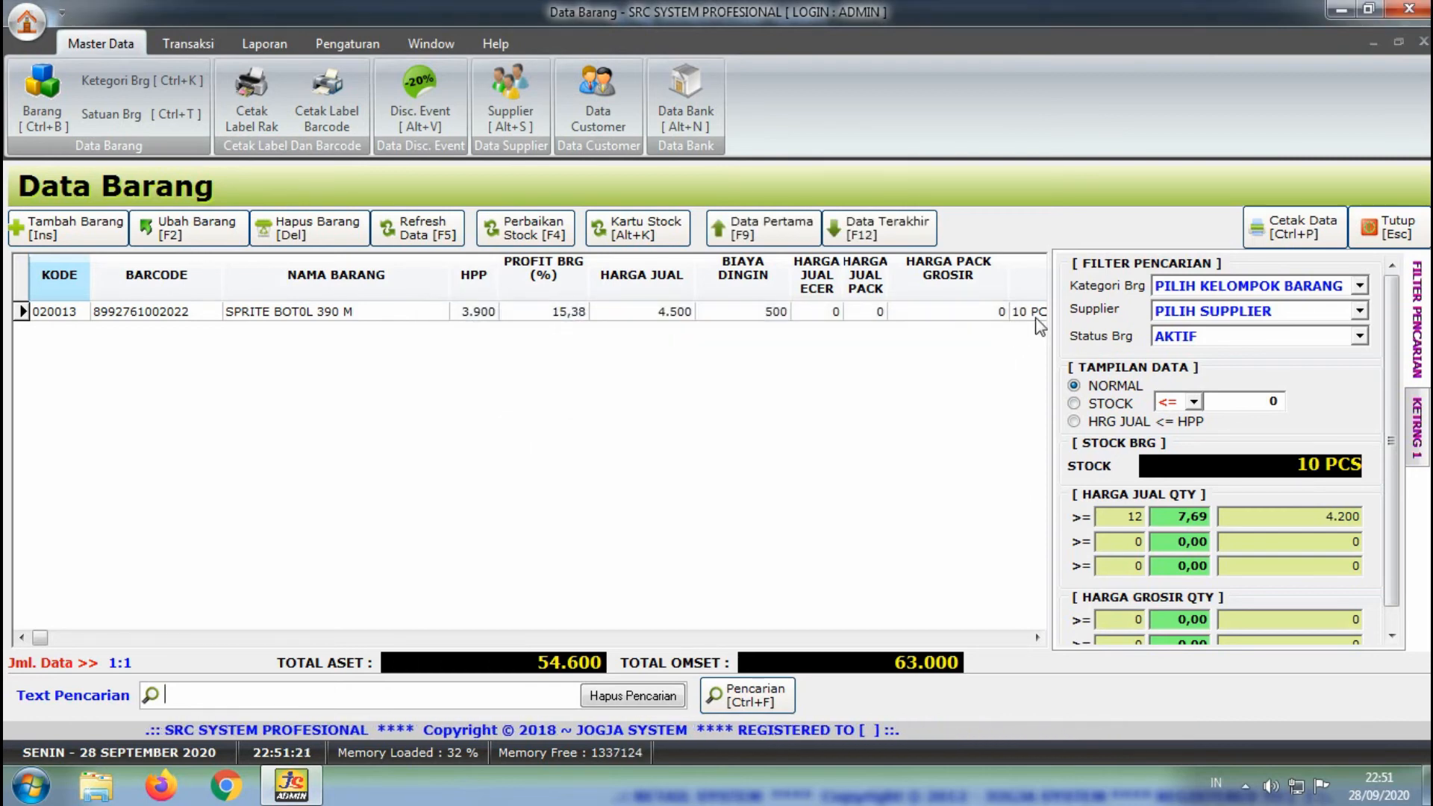
Check the stock of SPRITE BOT0L 390 M, refresh the full item list and select that item's name.
{"action": "left_click", "coordinate": [1037, 637]}
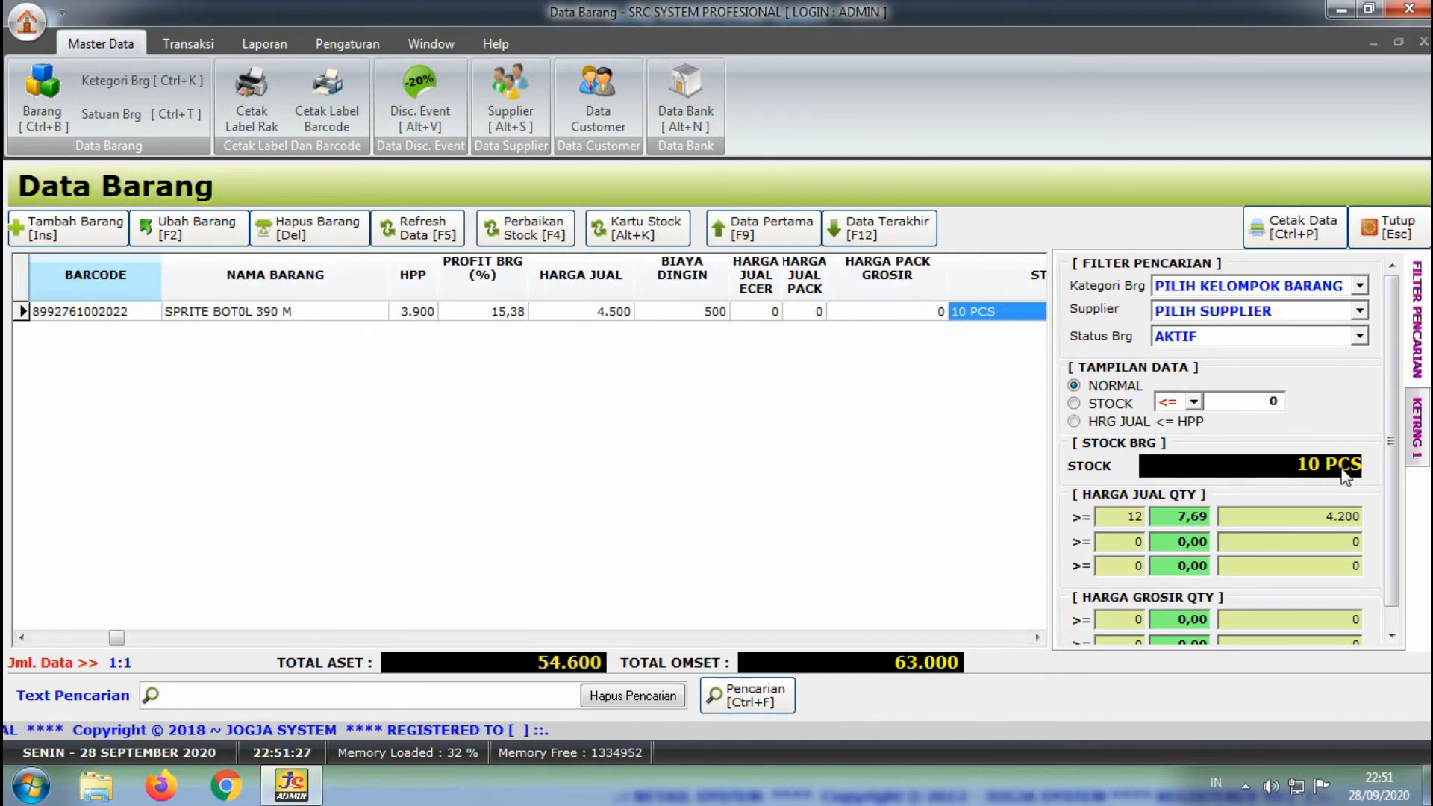
{"action": "left_click", "coordinate": [427, 237]}
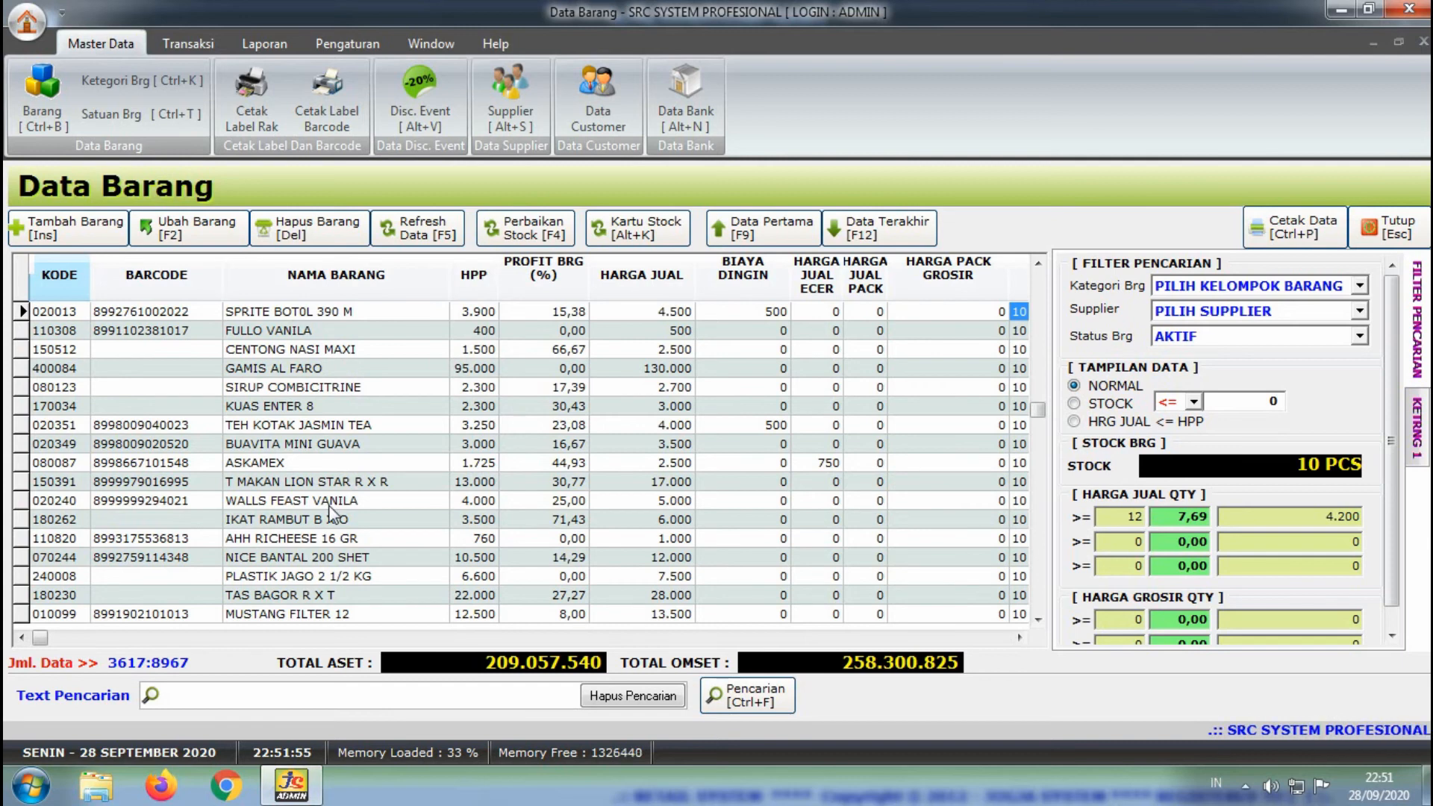
{"action": "left_click", "coordinate": [351, 312]}
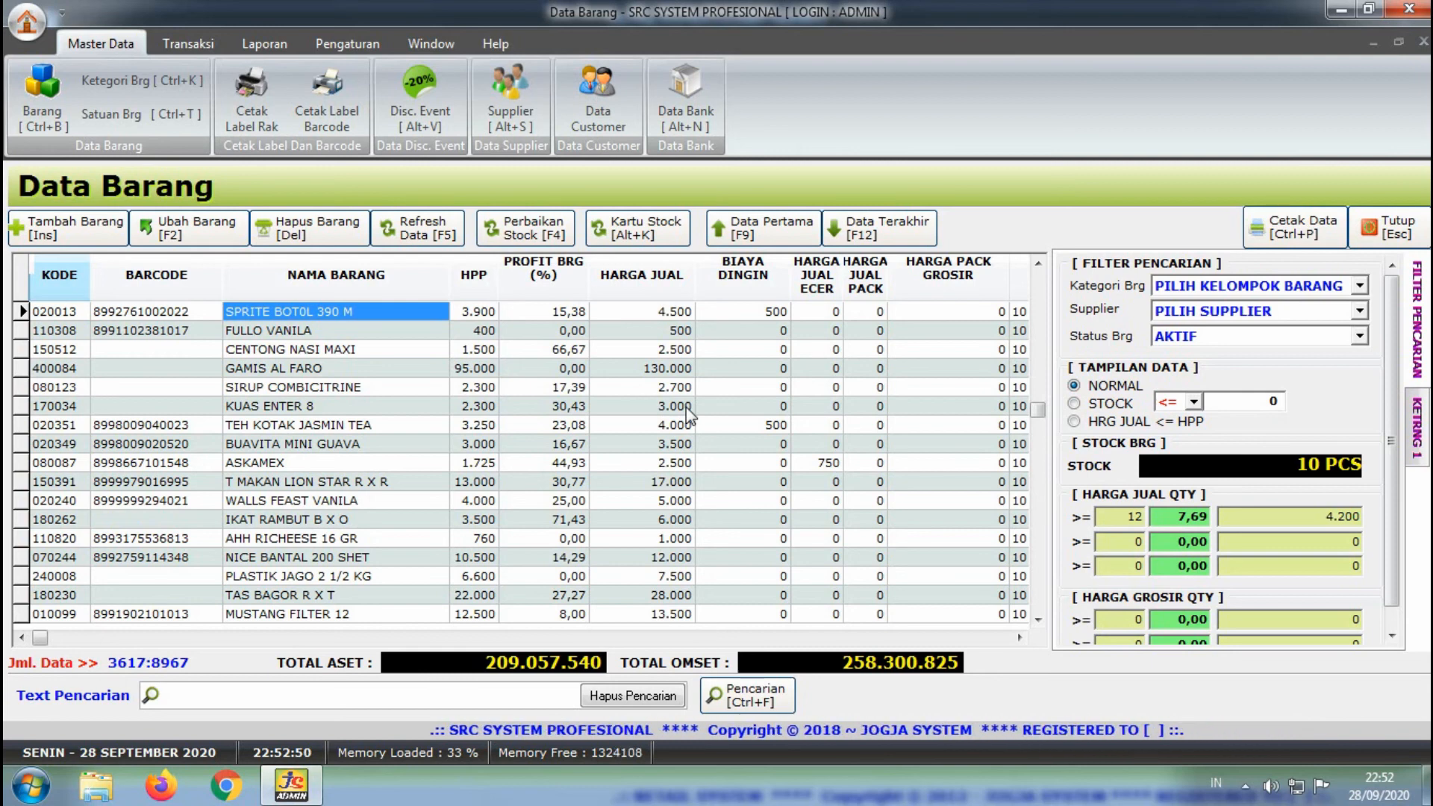
Review the stock quantities throughout the full item list, return to its first item and close the item data form.
{"action": "left_click", "coordinate": [686, 406]}
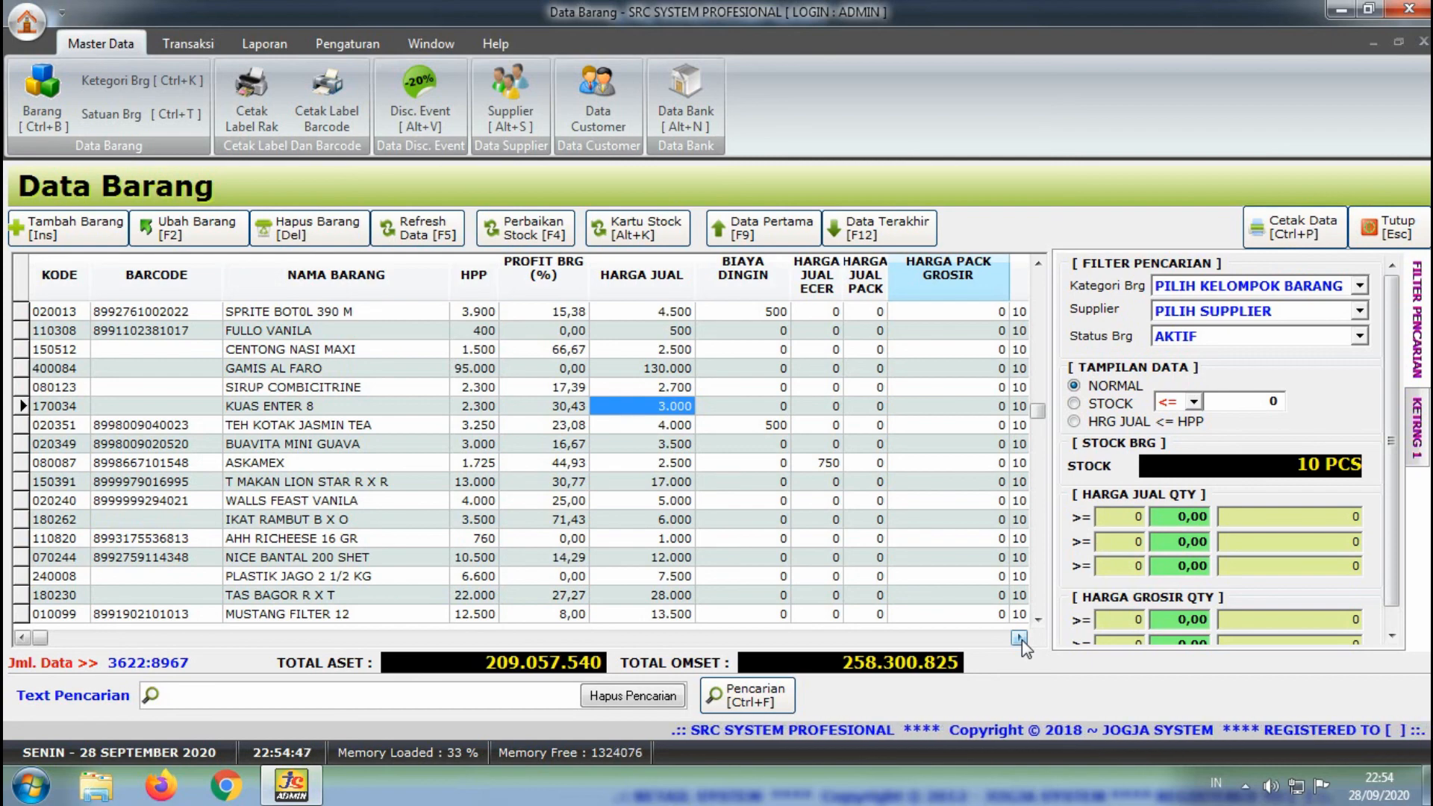
{"action": "left_click", "coordinate": [1021, 637]}
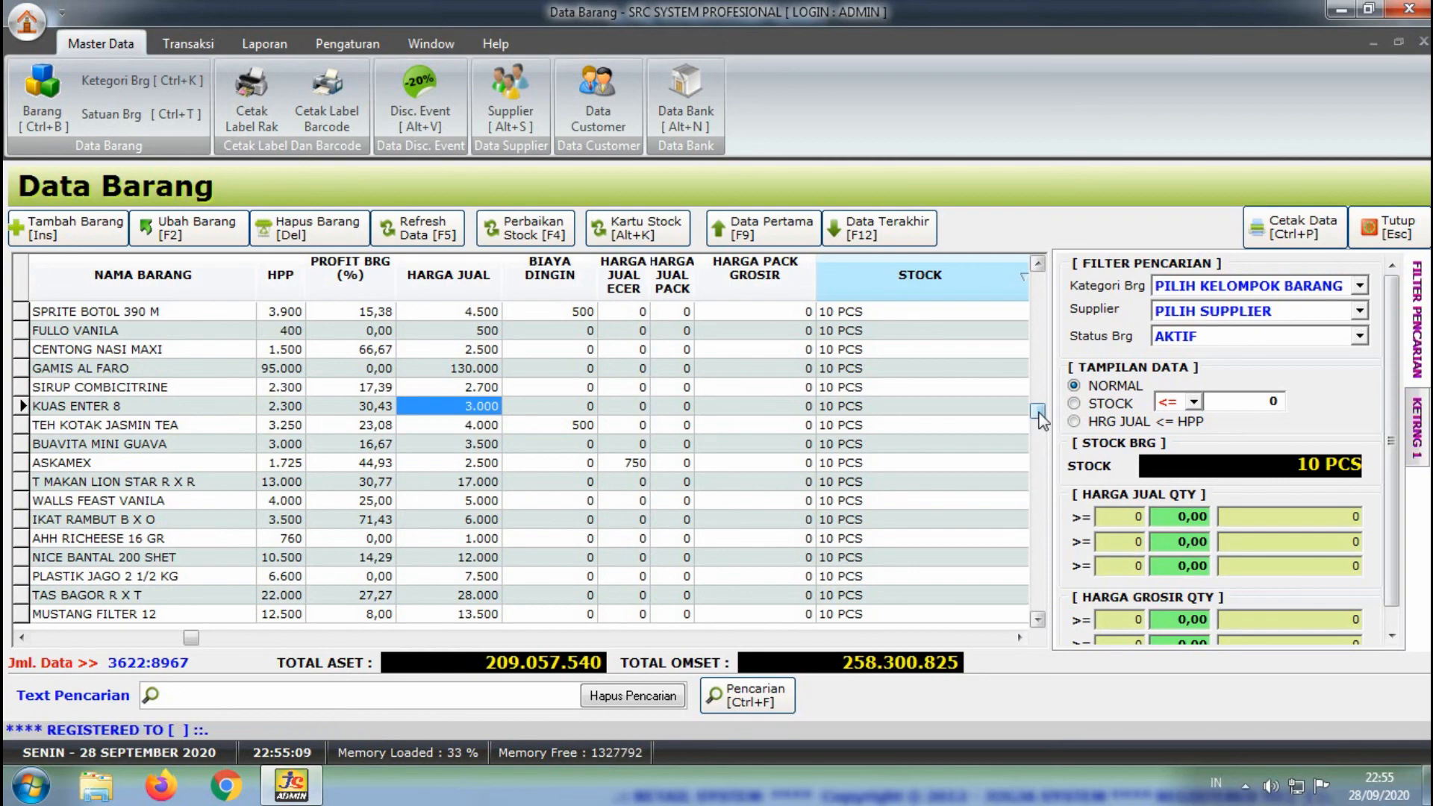
{"action": "left_click_drag", "start_coordinate": [1039, 413], "coordinate": [1034, 554]}
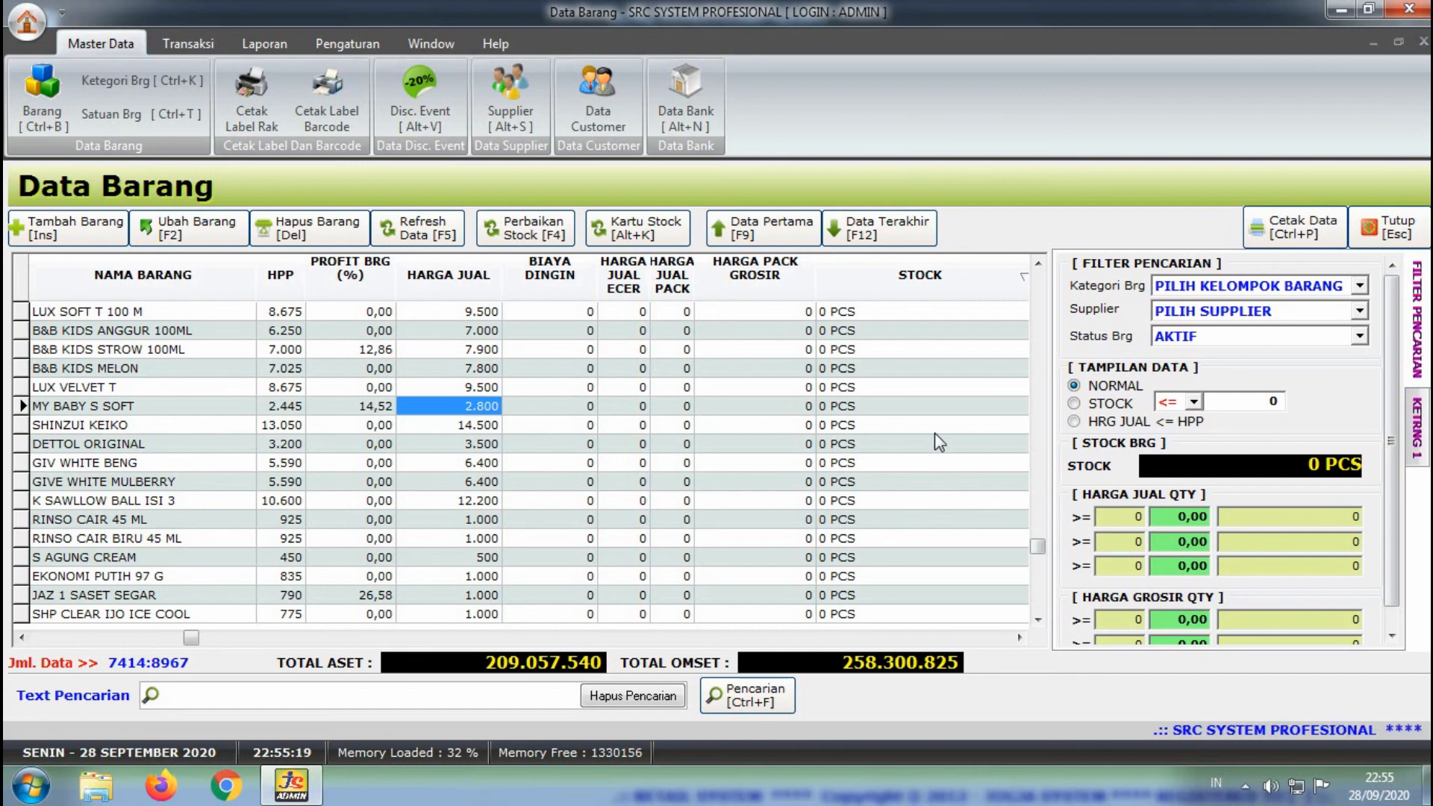
{"action": "key", "text": "Up"}
{"action": "key", "text": "Up"}
{"action": "key", "text": "Up"}
{"action": "key", "text": "Up"}
{"action": "key", "text": "Up"}
{"action": "key", "text": "Up"}
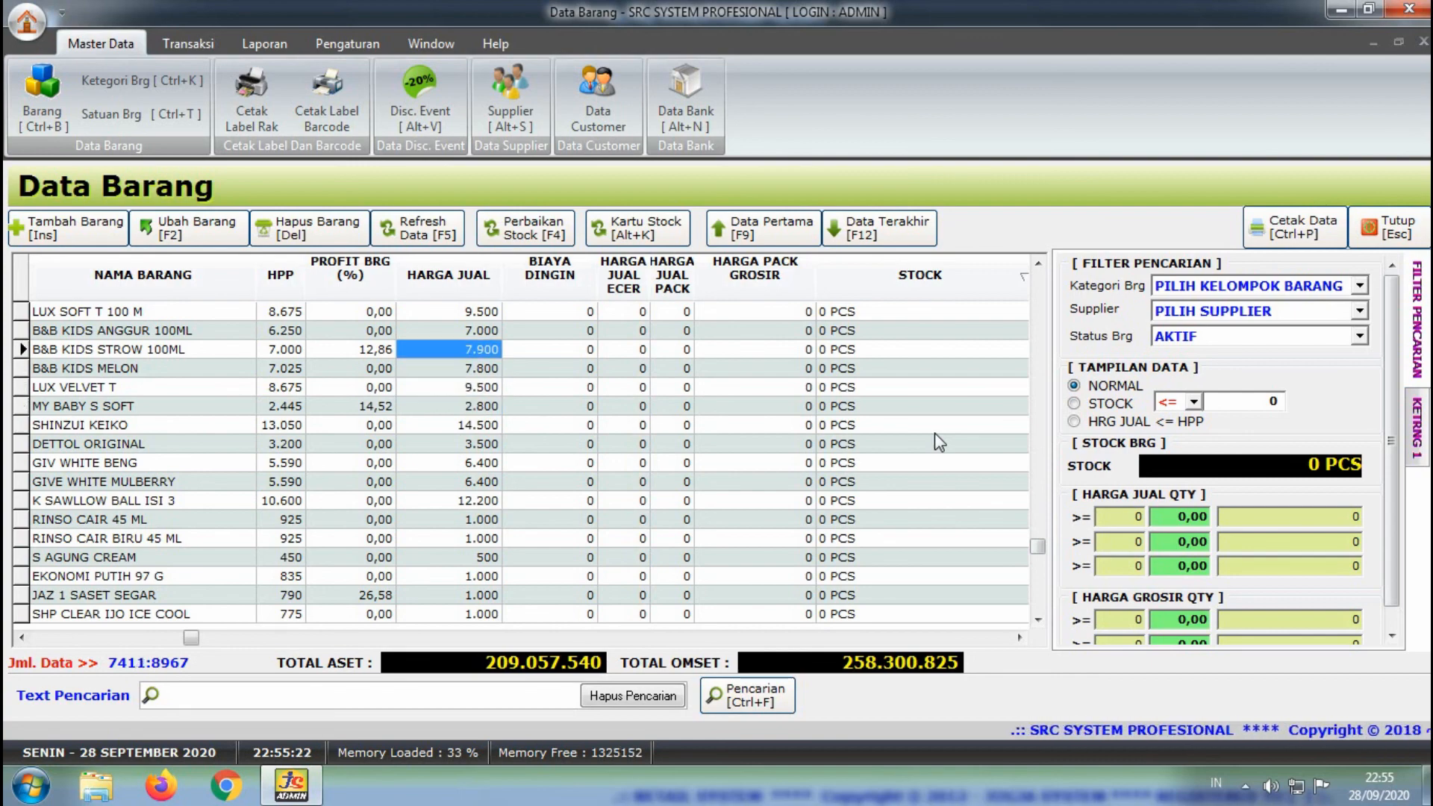
{"action": "key", "text": "Up"}
{"action": "key", "text": "Up"}
{"action": "key", "text": "Up"}
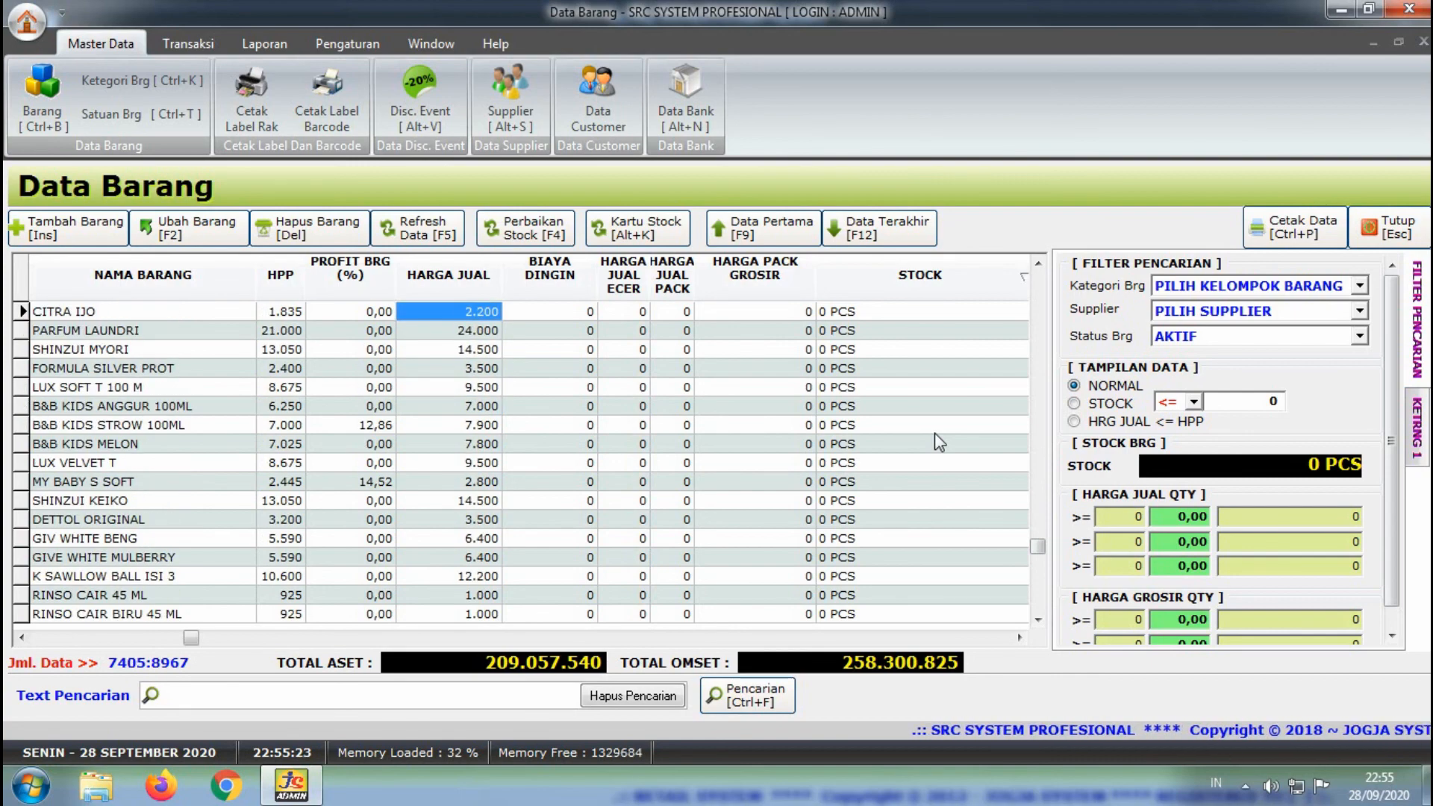
{"action": "key", "text": "Up"}
{"action": "key", "text": "Up"}
{"action": "key", "text": "Up"}
{"action": "key", "text": "Up"}
{"action": "key", "text": "Up"}
{"action": "key", "text": "Up"}
{"action": "key", "text": "Up"}
{"action": "key", "text": "Up"}
{"action": "key", "text": "Up"}
{"action": "key", "text": "Up"}
{"action": "key", "text": "Up"}
{"action": "key", "text": "Up"}
{"action": "key", "text": "Up"}
{"action": "key", "text": "Up"}
{"action": "key", "text": "Up"}
{"action": "key", "text": "Up"}
{"action": "key", "text": "Up"}
{"action": "key", "text": "Up"}
{"action": "key", "text": "Up"}
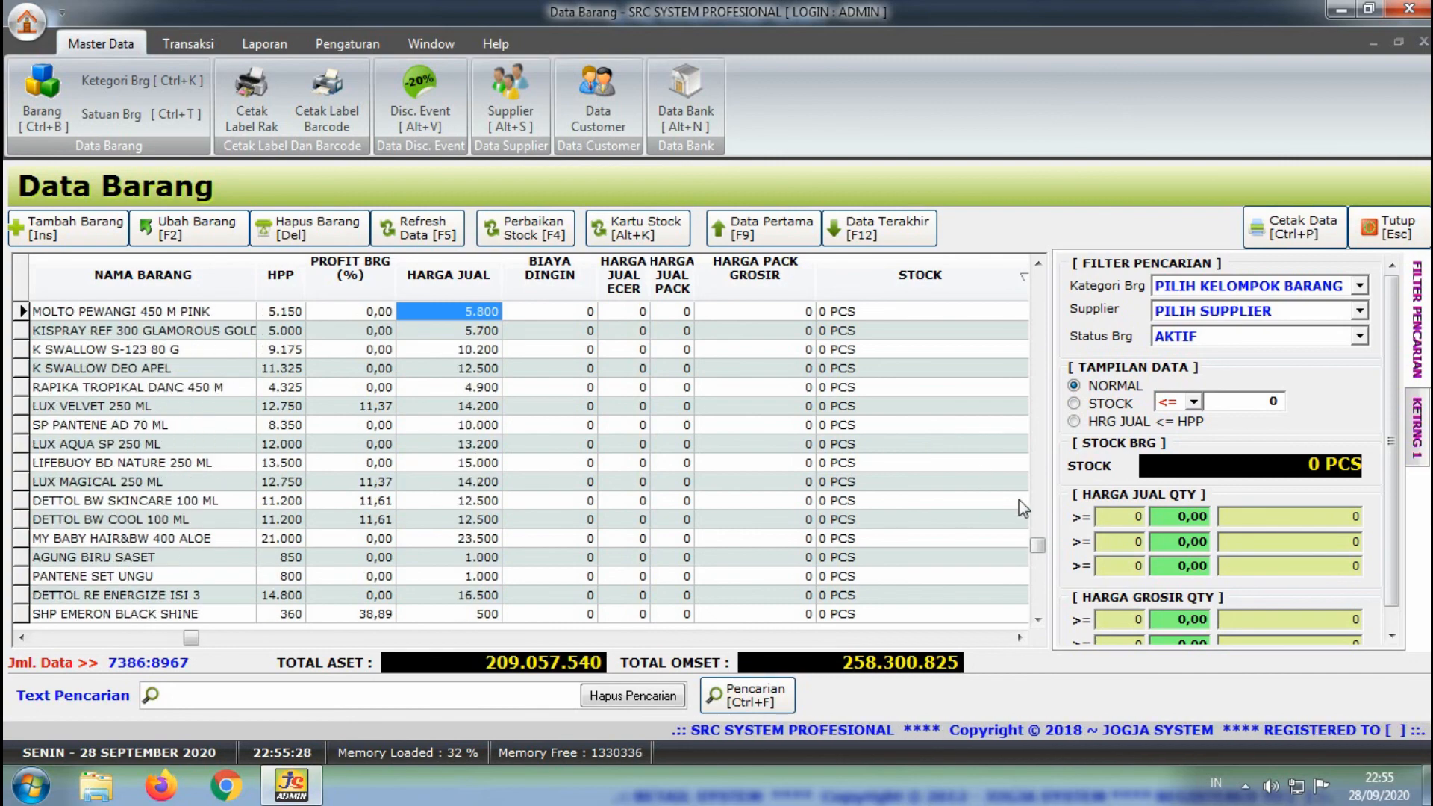
{"action": "left_click_drag", "start_coordinate": [1042, 545], "coordinate": [1037, 424]}
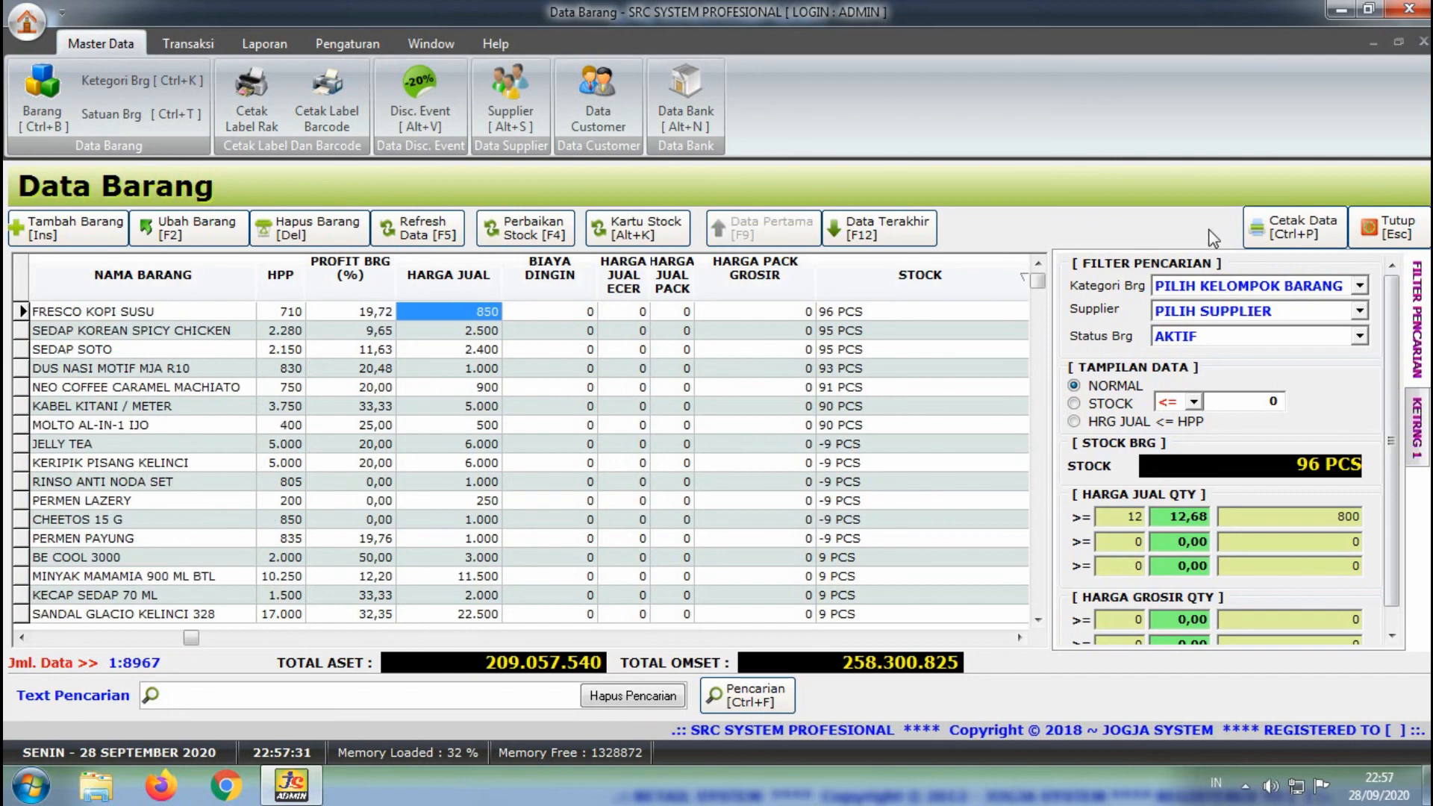
{"action": "left_click", "coordinate": [1365, 236]}
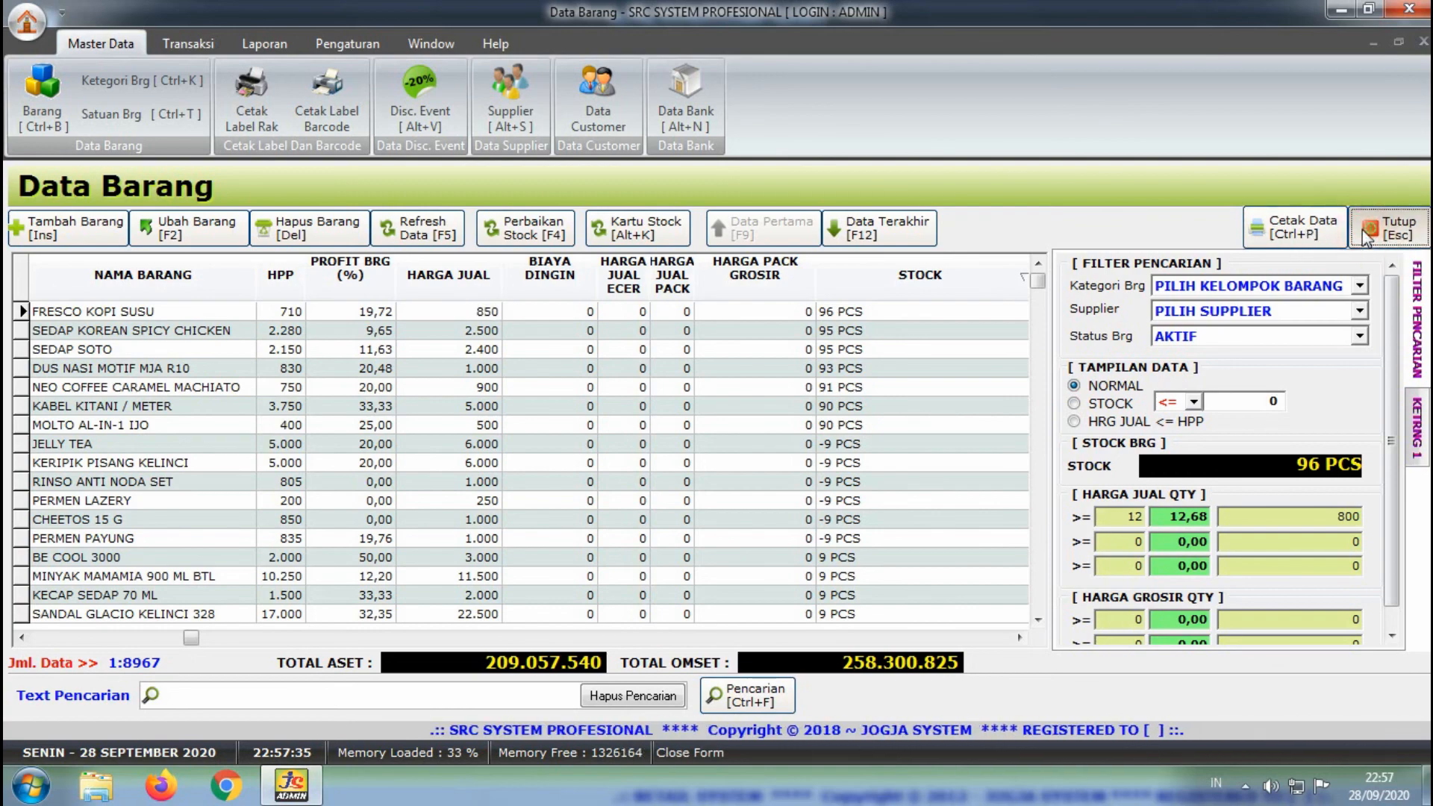